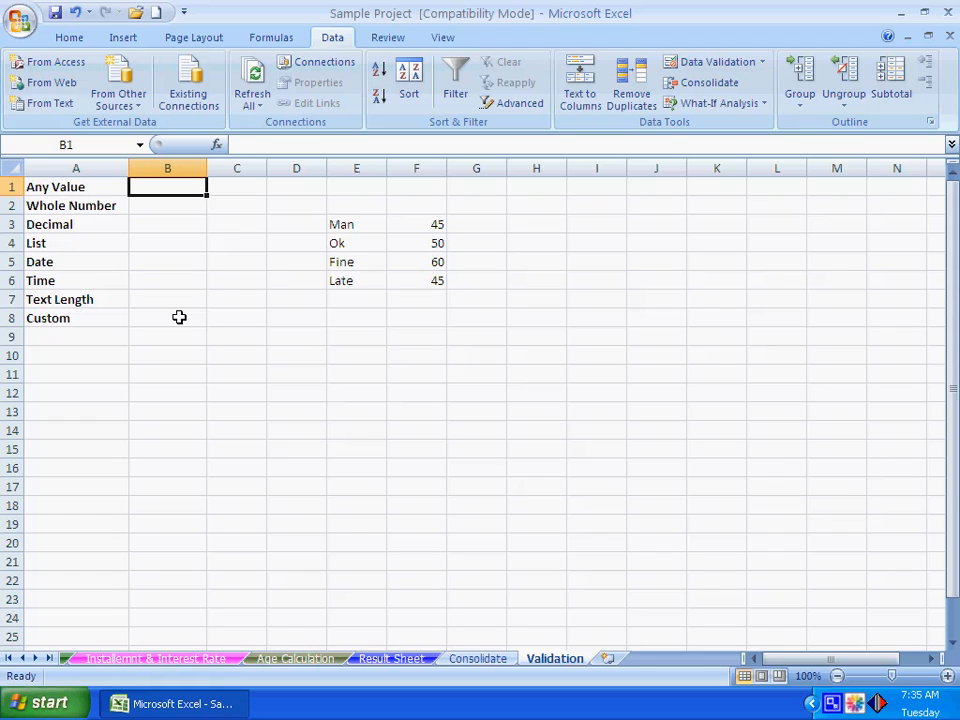
{"action": "left_click", "coordinate": [168, 205]}
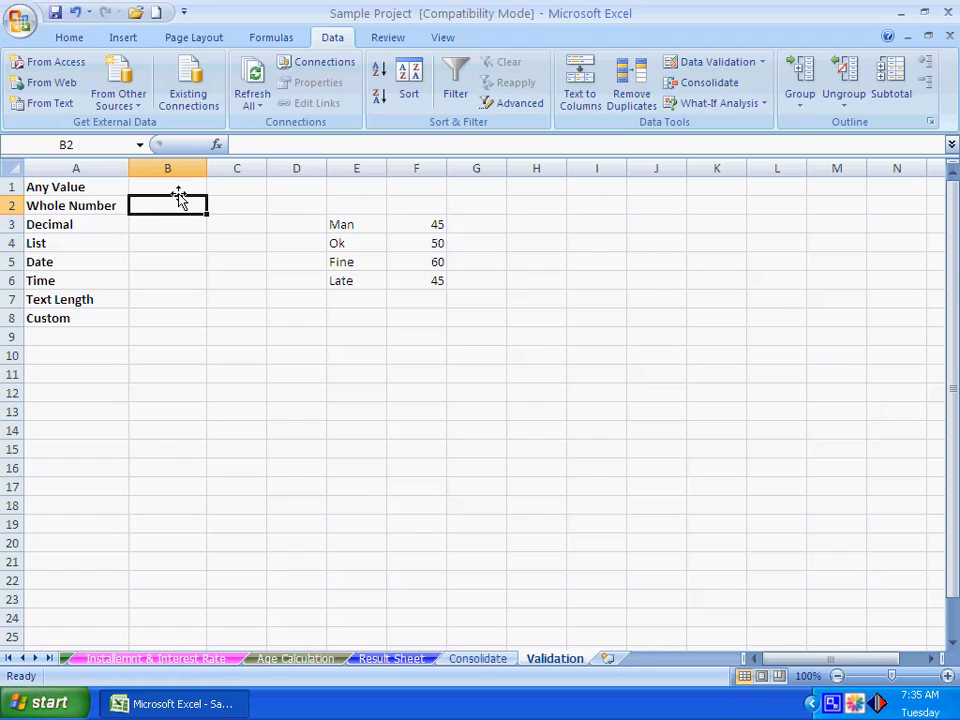
{"action": "left_click", "coordinate": [179, 186]}
{"action": "left_click_drag", "start_coordinate": [77, 186], "coordinate": [77, 317]}
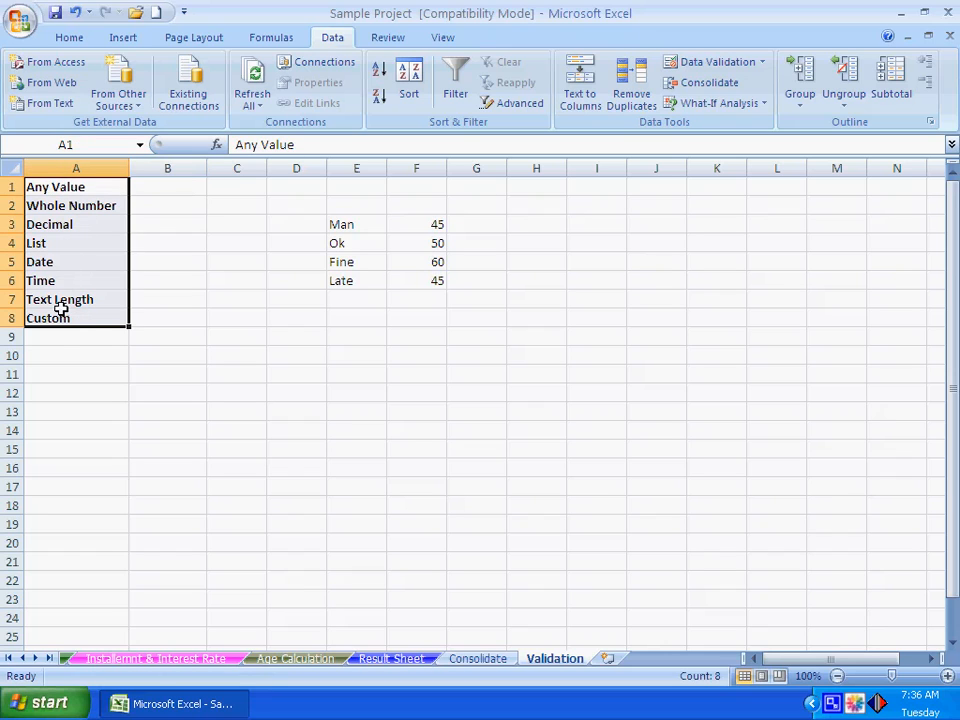
{"action": "left_click", "coordinate": [150, 186]}
{"action": "left_click_drag", "start_coordinate": [156, 186], "coordinate": [156, 318]}
{"action": "left_click", "coordinate": [193, 359]}
Apply data validation to cell B1 that allows any value
{"action": "left_click", "coordinate": [161, 191]}
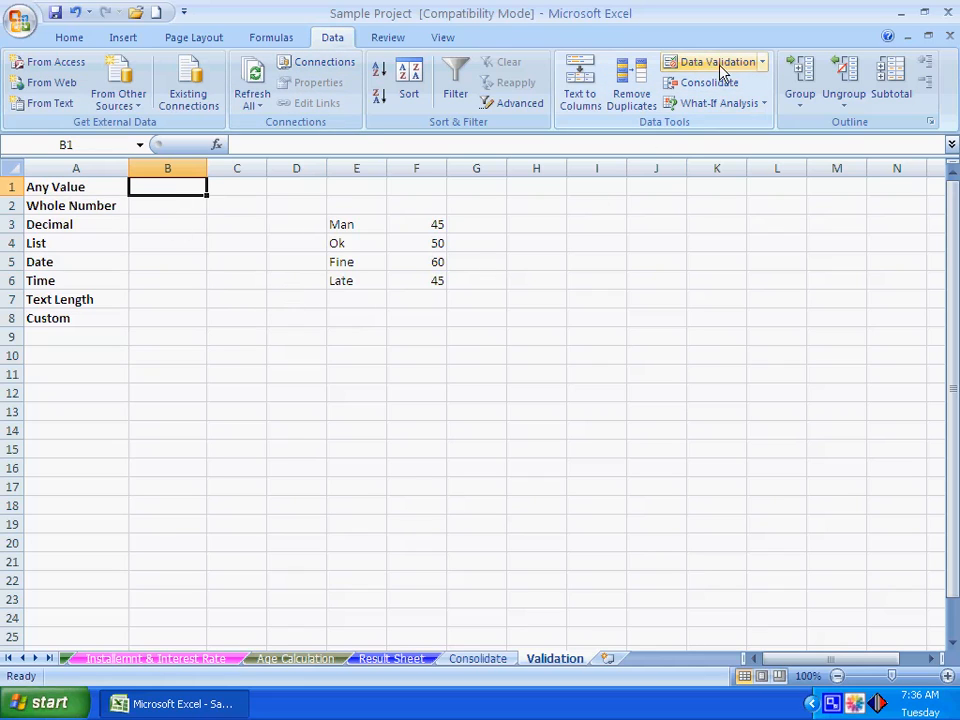
{"action": "left_click", "coordinate": [763, 62]}
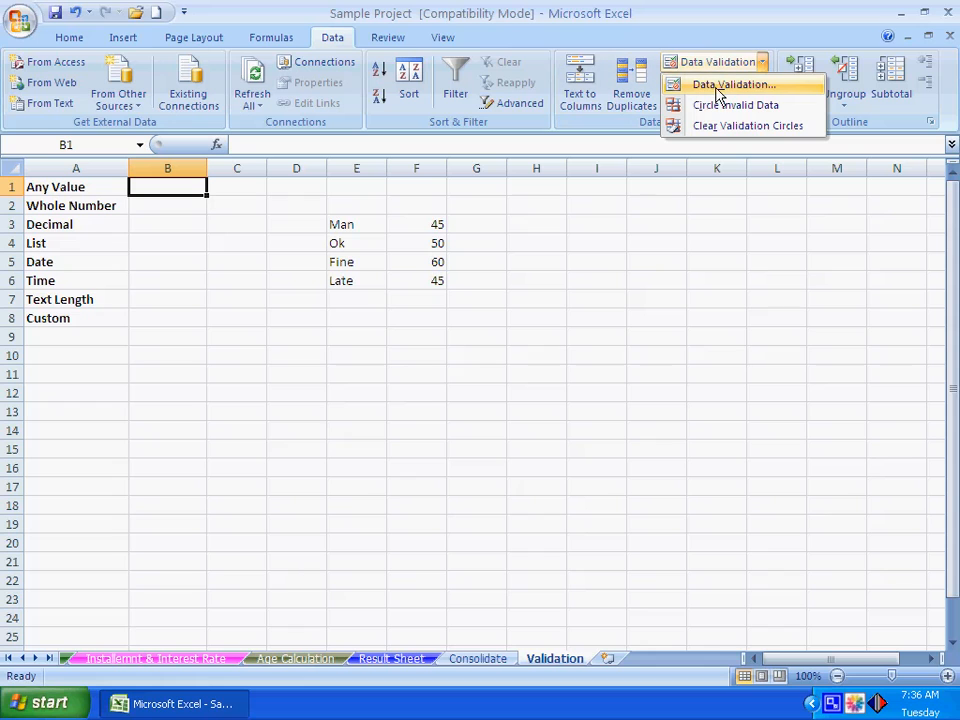
{"action": "left_click", "coordinate": [763, 64]}
{"action": "left_click", "coordinate": [716, 66]}
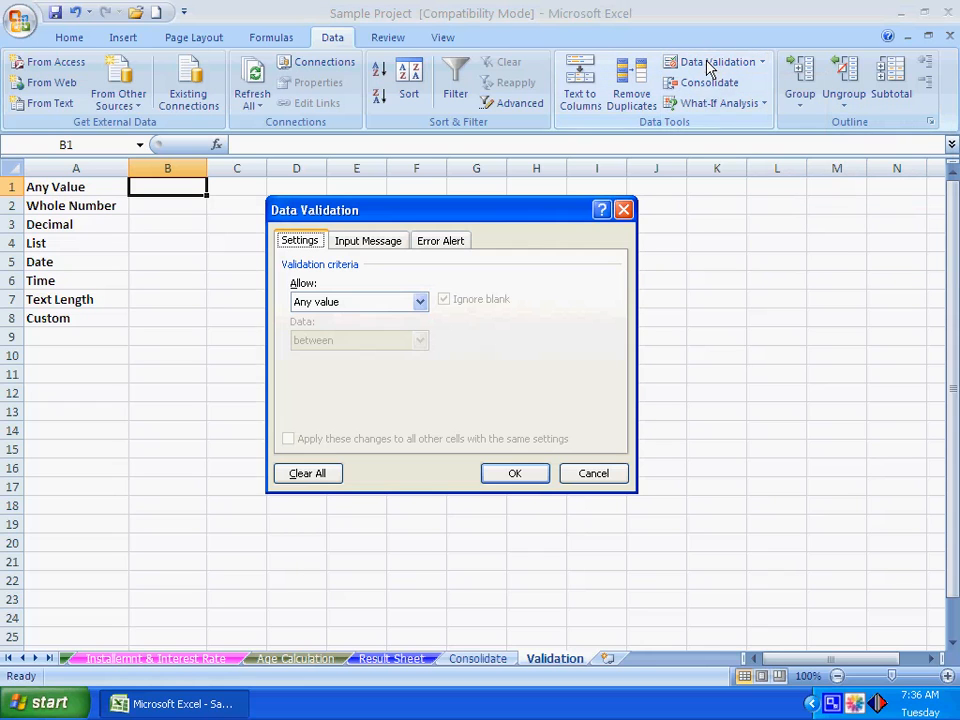
{"action": "mouse_move", "coordinate": [470, 217]}
{"action": "left_mouse_down"}
{"action": "mouse_move", "coordinate": [542, 240]}
{"action": "mouse_move", "coordinate": [550, 334]}
{"action": "mouse_move", "coordinate": [442, 220]}
{"action": "mouse_move", "coordinate": [457, 212]}
{"action": "left_mouse_up"}
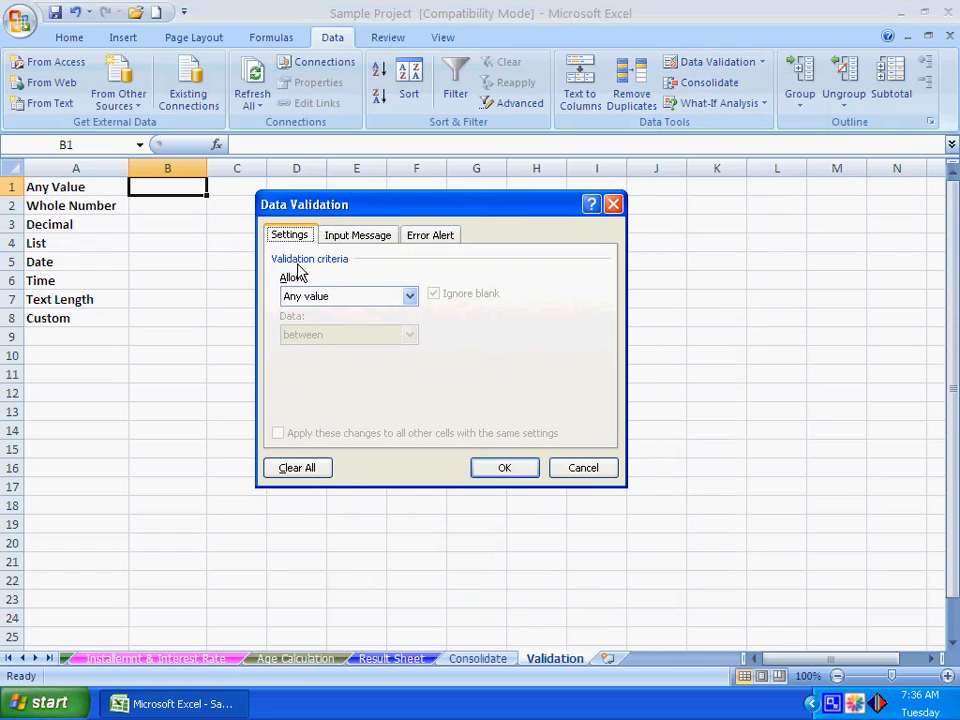
{"action": "left_click", "coordinate": [322, 300]}
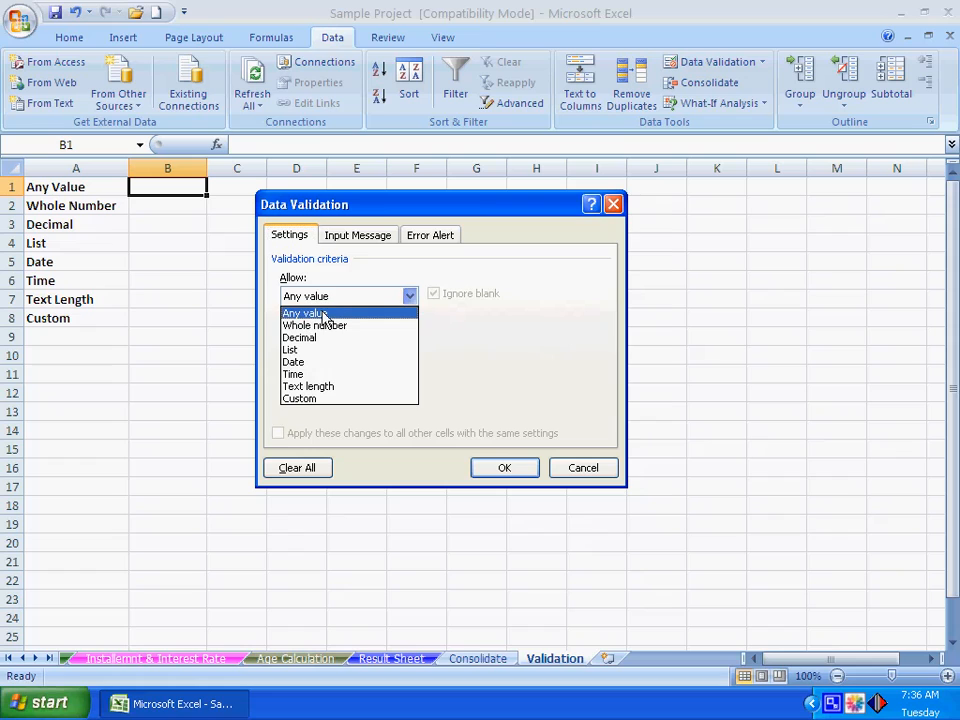
{"action": "left_click", "coordinate": [304, 314]}
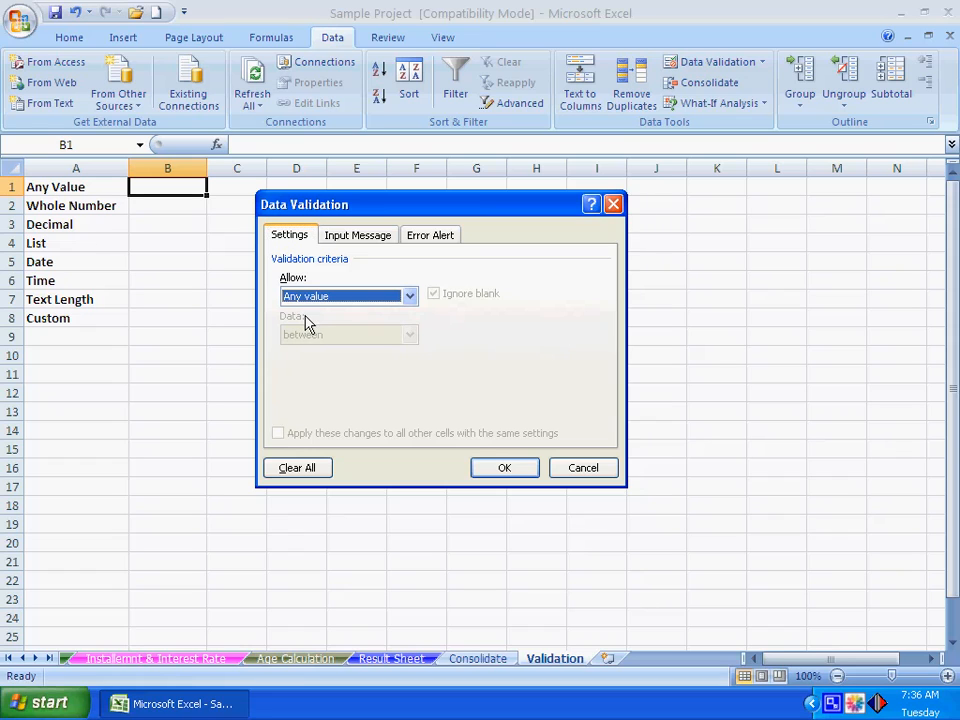
{"action": "left_click", "coordinate": [494, 472]}
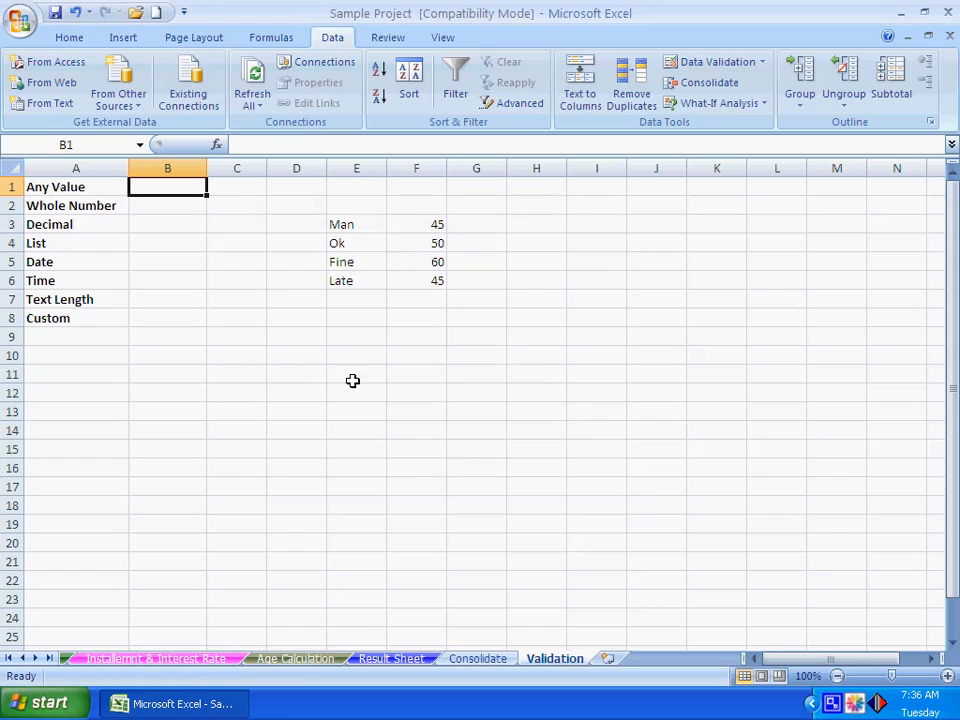
Test cell B1 with the text "dfdf" and the number 4545, removing each entry after trying it
{"action": "type", "text": "dfdf"}
{"action": "key", "text": "Return"}
{"action": "key", "text": "ctrl+z"}
{"action": "type", "text": "4545"}
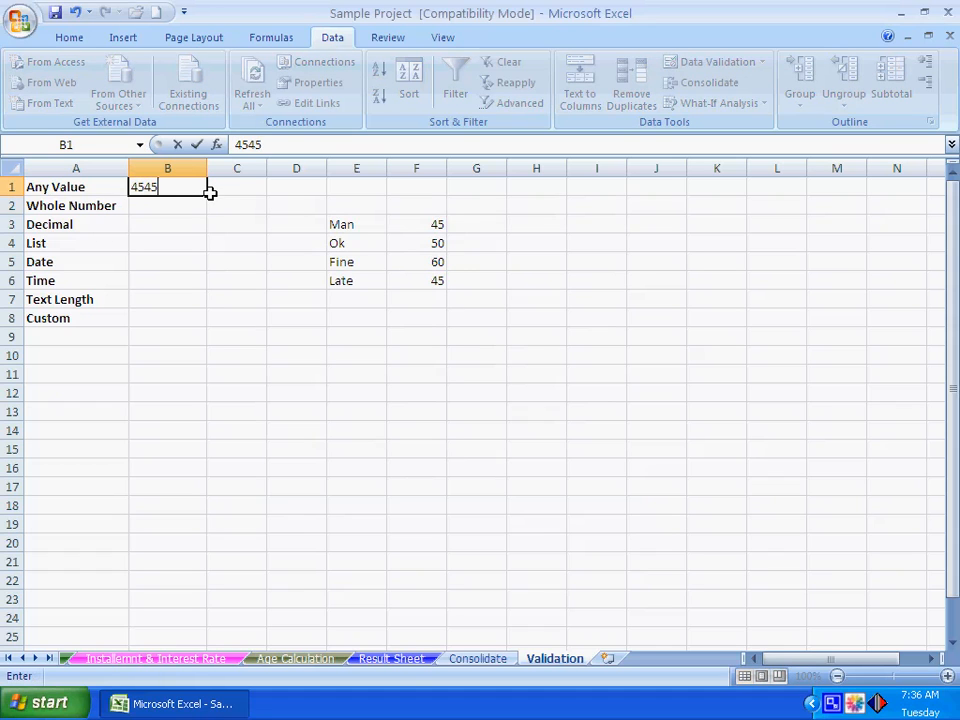
{"action": "key", "text": "Return"}
{"action": "key", "text": "Up"}
{"action": "key", "text": "Delete"}
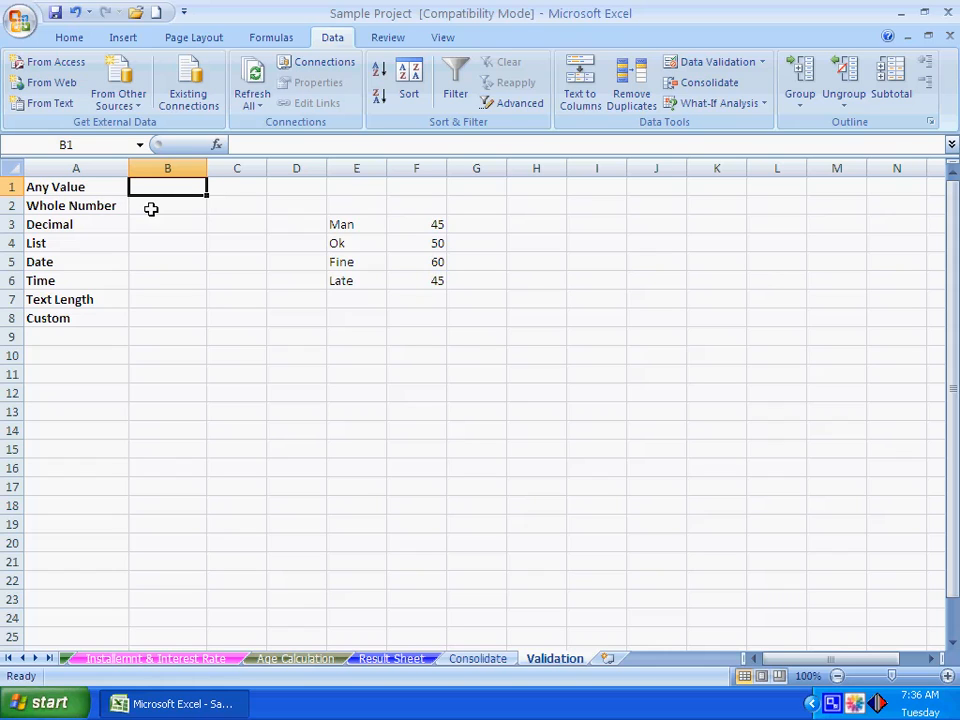
Restrict cell B2 with data validation to whole numbers between 2000 and 3000
{"action": "key", "text": "Down"}
{"action": "left_click", "coordinate": [700, 62]}
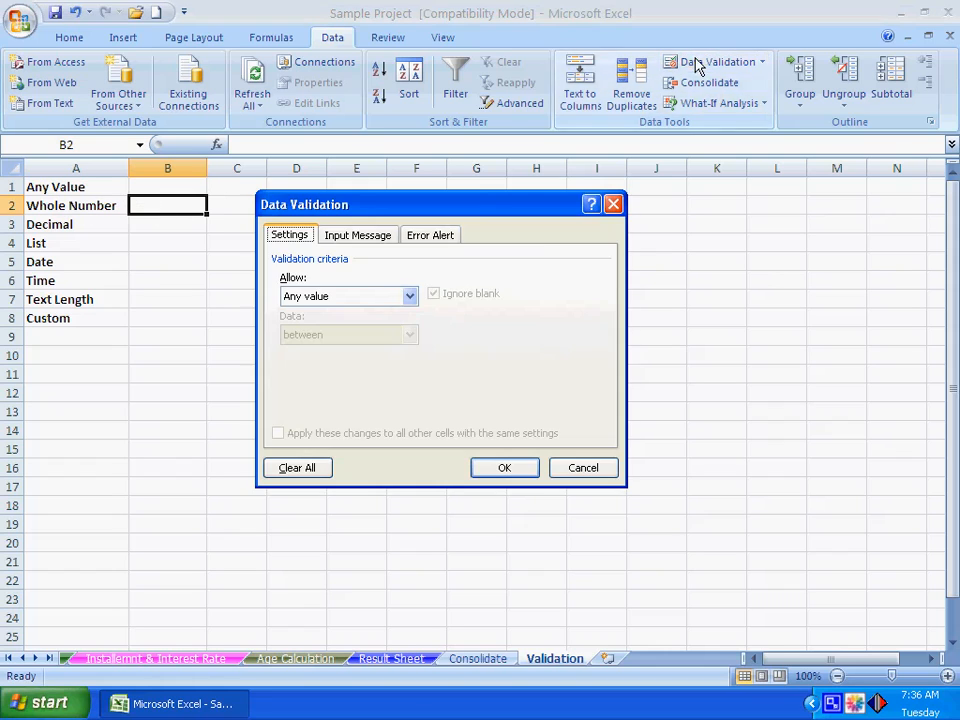
{"action": "left_click_drag", "start_coordinate": [394, 206], "coordinate": [571, 212]}
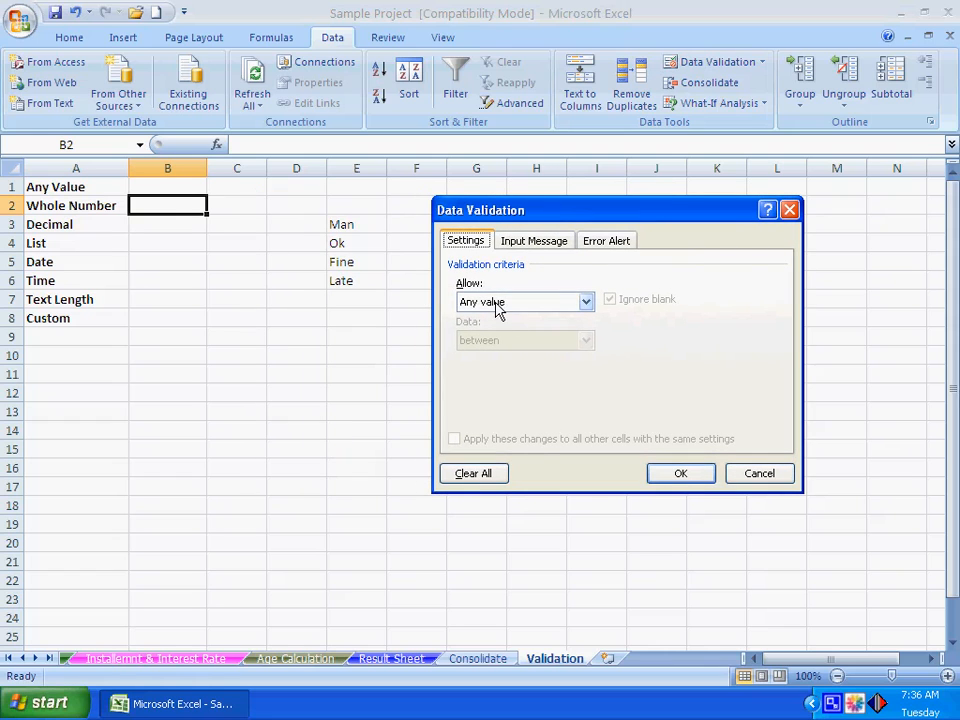
{"action": "left_click", "coordinate": [497, 304]}
{"action": "left_click", "coordinate": [505, 332]}
{"action": "left_click_drag", "start_coordinate": [579, 206], "coordinate": [432, 199]}
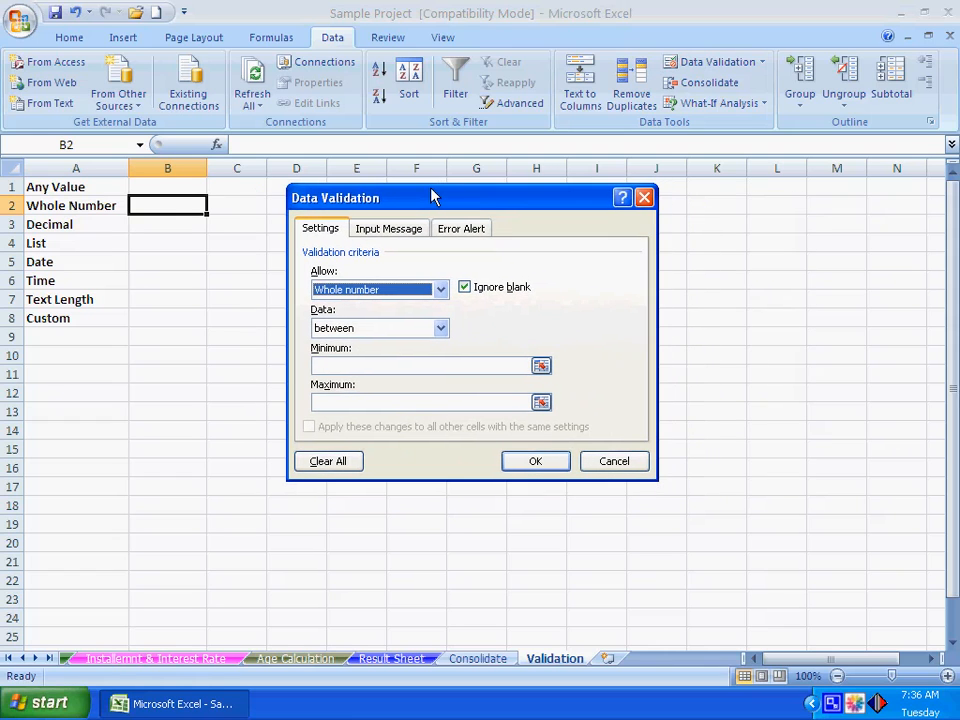
{"action": "left_click", "coordinate": [342, 368]}
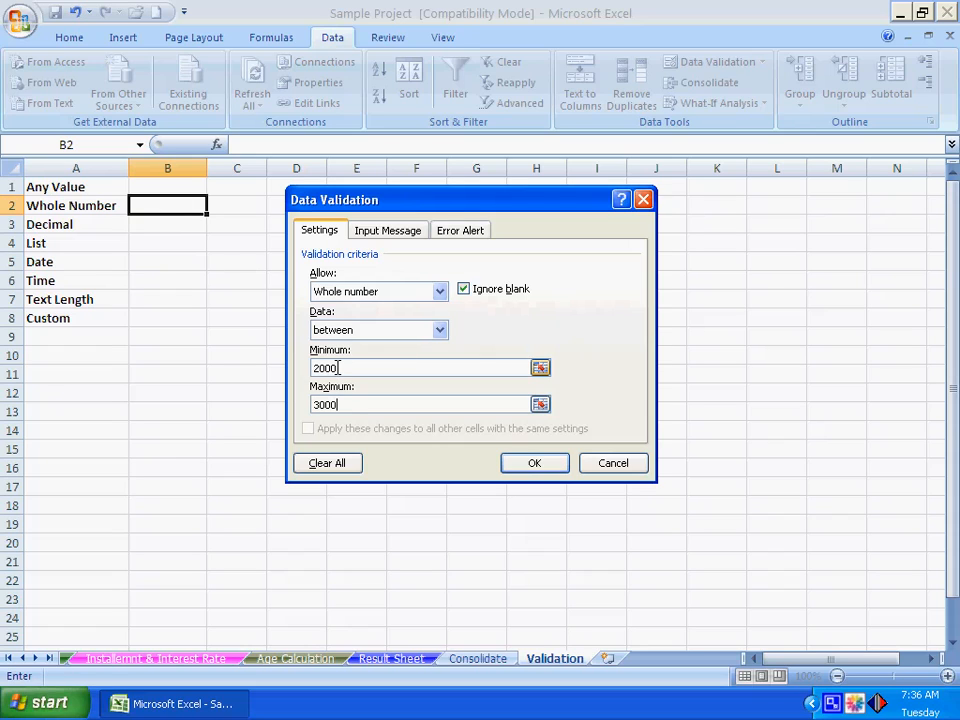
{"action": "double_click", "coordinate": [337, 368]}
{"action": "double_click", "coordinate": [300, 402]}
{"action": "left_click", "coordinate": [339, 368]}
{"action": "left_click_drag", "start_coordinate": [358, 403], "coordinate": [298, 403]}
{"action": "left_click", "coordinate": [533, 465]}
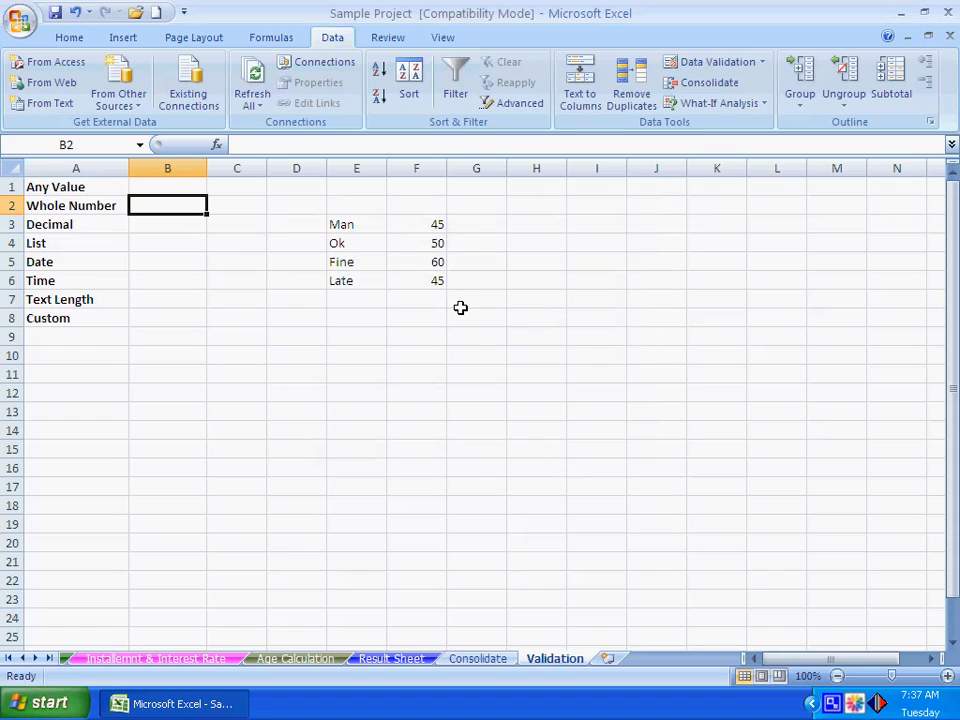
Test the limit values 2000 and 3000 in cell B2, undoing each entry
{"action": "type", "text": "2000"}
{"action": "key", "text": "Return"}
{"action": "key", "text": "ctrl+z"}
{"action": "type", "text": "3000"}
{"action": "key", "text": "Return"}
{"action": "key", "text": "Up"}
{"action": "key", "text": "ctrl+z"}
Try the out-of-range values 2 and 30000 in cell B2, cancelling each entry
{"action": "type", "text": "2"}
{"action": "key", "text": "Return"}
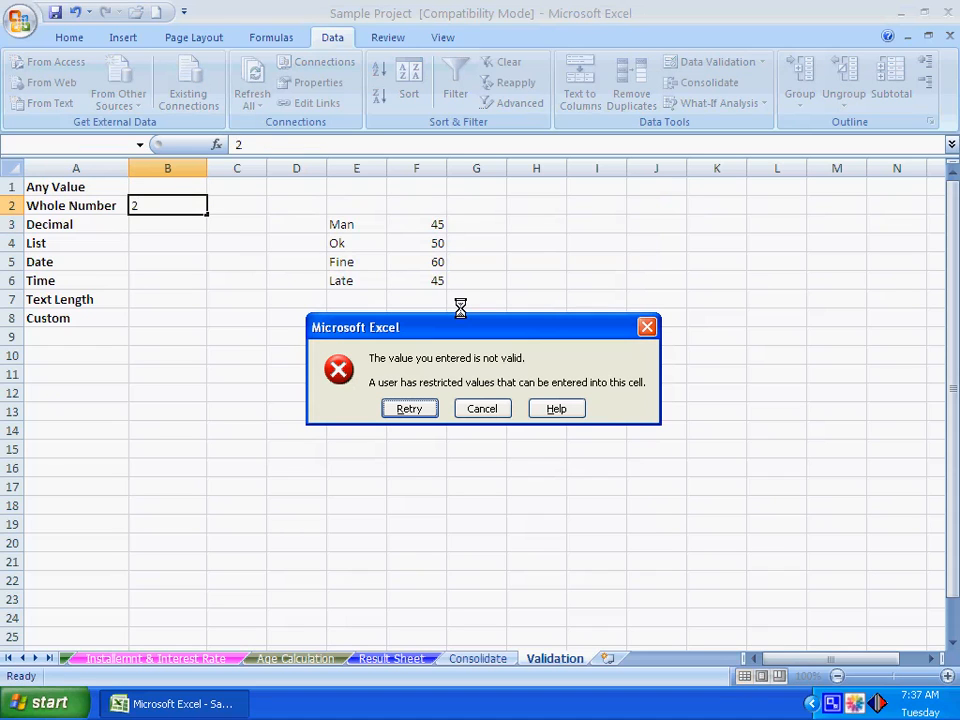
{"action": "key", "text": "Escape"}
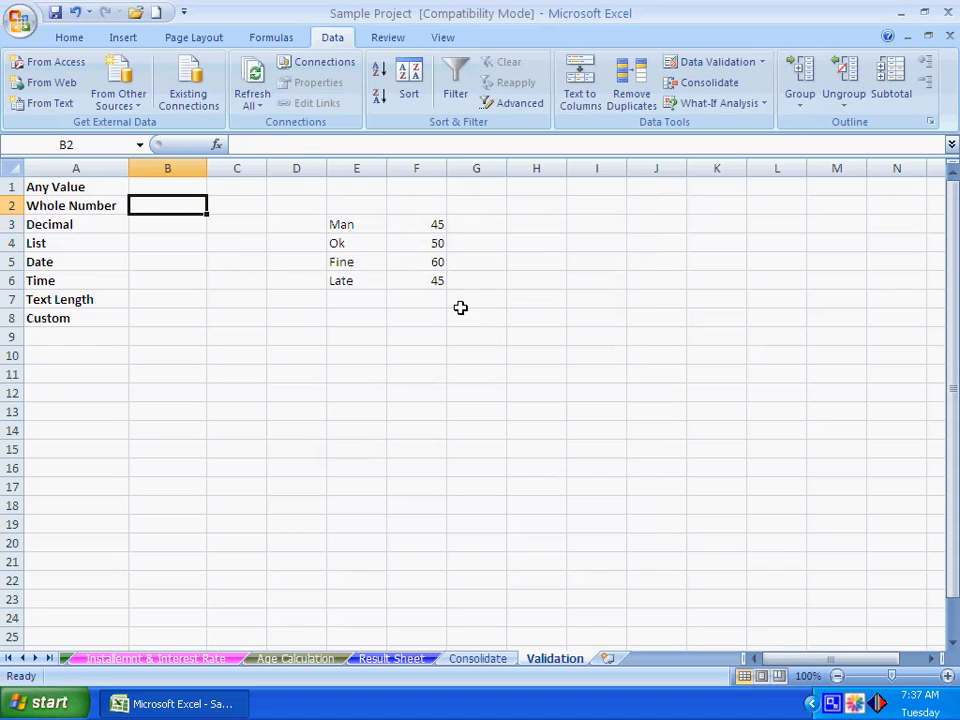
{"action": "type", "text": "30000"}
{"action": "key", "text": "Return"}
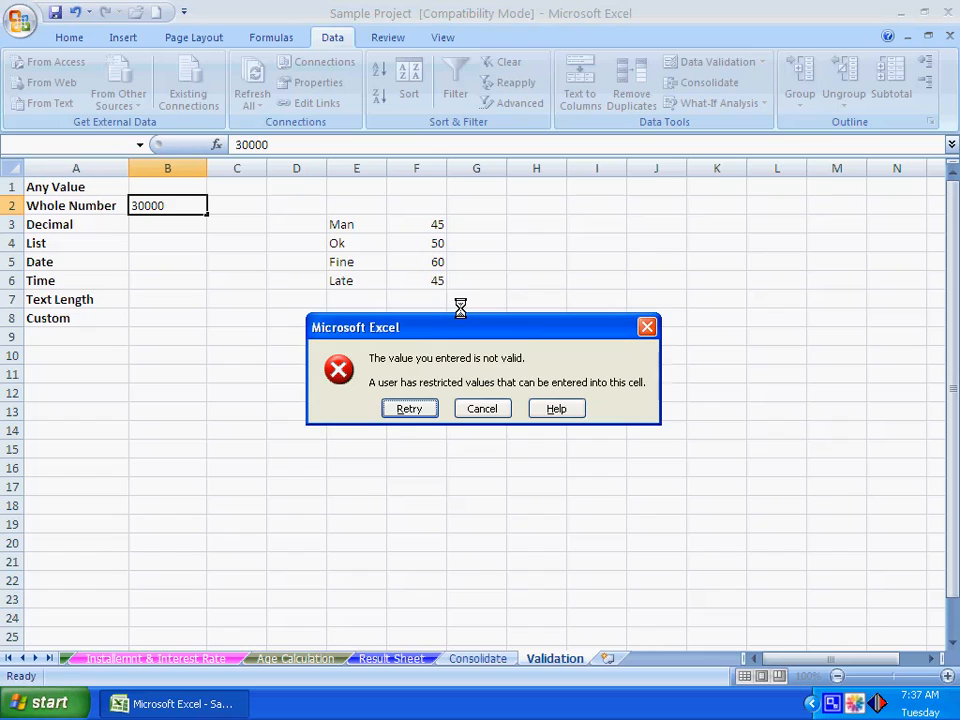
{"action": "key", "text": "Escape"}
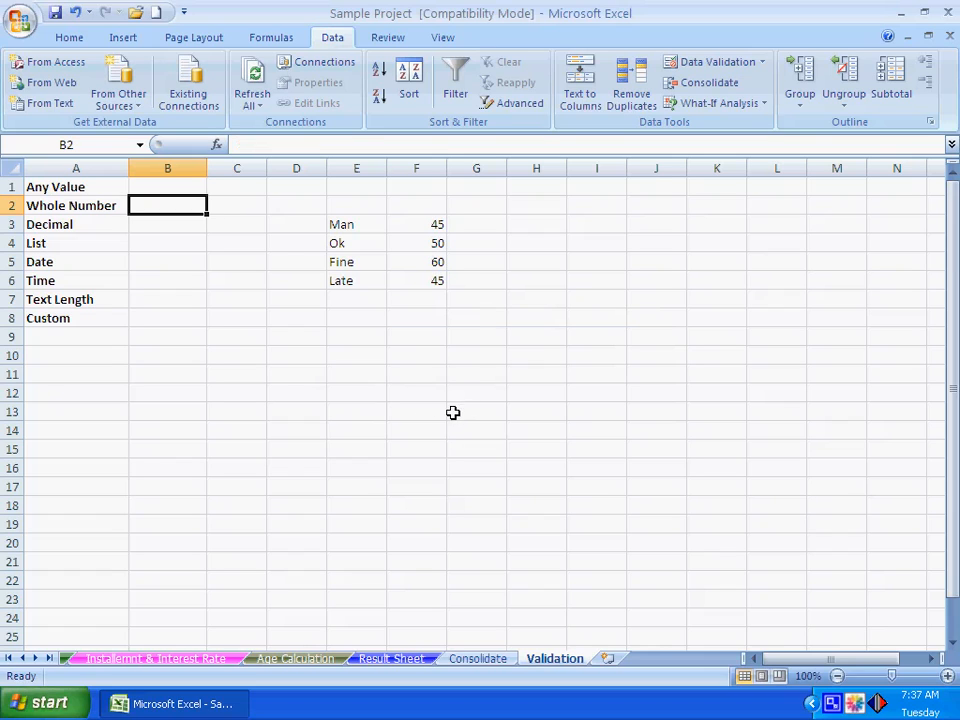
Give cell B2's validation an input message titled "Check It!" with the text "You can only enter between 2000 & 3000"
{"action": "key", "text": "Down"}
{"action": "key", "text": "Down"}
{"action": "key", "text": "Down"}
{"action": "left_click", "coordinate": [174, 207]}
{"action": "left_click", "coordinate": [718, 66]}
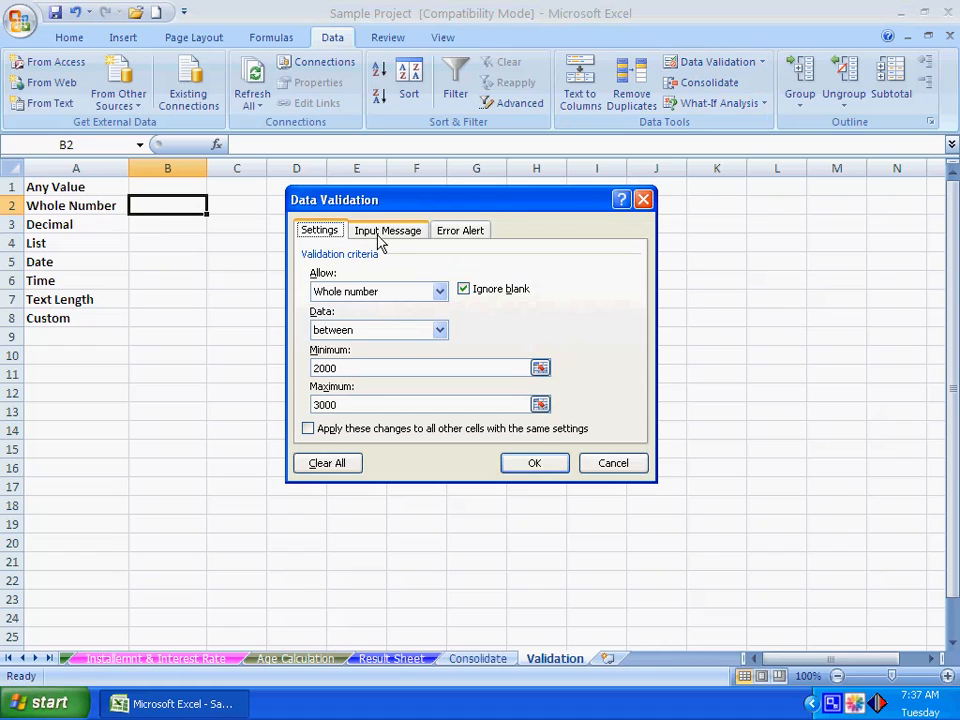
{"action": "left_click", "coordinate": [364, 293]}
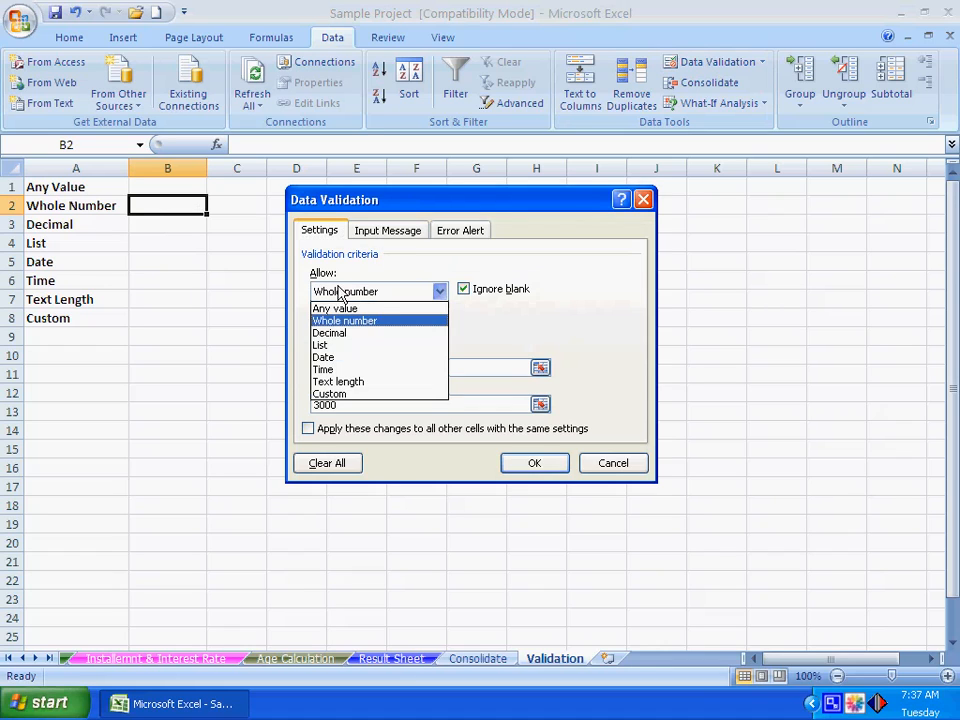
{"action": "left_click", "coordinate": [346, 321]}
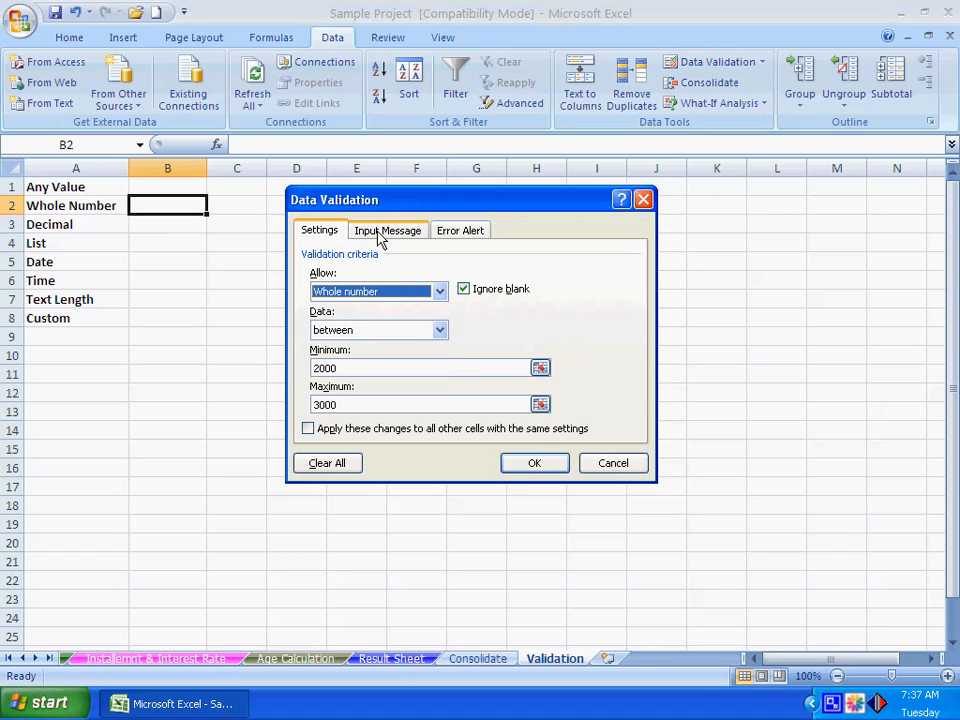
{"action": "left_click", "coordinate": [381, 231]}
{"action": "left_click", "coordinate": [345, 315]}
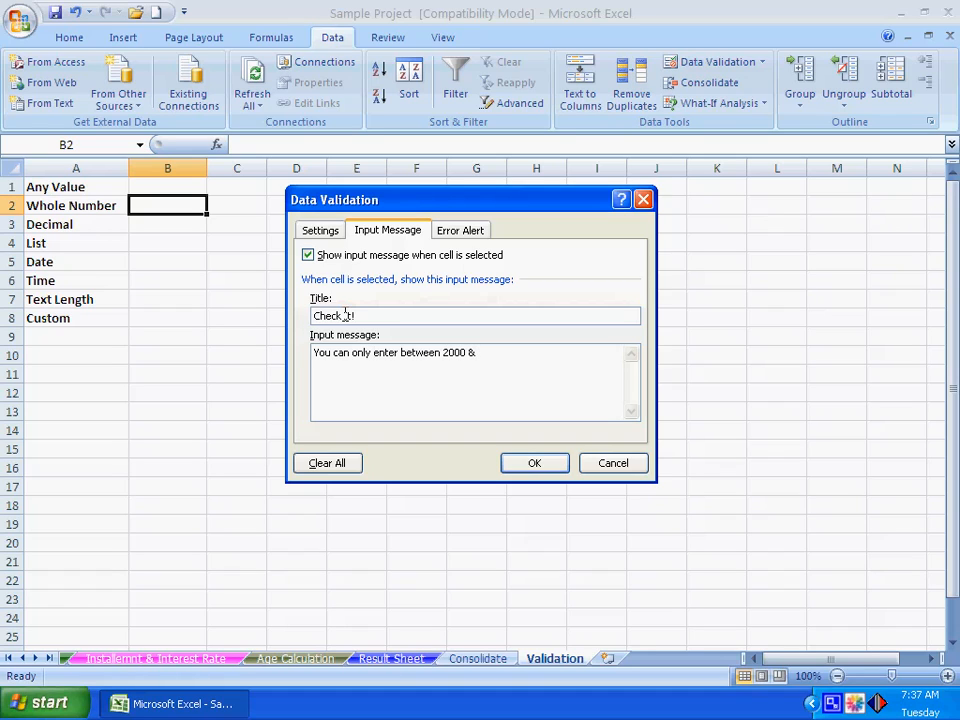
Add a Stop-style error alert to B2 titled "Check It!" with the message "You can only enter between 2000 & 3000" and apply the validation
{"action": "left_click", "coordinate": [449, 232]}
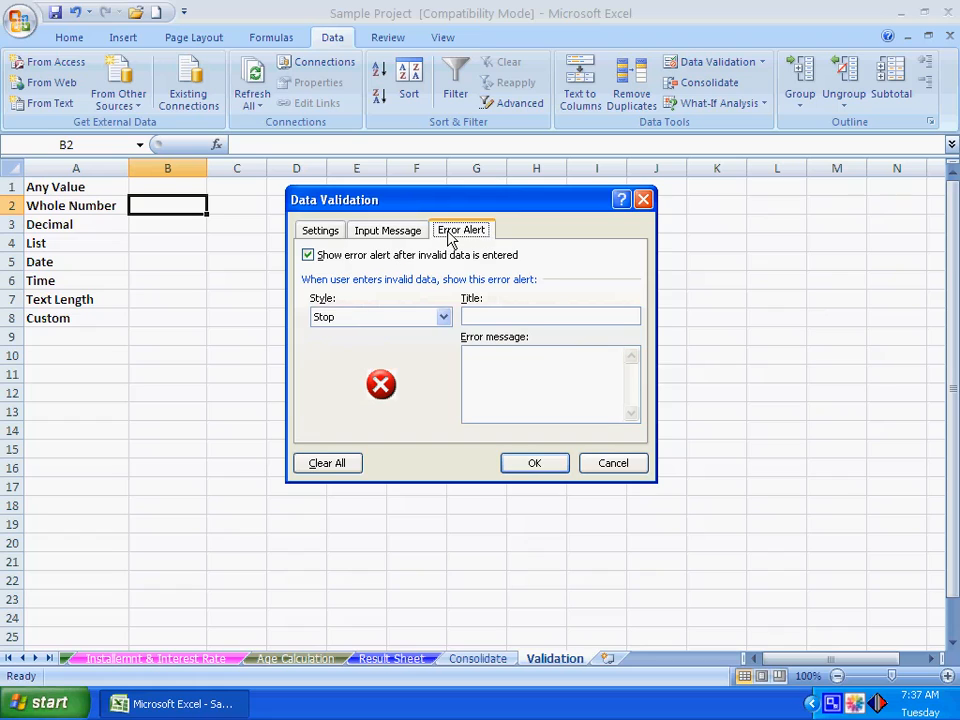
{"action": "left_click", "coordinate": [343, 318]}
{"action": "left_click", "coordinate": [347, 343]}
{"action": "left_click", "coordinate": [344, 320]}
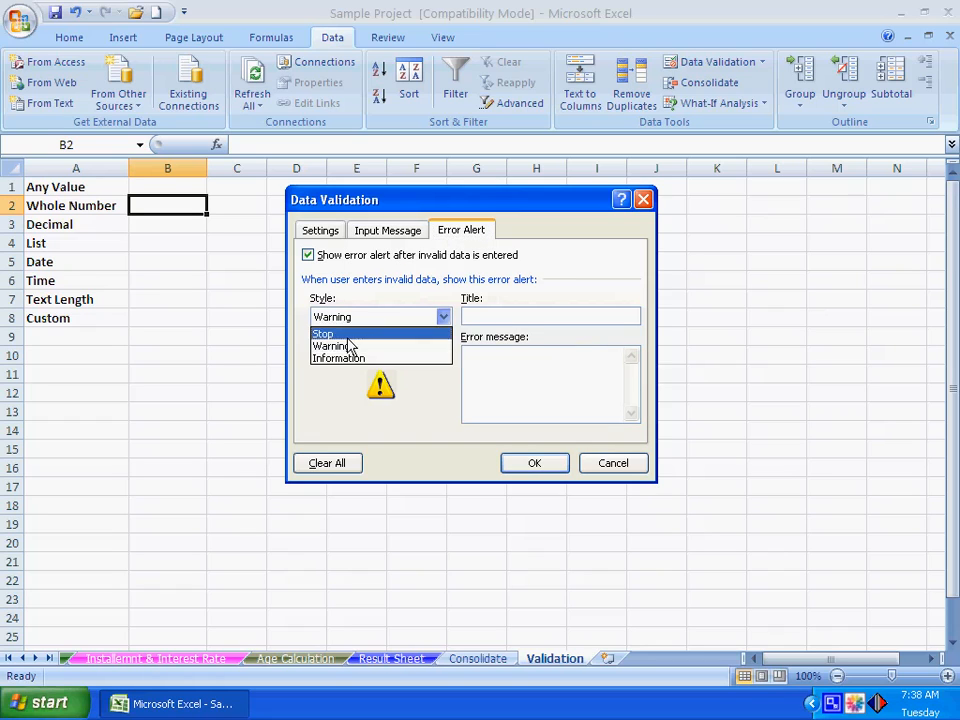
{"action": "left_click", "coordinate": [349, 358]}
{"action": "left_click", "coordinate": [343, 320]}
{"action": "left_click", "coordinate": [330, 334]}
{"action": "left_click", "coordinate": [492, 313]}
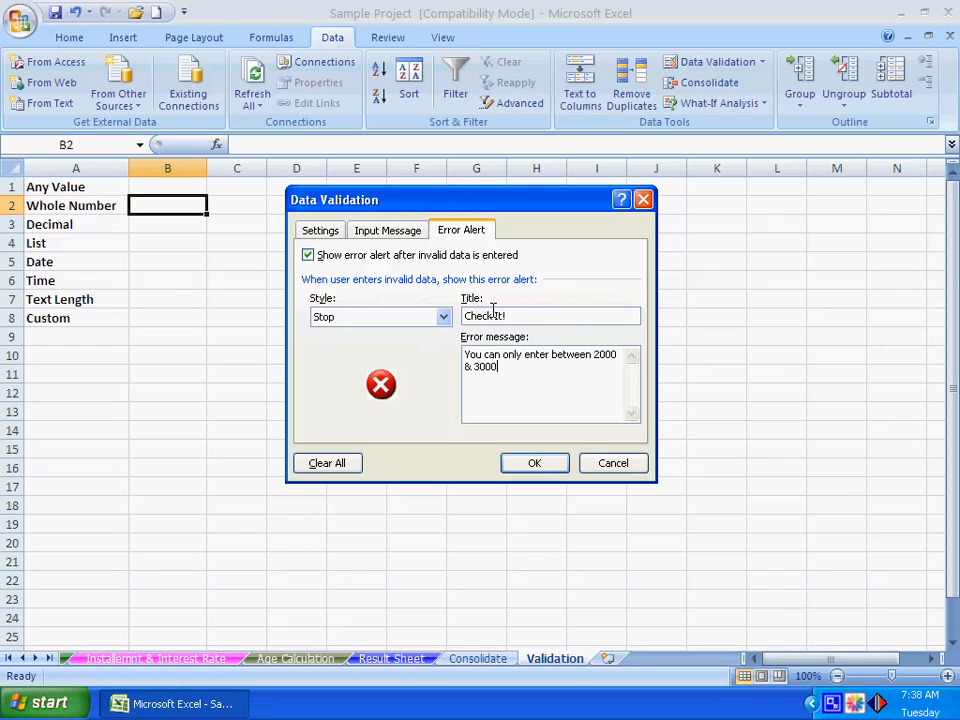
{"action": "left_click", "coordinate": [539, 462]}
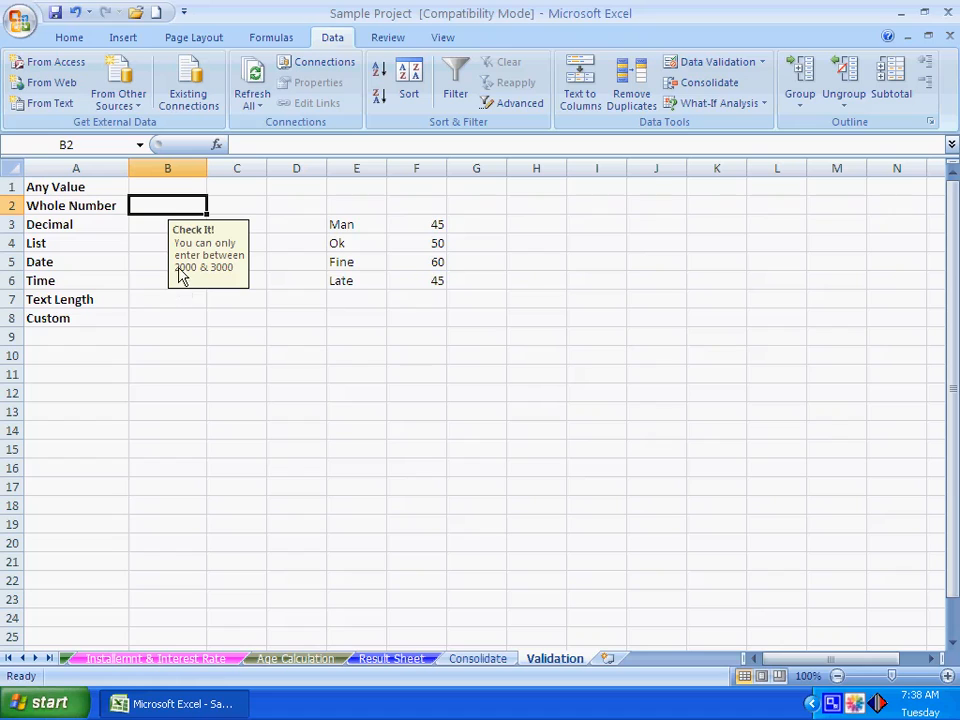
Test the error alert by entering 200 in cell B2, then cancel the entry
{"action": "left_click", "coordinate": [163, 247]}
{"action": "left_click", "coordinate": [158, 208]}
{"action": "type", "text": "200"}
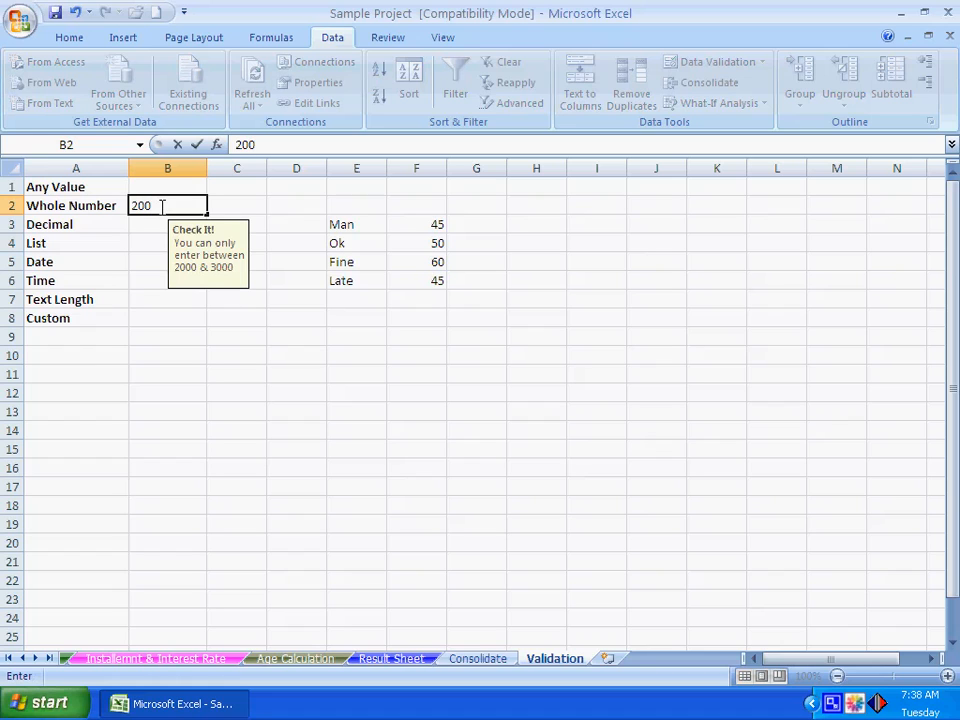
{"action": "key", "text": "Return"}
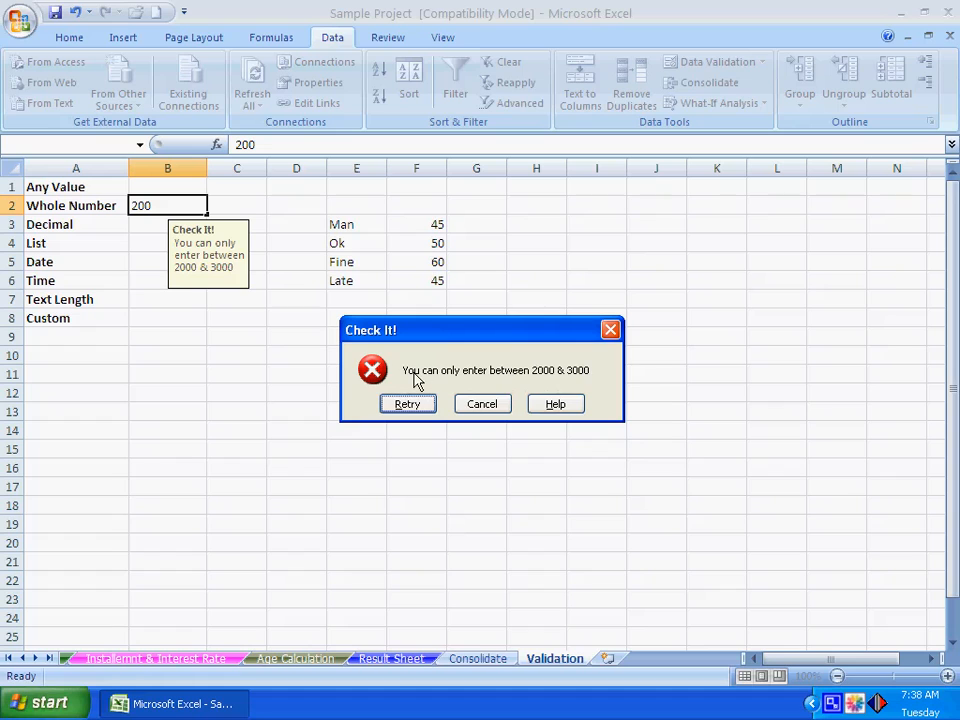
{"action": "left_click", "coordinate": [490, 403]}
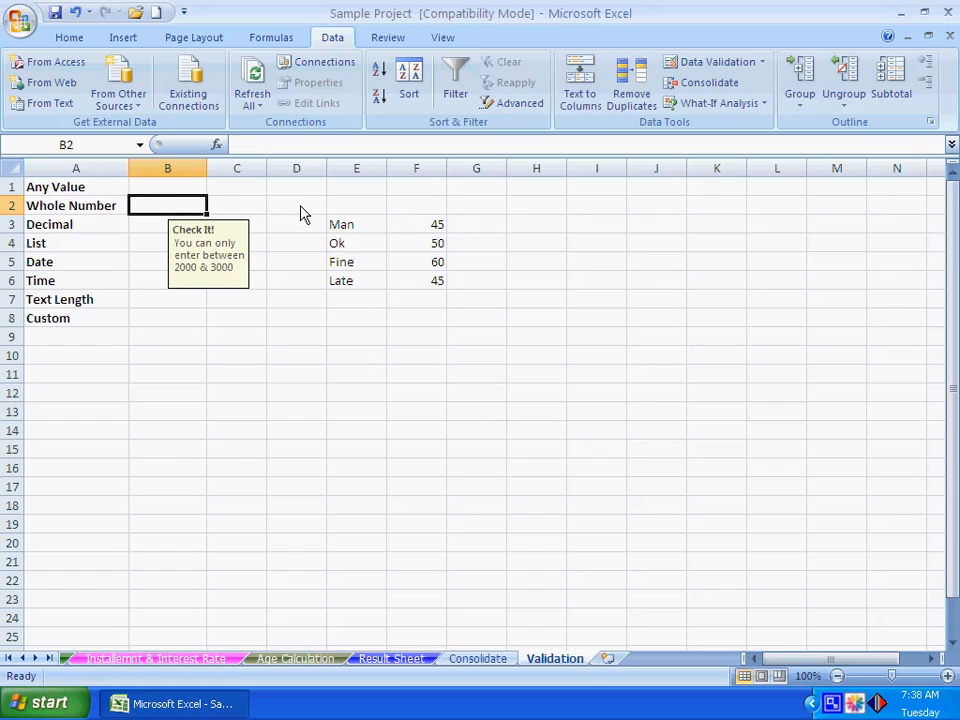
Clear the title and text of the input message in cell B2's validation
{"action": "left_click", "coordinate": [700, 70]}
{"action": "left_click", "coordinate": [388, 230]}
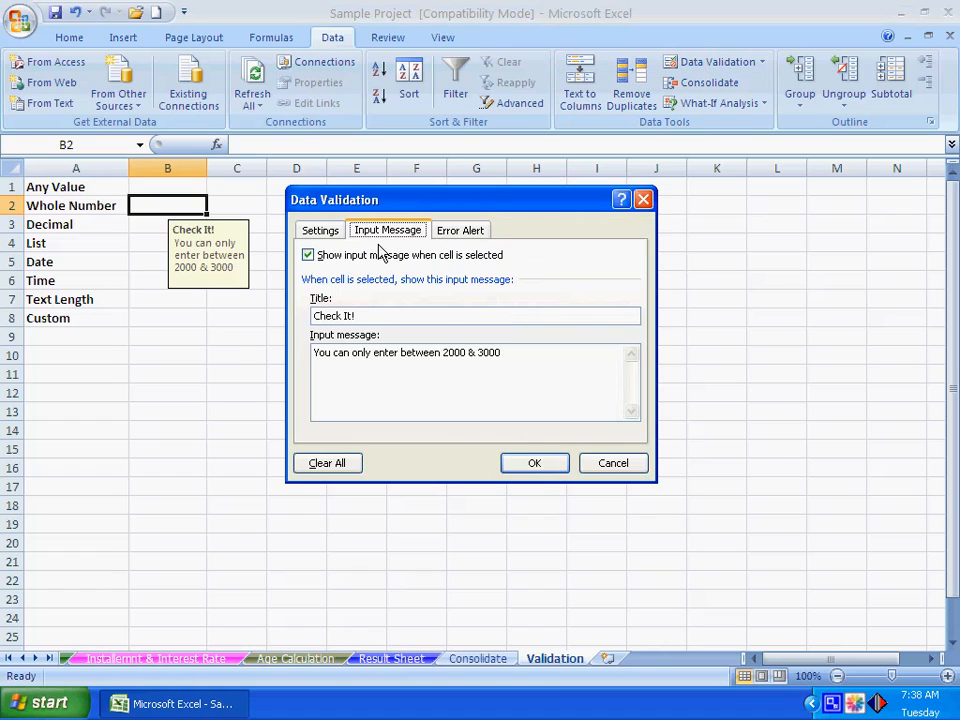
{"action": "left_click_drag", "start_coordinate": [381, 317], "coordinate": [218, 318]}
{"action": "key", "text": "Delete"}
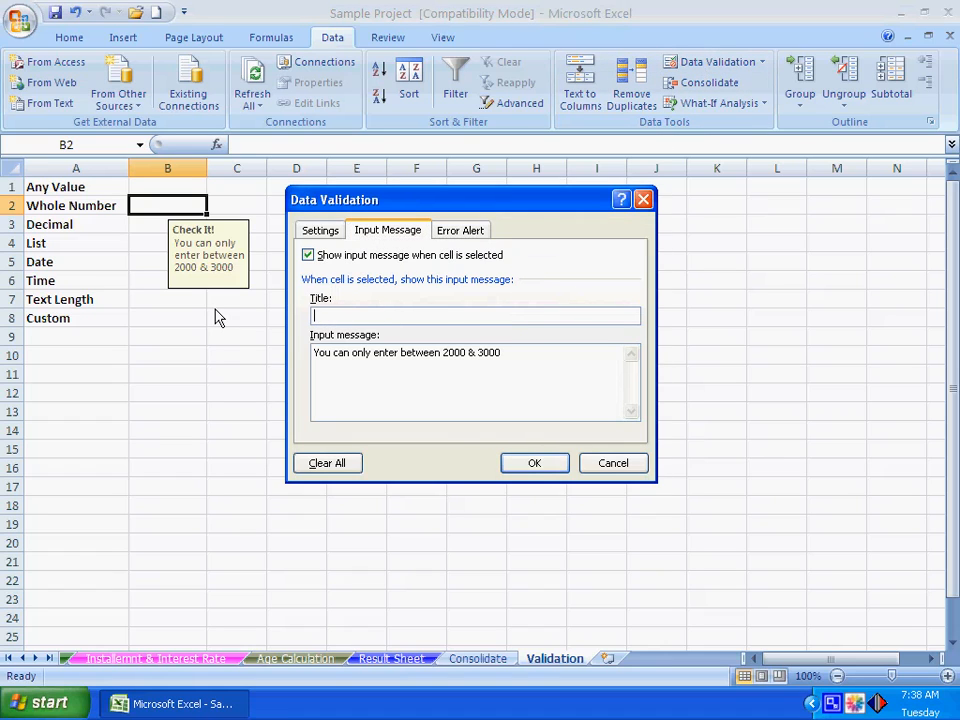
{"action": "left_click_drag", "start_coordinate": [510, 354], "coordinate": [236, 349]}
{"action": "key", "text": "Delete"}
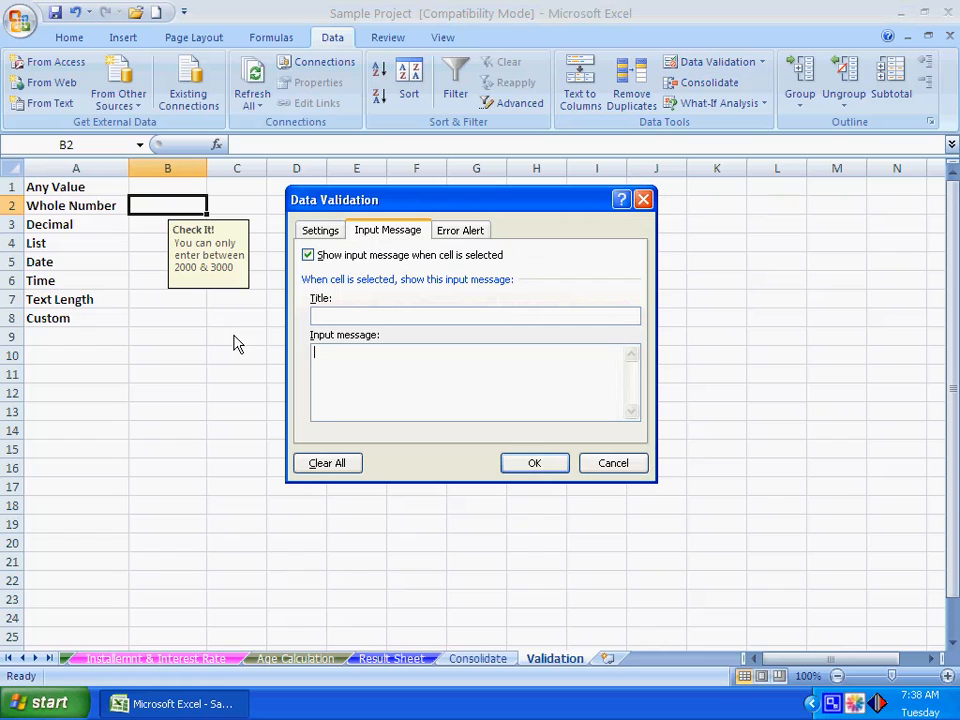
Change the error alert style of B2's validation to Warning and apply it
{"action": "left_click", "coordinate": [458, 232]}
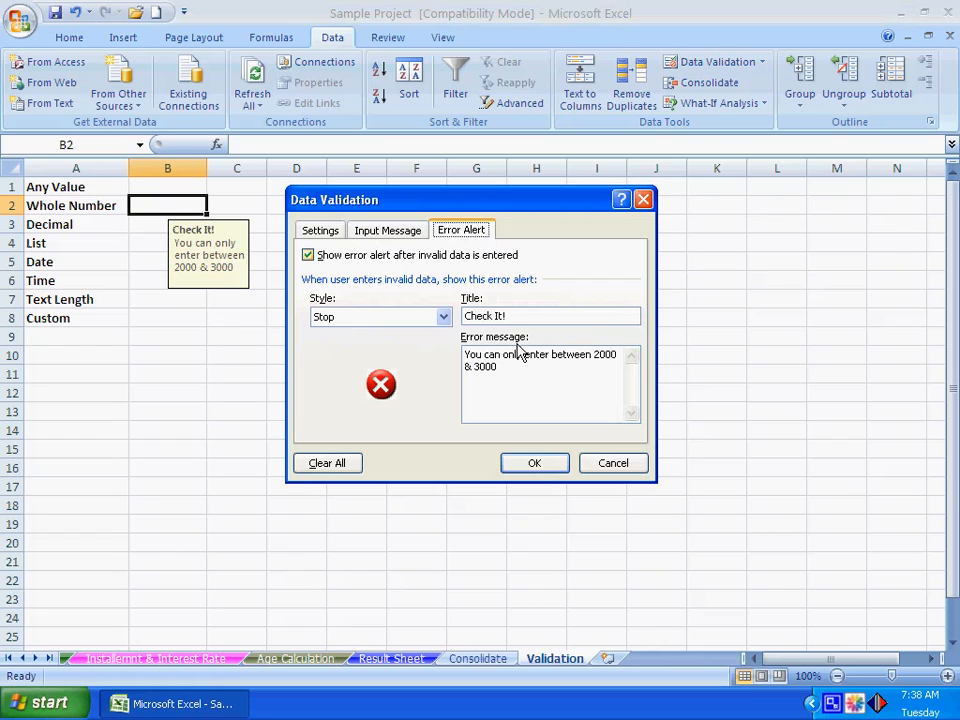
{"action": "left_click", "coordinate": [343, 320]}
{"action": "left_click", "coordinate": [336, 345]}
{"action": "left_click", "coordinate": [530, 464]}
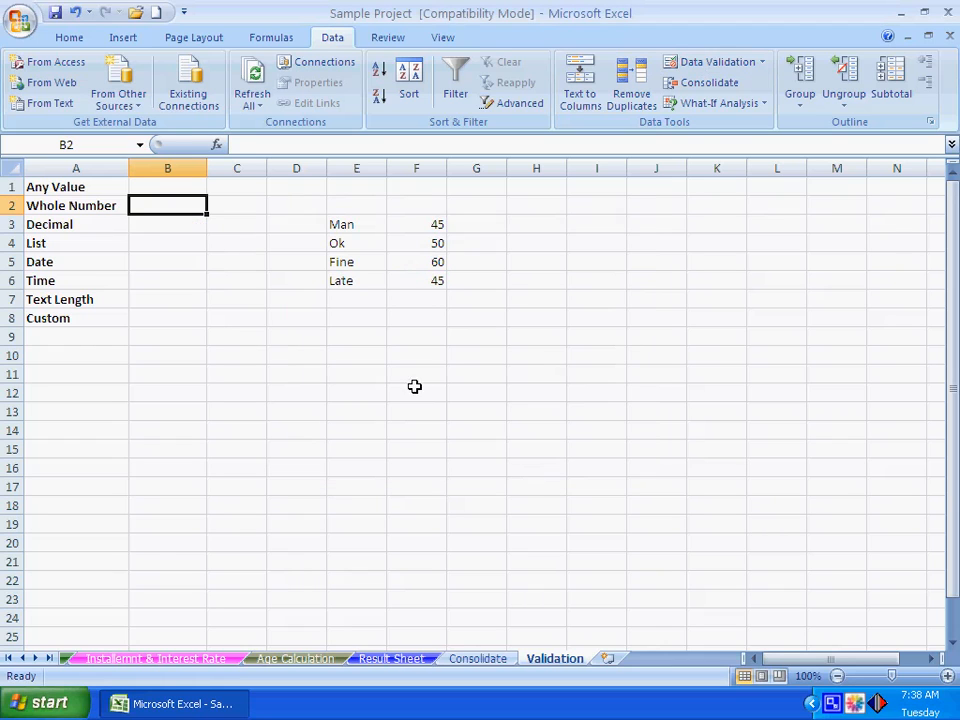
Test the warning alert by entering 35800 in cell B2, then cancel the entry
{"action": "type", "text": "35800"}
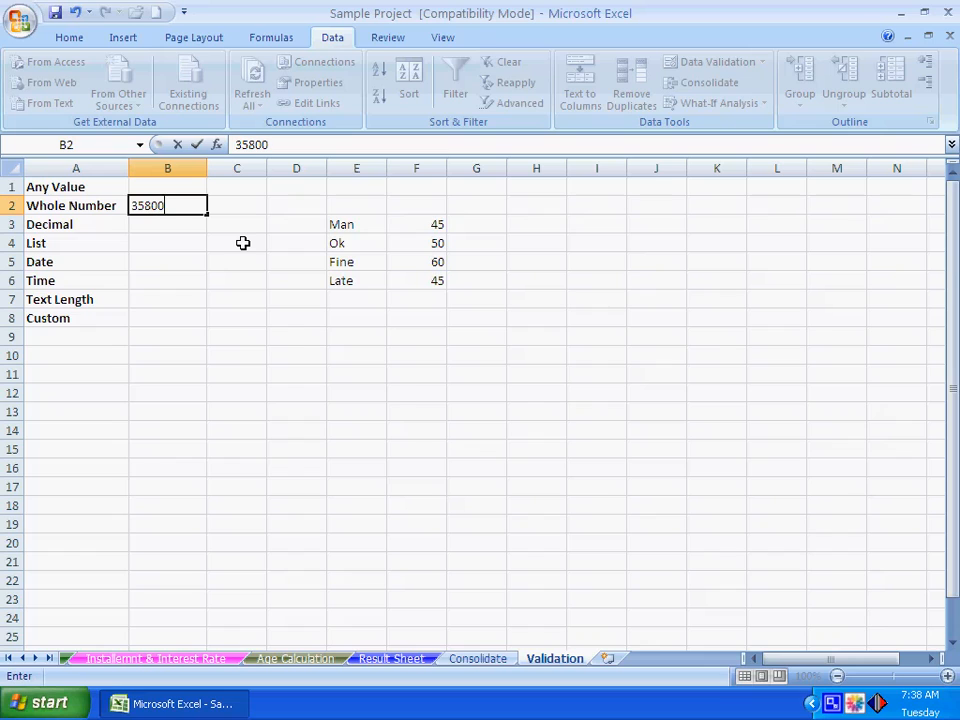
{"action": "key", "text": "Return"}
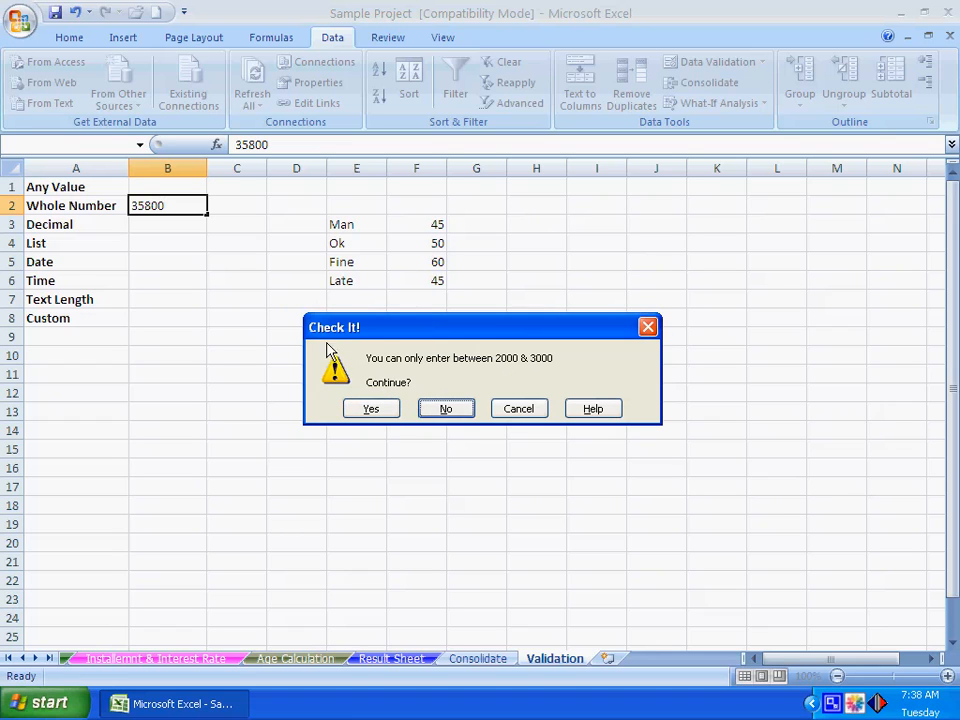
{"action": "left_click", "coordinate": [515, 408]}
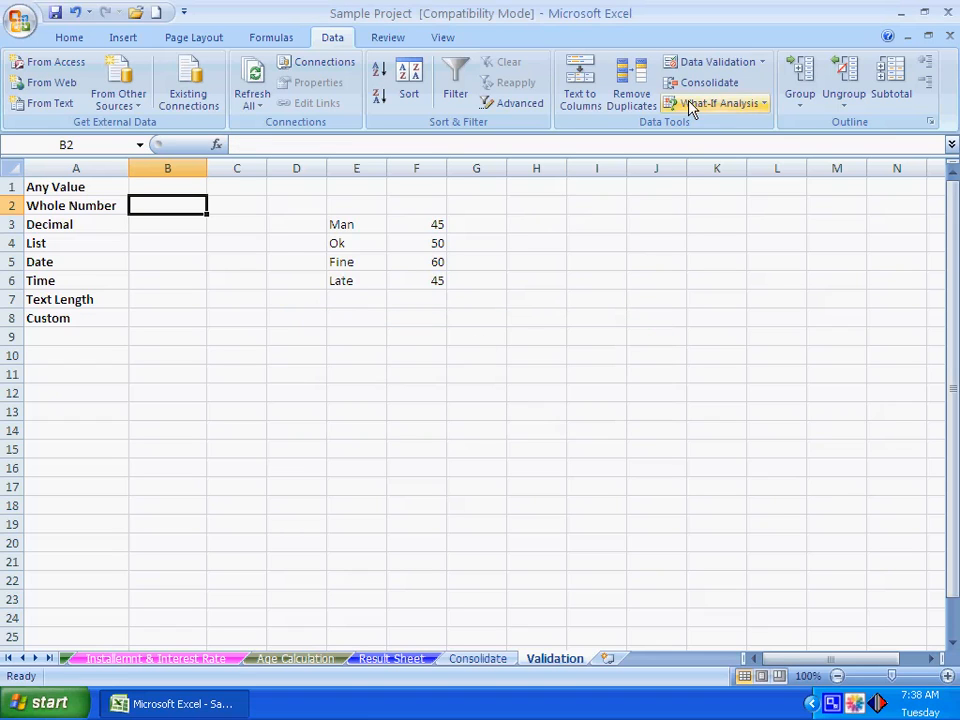
Switch B2's error alert style to Information and test it by entering 2 in the cell, cancelling the entry
{"action": "left_click", "coordinate": [740, 64]}
{"action": "left_click", "coordinate": [392, 318]}
{"action": "left_click", "coordinate": [364, 357]}
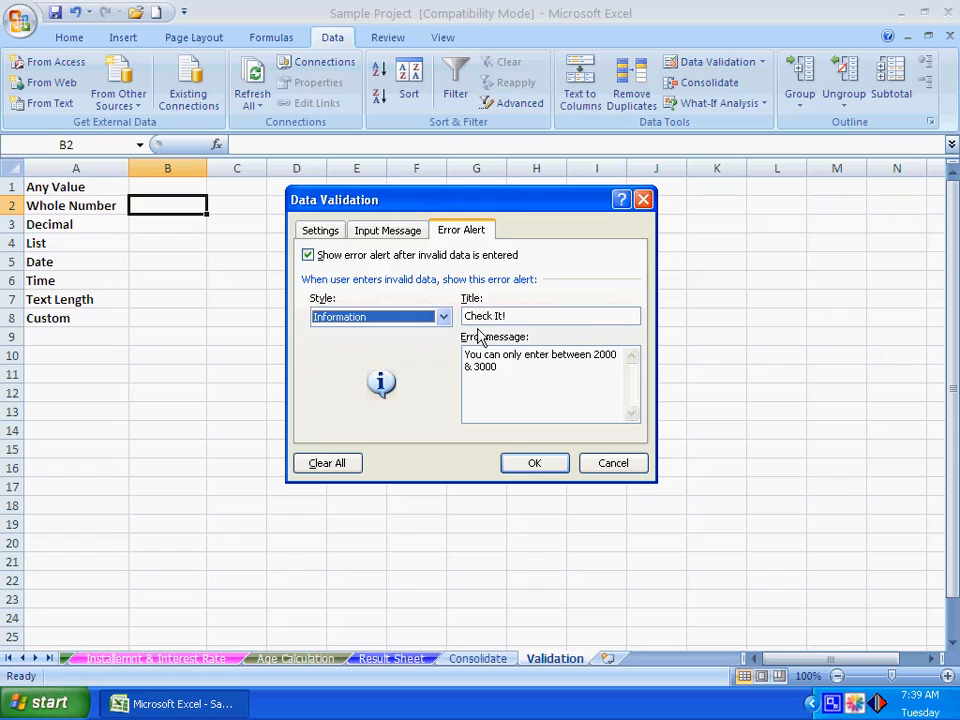
{"action": "left_click", "coordinate": [527, 463]}
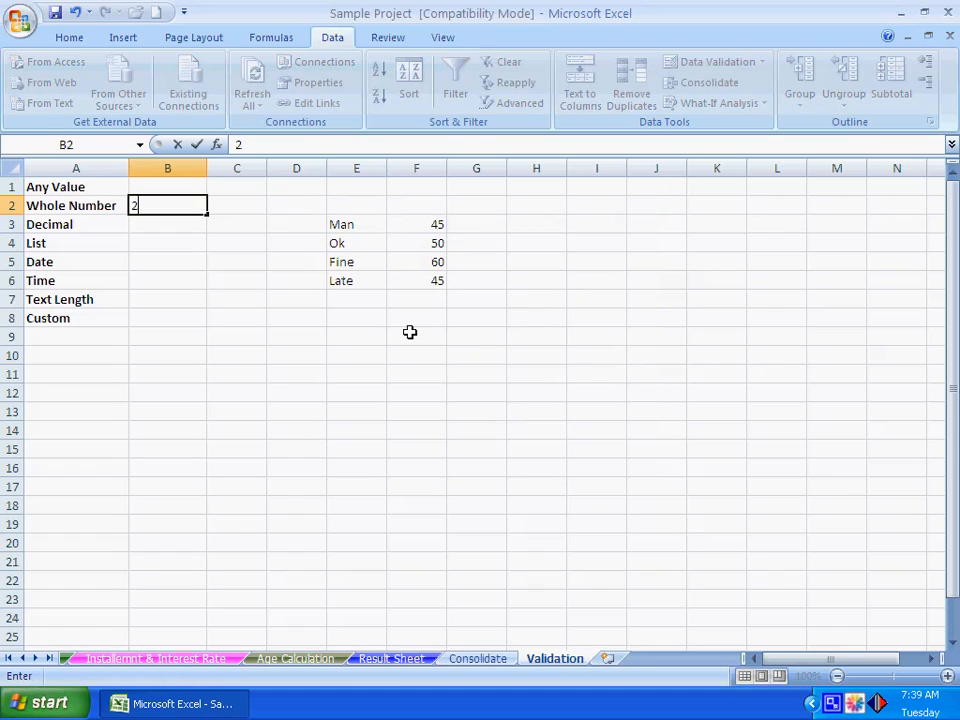
{"action": "key", "text": "Return"}
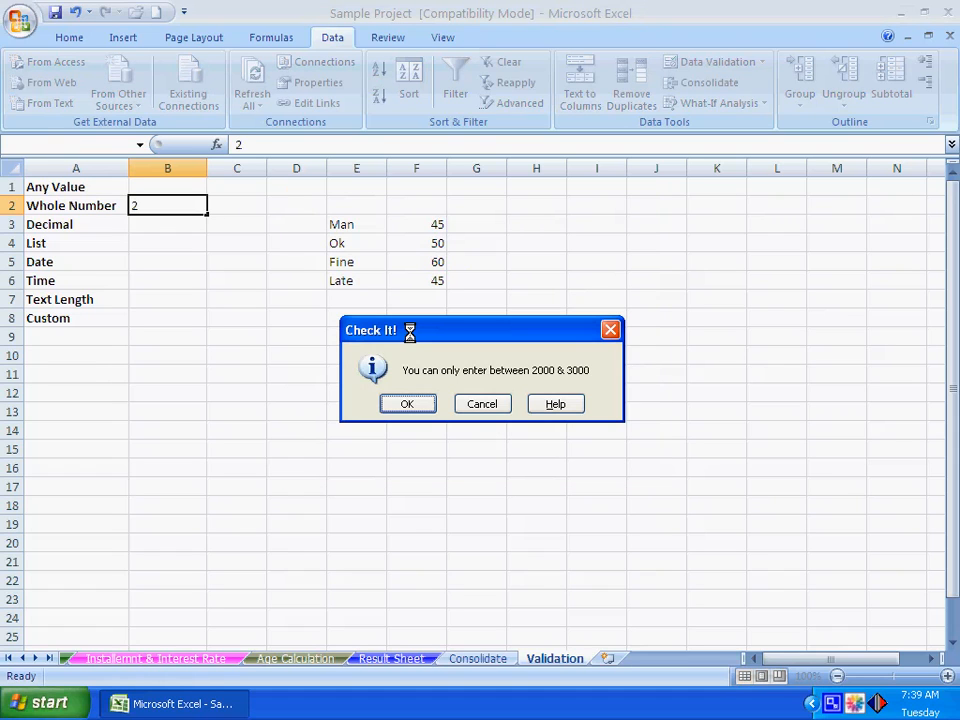
{"action": "left_click", "coordinate": [498, 406]}
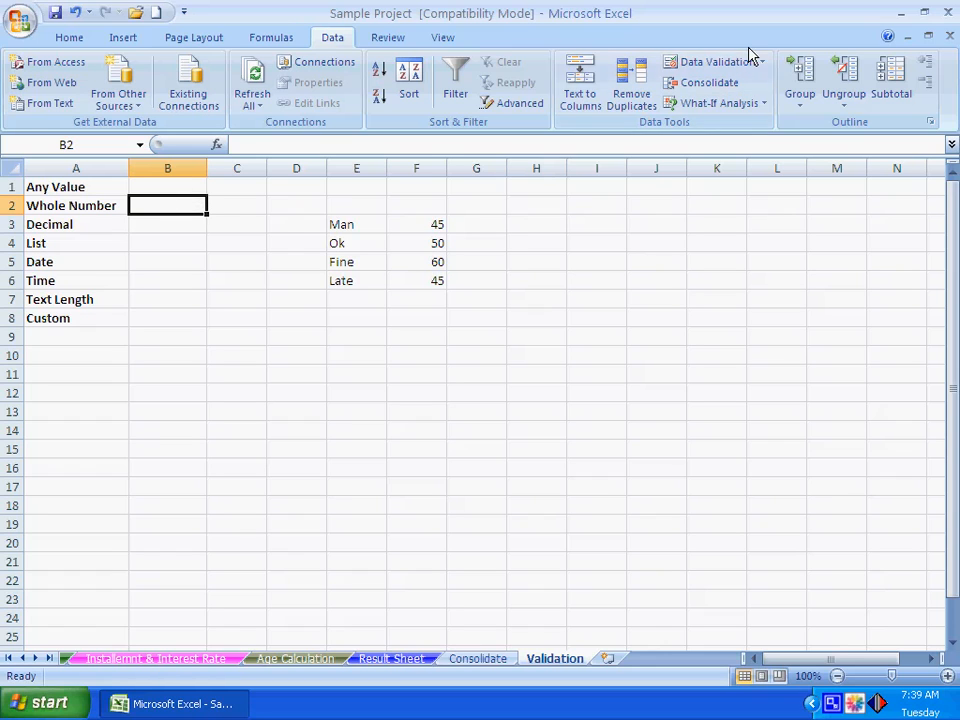
Set the validation criteria of cell B2 to allow any value and apply the change
{"action": "left_click", "coordinate": [716, 62]}
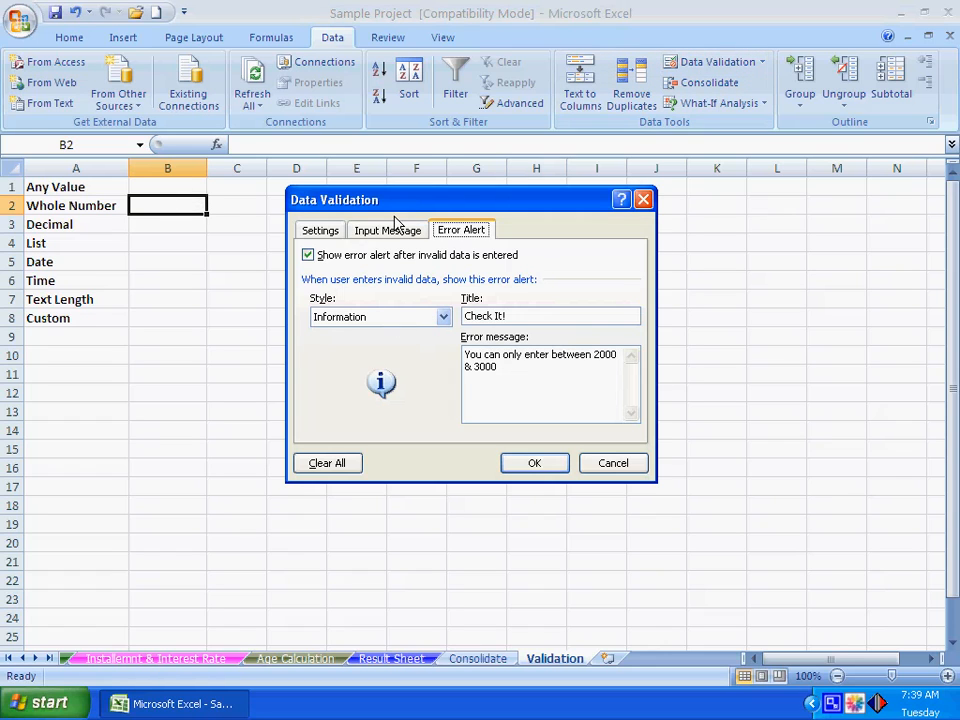
{"action": "left_click", "coordinate": [319, 231]}
{"action": "left_click", "coordinate": [365, 291]}
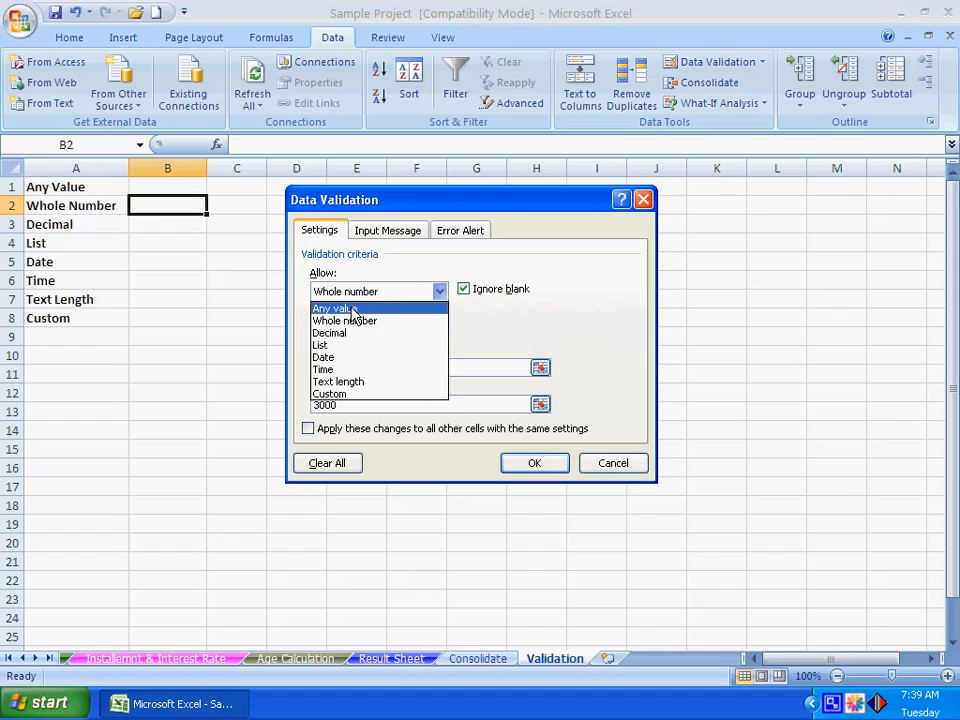
{"action": "left_click", "coordinate": [350, 306]}
{"action": "left_click", "coordinate": [529, 462]}
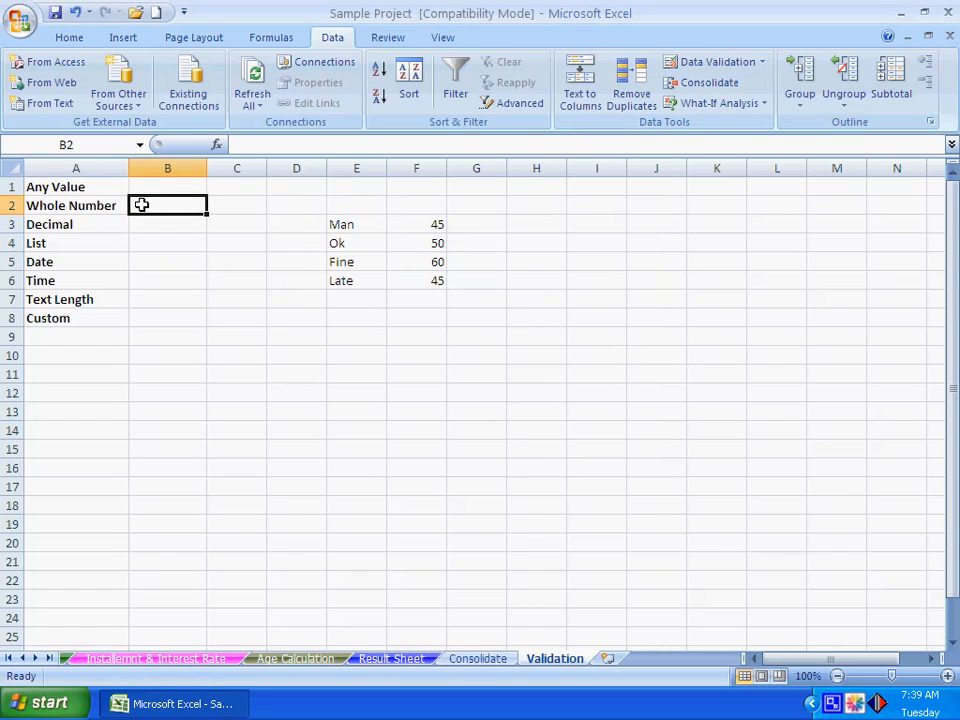
Remove the title and message from B2's error alert and apply the validation
{"action": "left_click", "coordinate": [710, 62]}
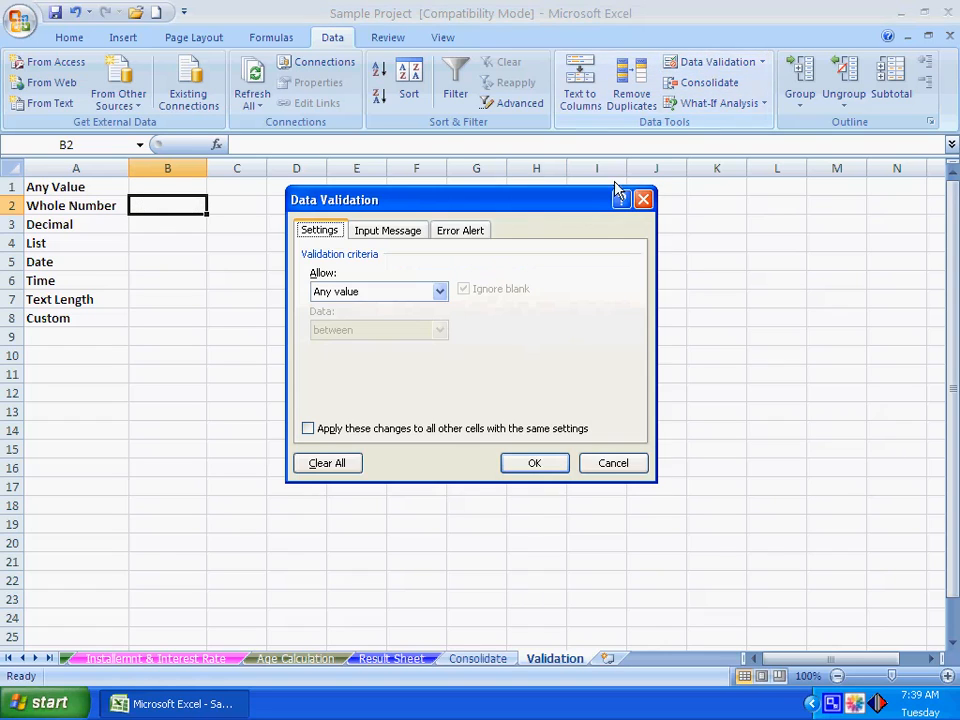
{"action": "left_click", "coordinate": [468, 232]}
{"action": "left_click_drag", "start_coordinate": [508, 316], "coordinate": [429, 317]}
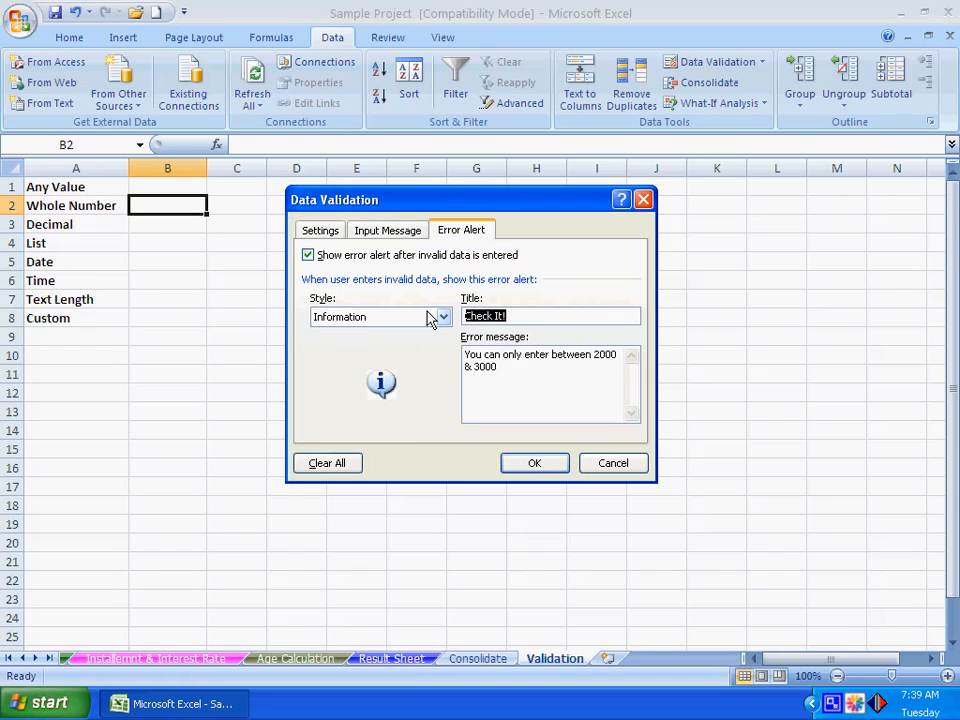
{"action": "key", "text": "BackSpace"}
{"action": "left_click_drag", "start_coordinate": [514, 371], "coordinate": [437, 322]}
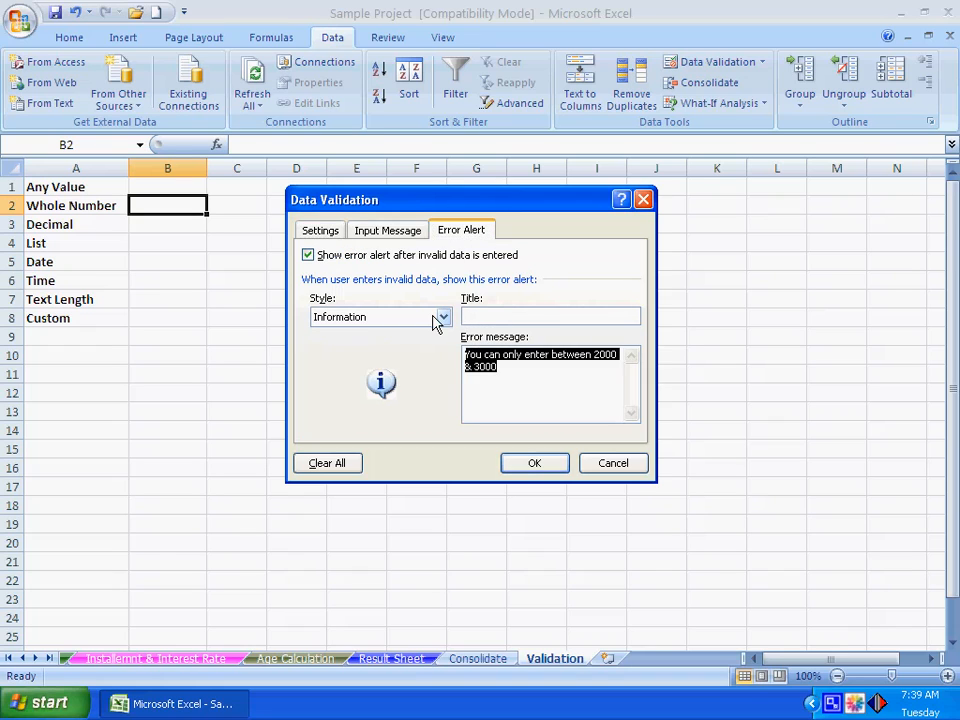
{"action": "key", "text": "BackSpace"}
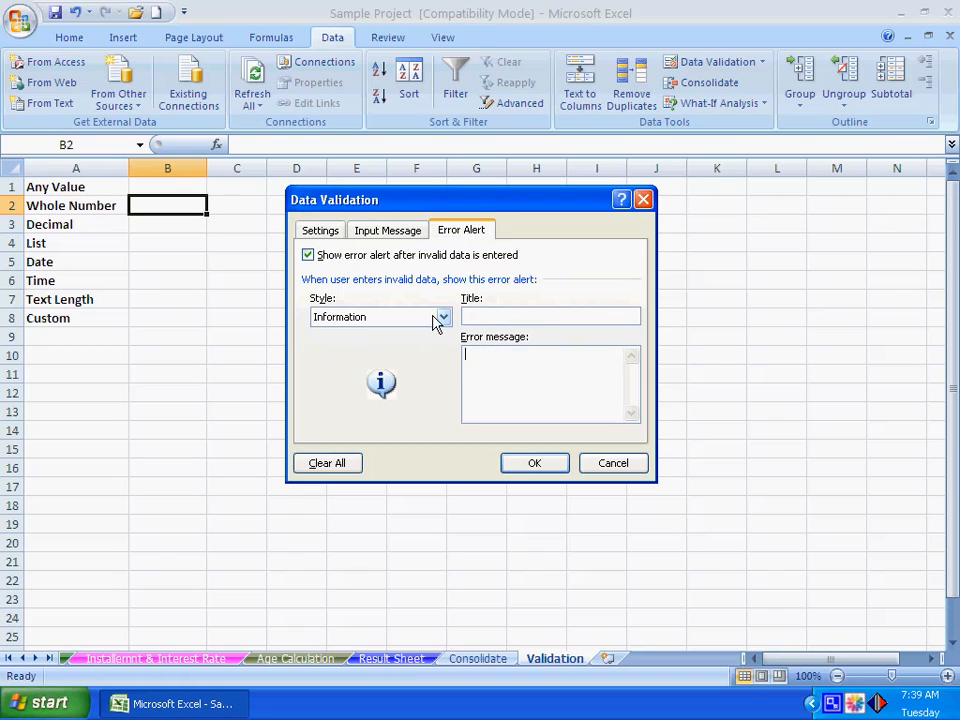
{"action": "left_click", "coordinate": [540, 468]}
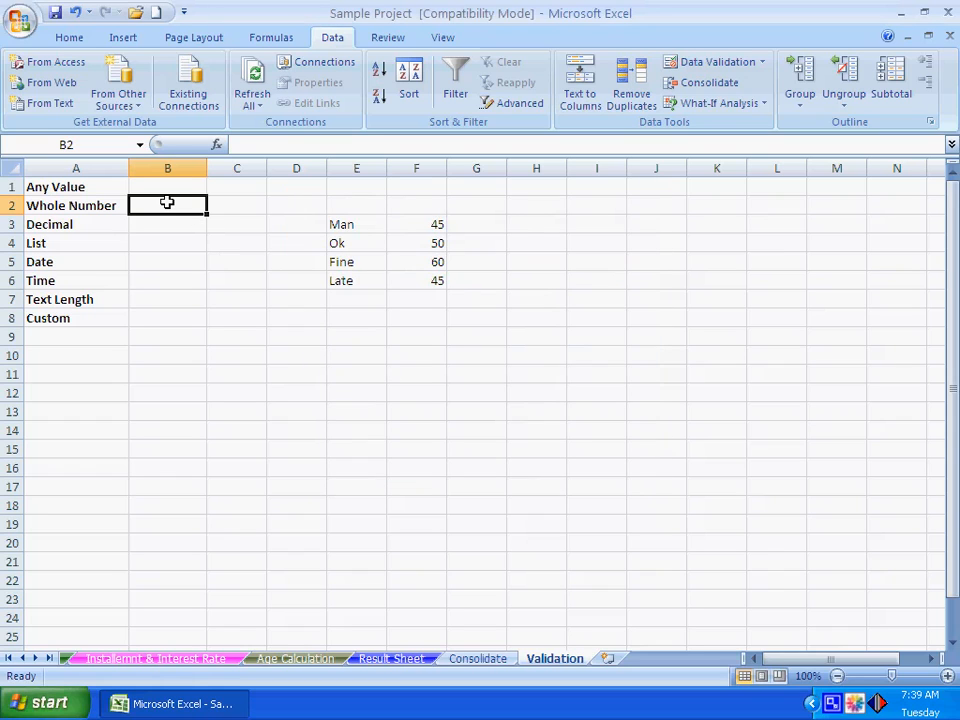
Set B2's validation to whole numbers not between 2000 and 3000 and apply it
{"action": "left_click", "coordinate": [712, 62]}
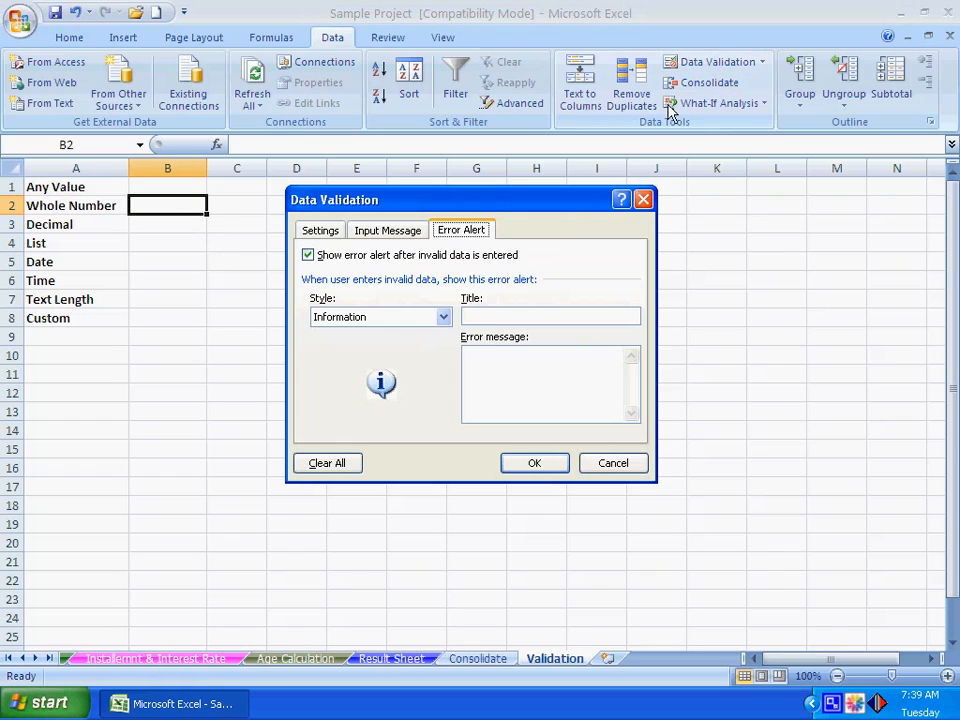
{"action": "left_click", "coordinate": [330, 232]}
{"action": "left_click", "coordinate": [365, 291]}
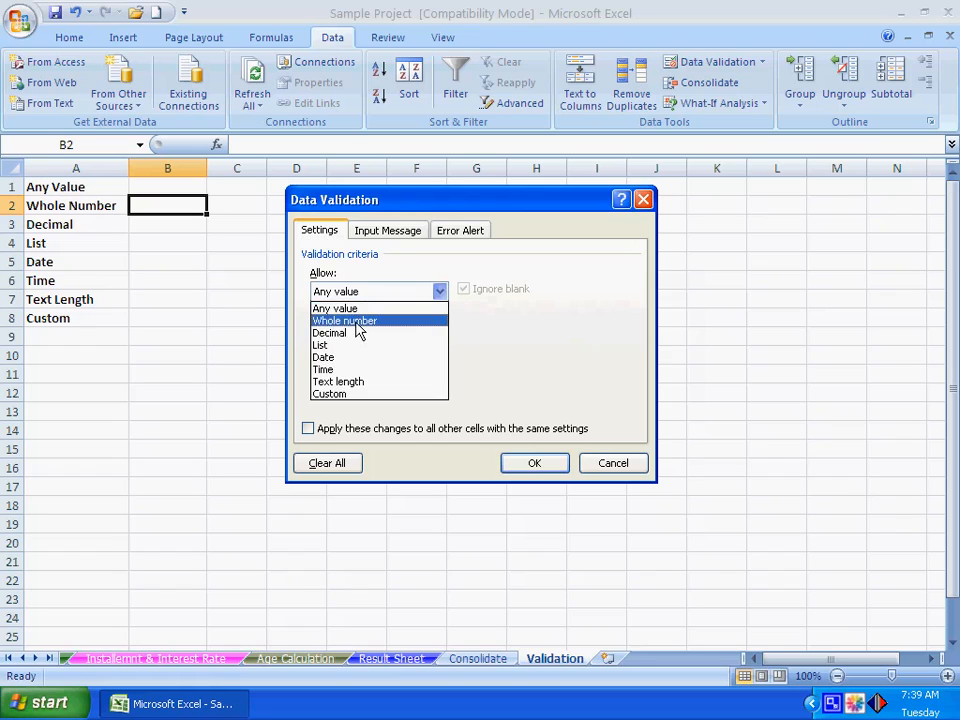
{"action": "left_click", "coordinate": [357, 321]}
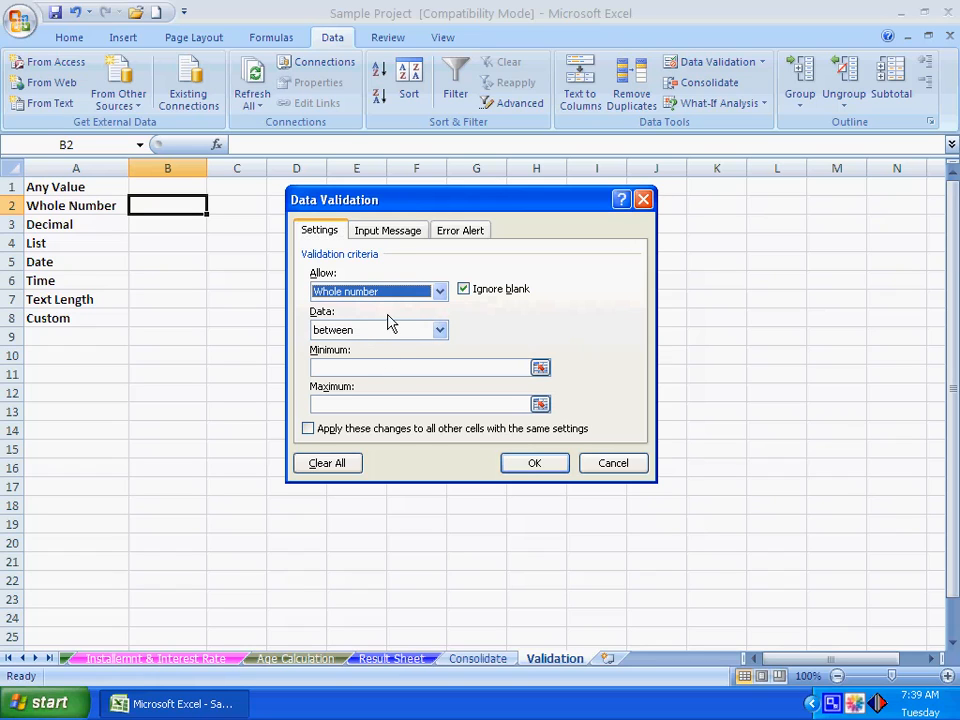
{"action": "left_click", "coordinate": [336, 403]}
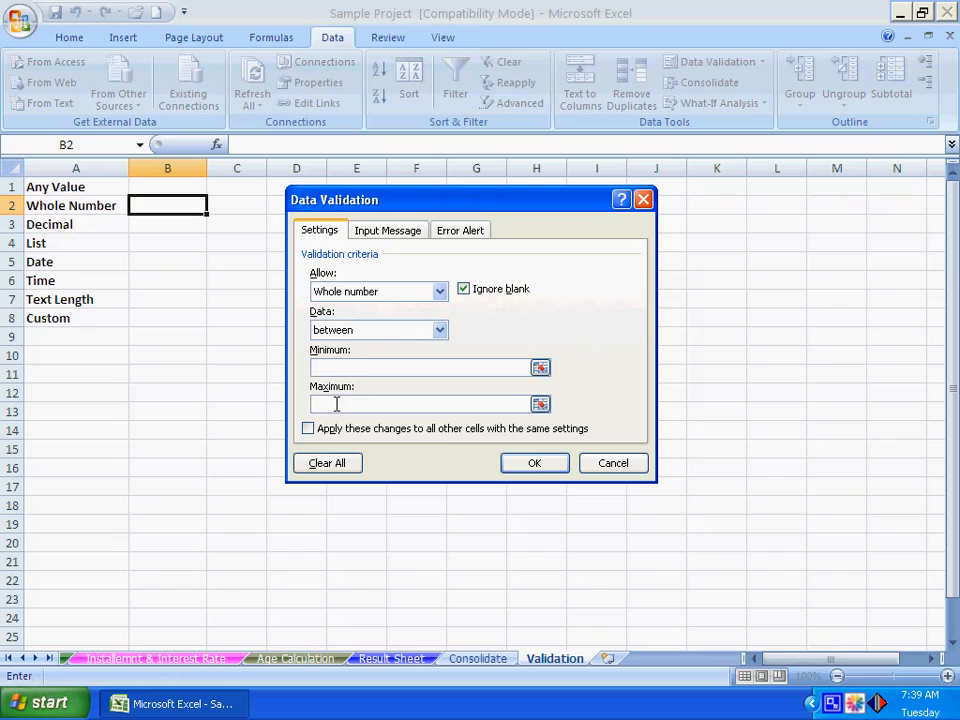
{"action": "left_click", "coordinate": [339, 331]}
{"action": "left_click", "coordinate": [345, 358]}
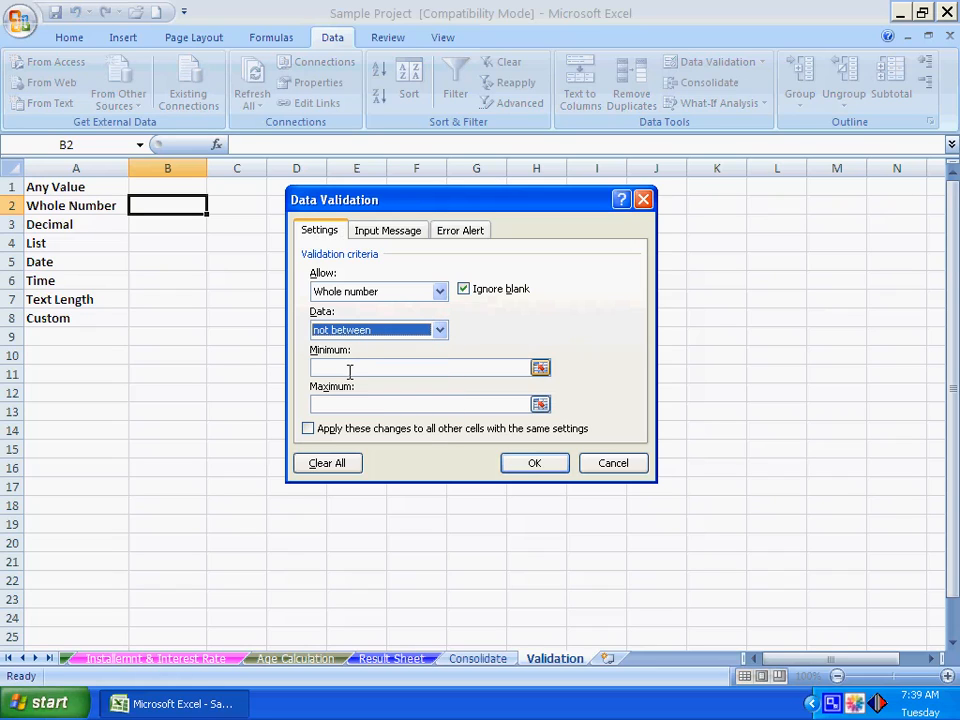
{"action": "left_click", "coordinate": [349, 370]}
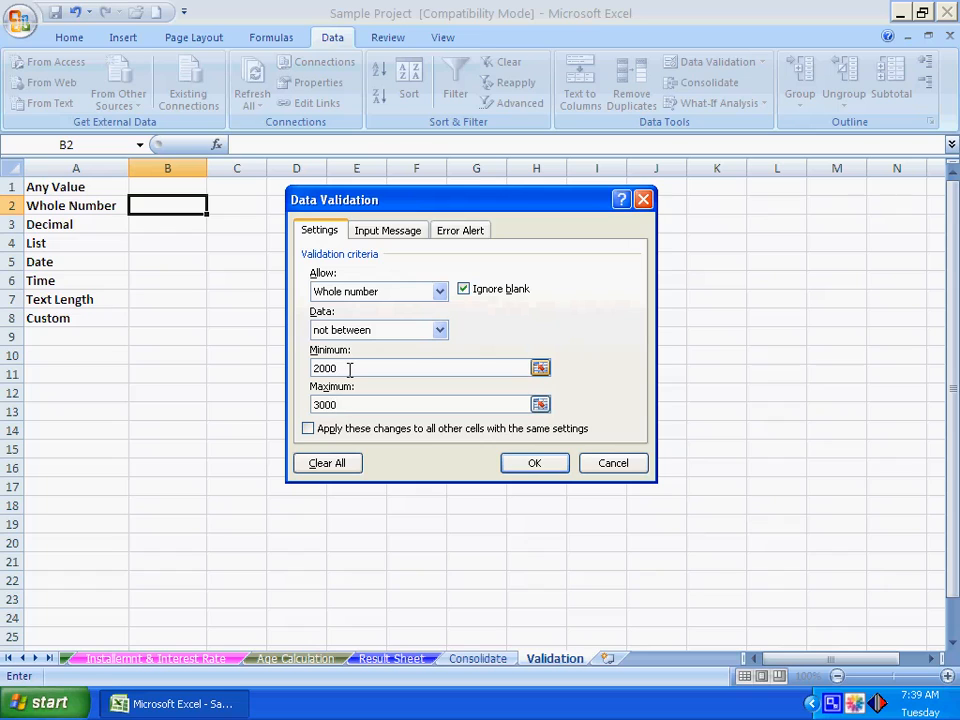
{"action": "left_click", "coordinate": [368, 401]}
{"action": "left_click", "coordinate": [536, 463]}
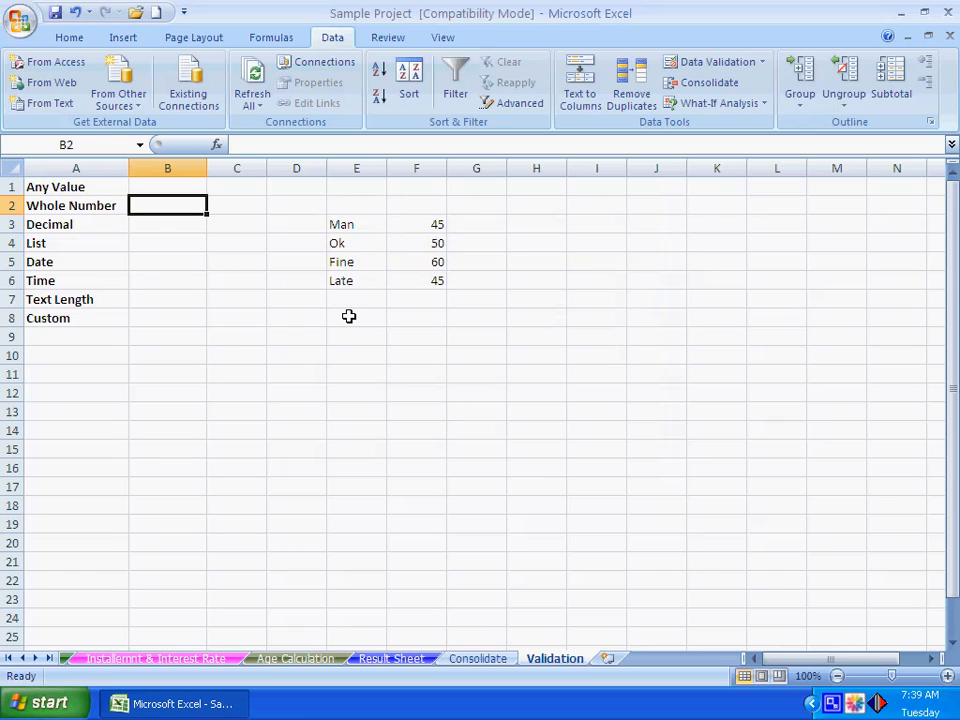
Test the not-between rule in cell B2 with 2 and 3000, cancelling the 3000 entry
{"action": "type", "text": "2"}
{"action": "key", "text": "Return"}
{"action": "key", "text": "Up"}
{"action": "type", "text": "300"}
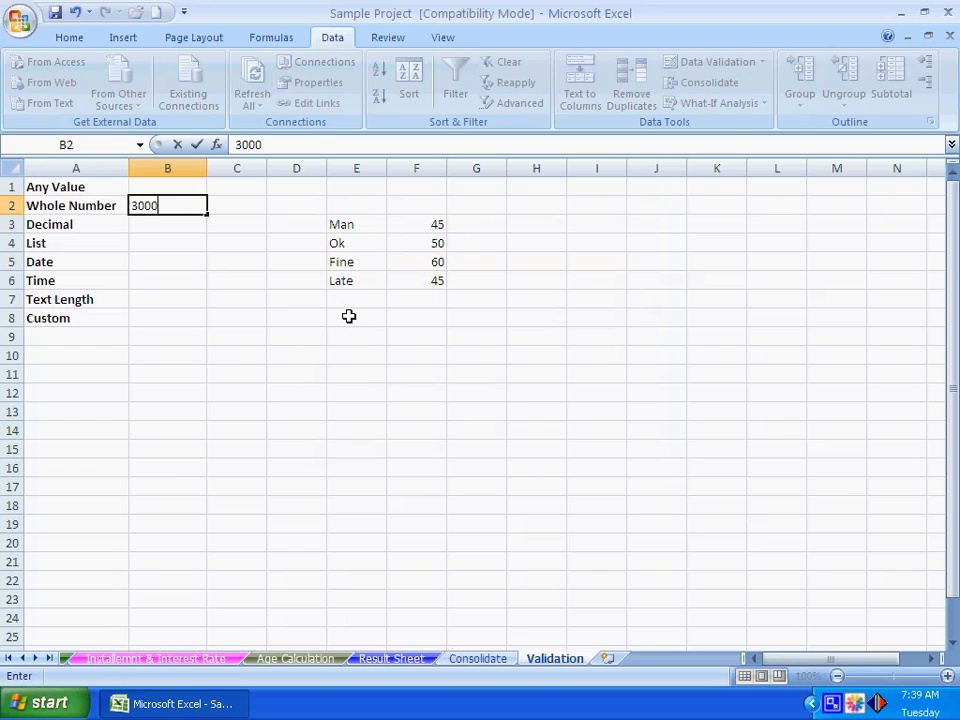
{"action": "key", "text": "Return"}
{"action": "key", "text": "Escape"}
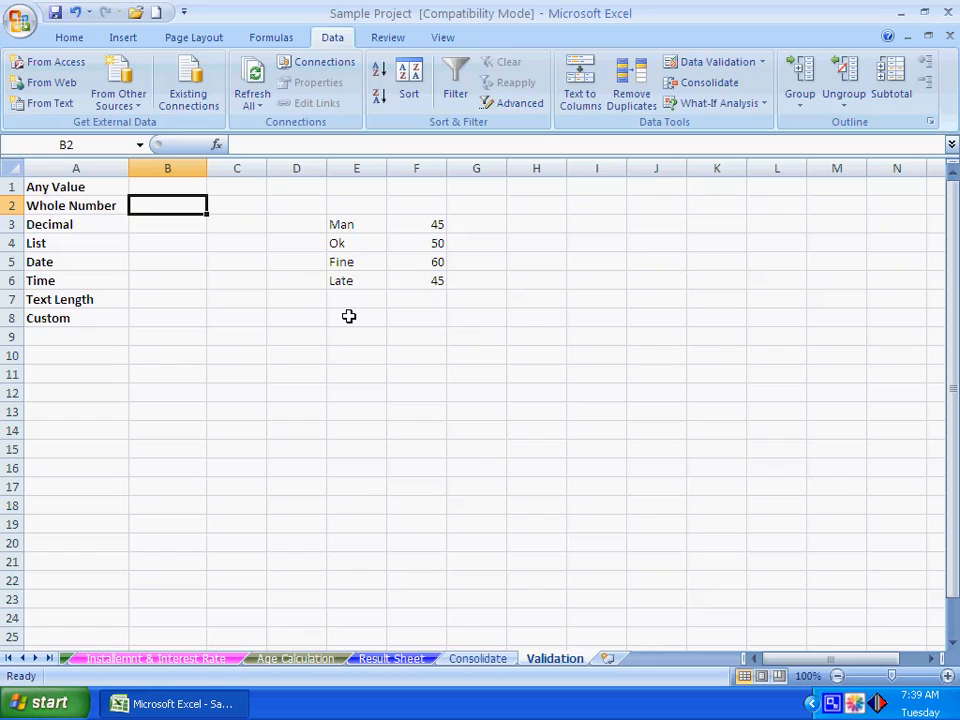
Test the not-between rule with 30000 in cell B2, then clear the cell
{"action": "type", "text": "30000"}
{"action": "key", "text": "Return"}
{"action": "key", "text": "Up"}
{"action": "key", "text": "Delete"}
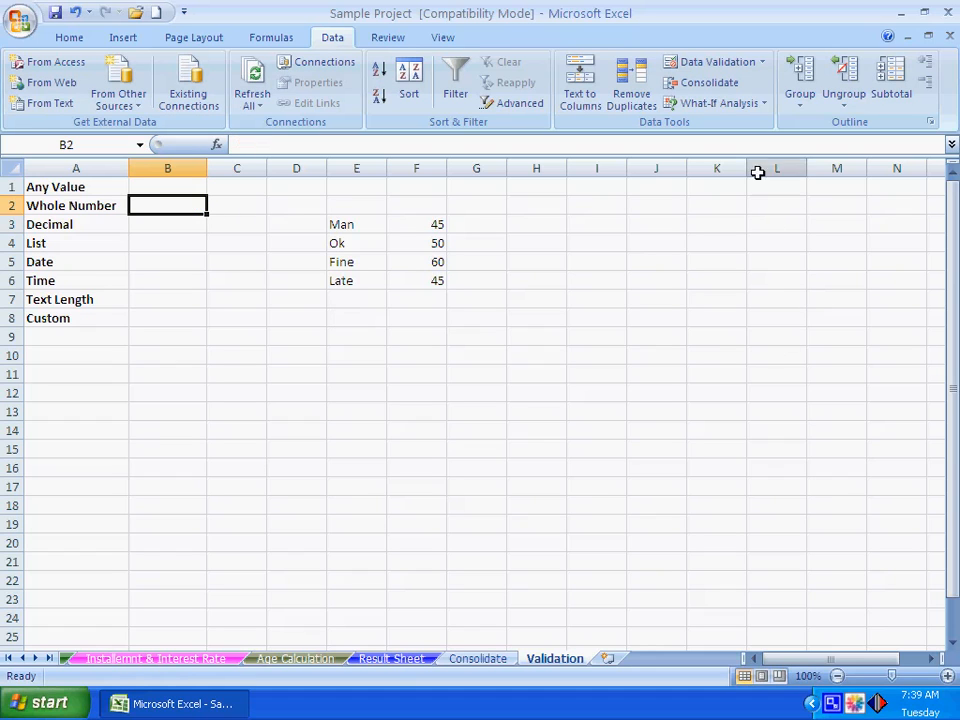
Set the error alert style of B2's validation to Stop
{"action": "left_click", "coordinate": [709, 66]}
{"action": "left_click", "coordinate": [460, 230]}
{"action": "left_click", "coordinate": [443, 317]}
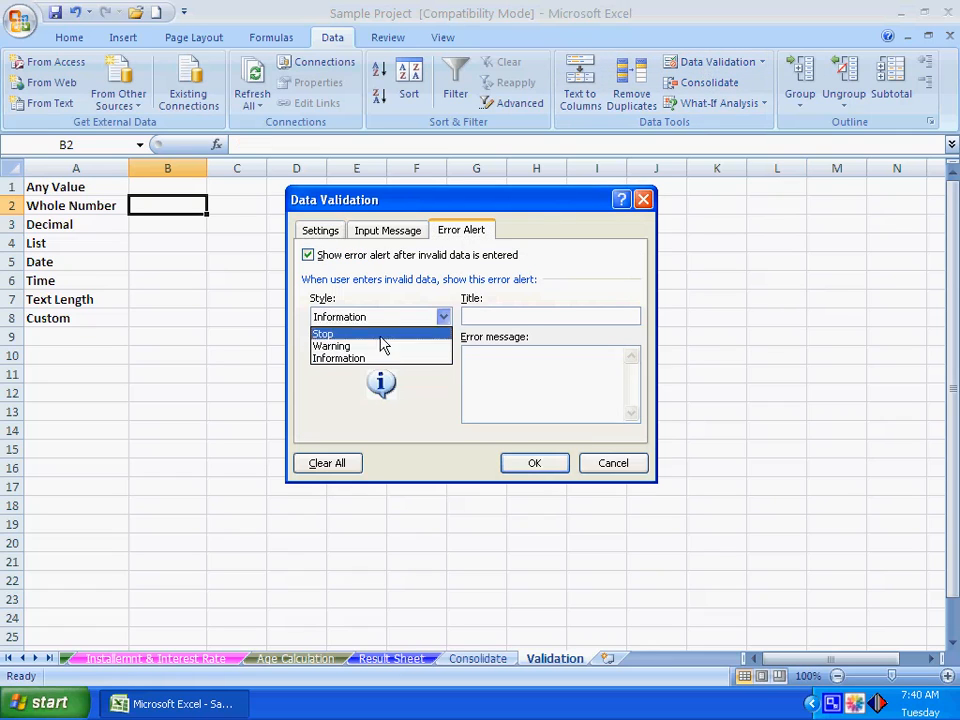
{"action": "left_click", "coordinate": [330, 333]}
Change B2's whole number criterion to equal to 2000 and apply the validation
{"action": "left_click", "coordinate": [355, 231]}
{"action": "left_click", "coordinate": [321, 232]}
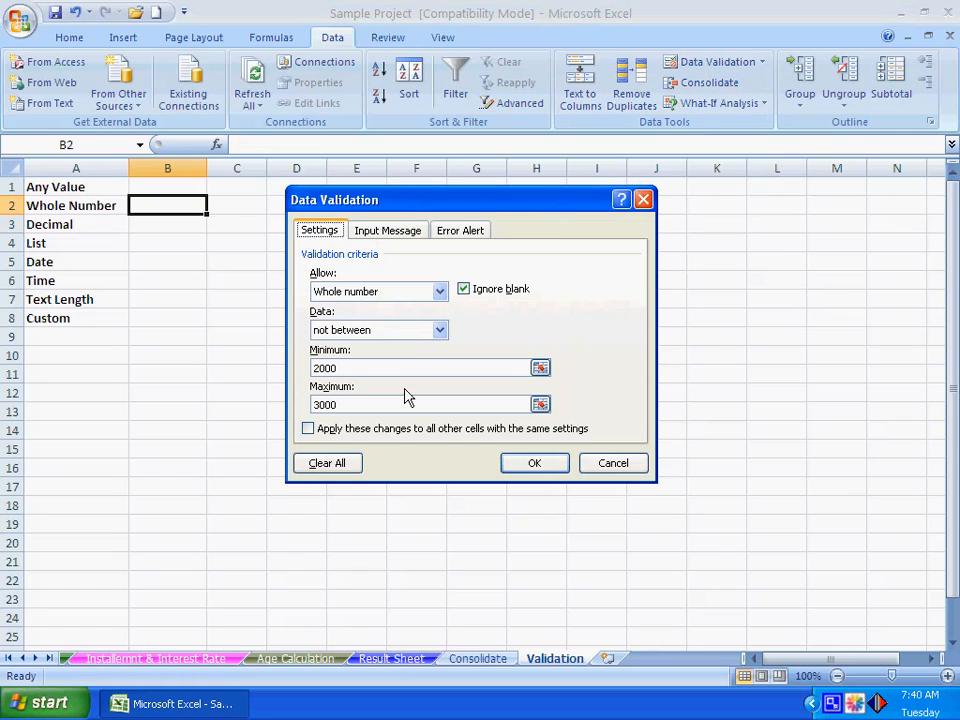
{"action": "left_click", "coordinate": [365, 330]}
{"action": "left_click", "coordinate": [366, 372]}
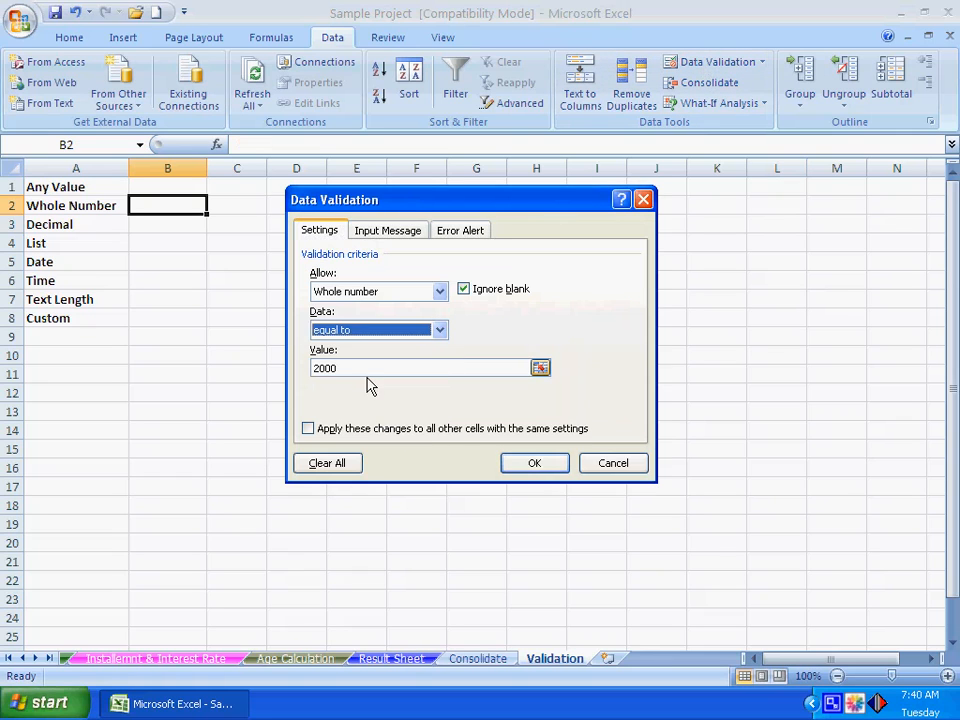
{"action": "left_click", "coordinate": [362, 367]}
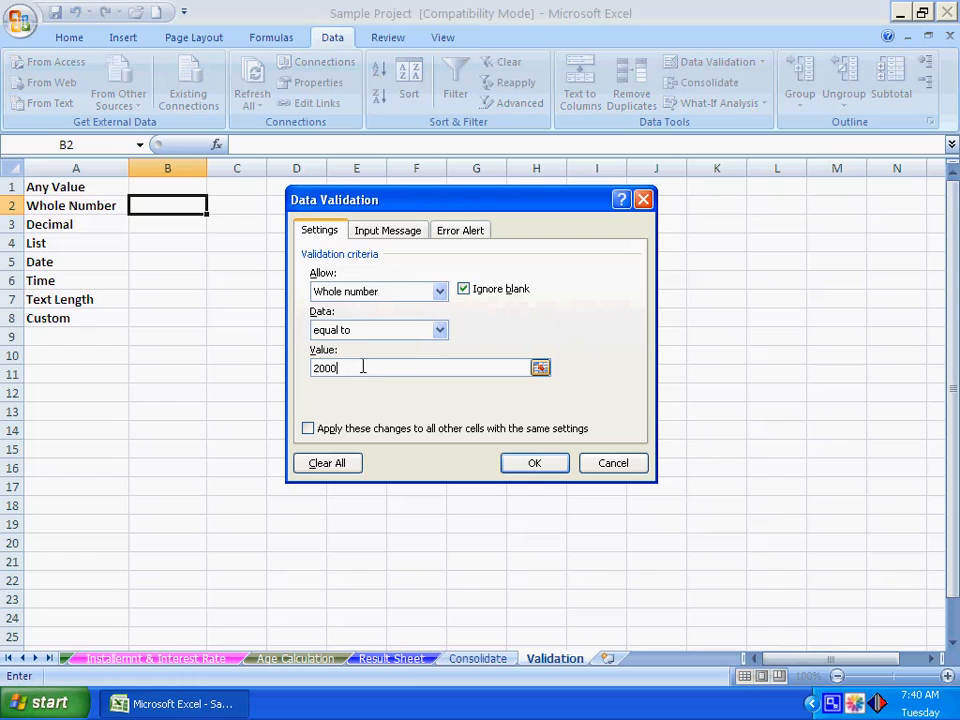
{"action": "left_click", "coordinate": [527, 468]}
Test the equal-to-2000 rule by entering 2000 in cell B2, then clear the cell
{"action": "type", "text": "2000"}
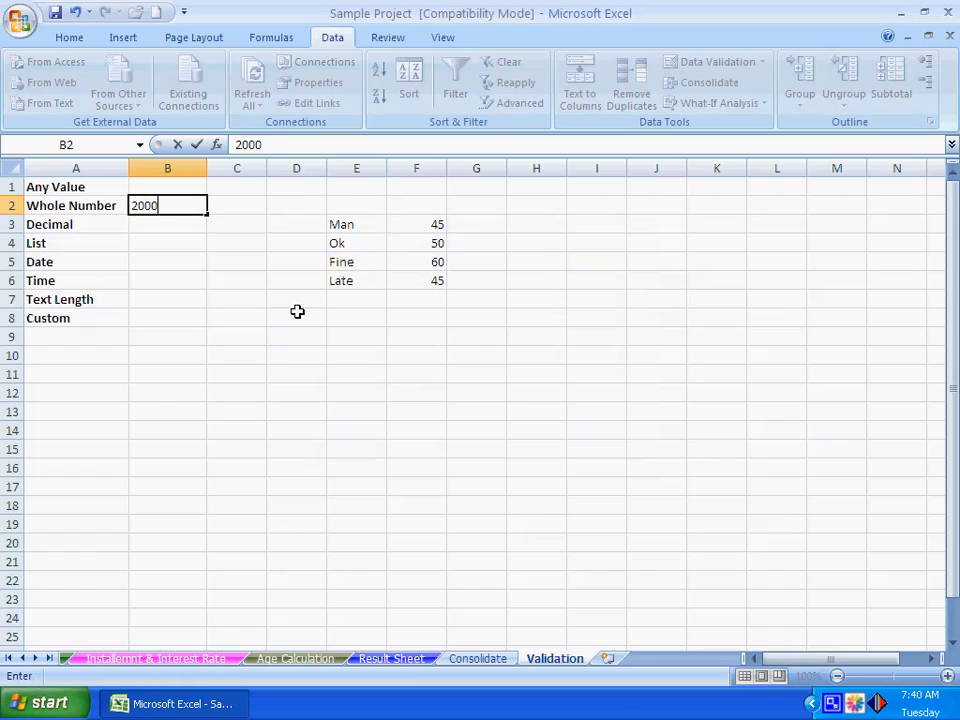
{"action": "key", "text": "Return"}
{"action": "key", "text": "Up"}
{"action": "key", "text": "Delete"}
{"action": "key", "text": "Page_Down"}
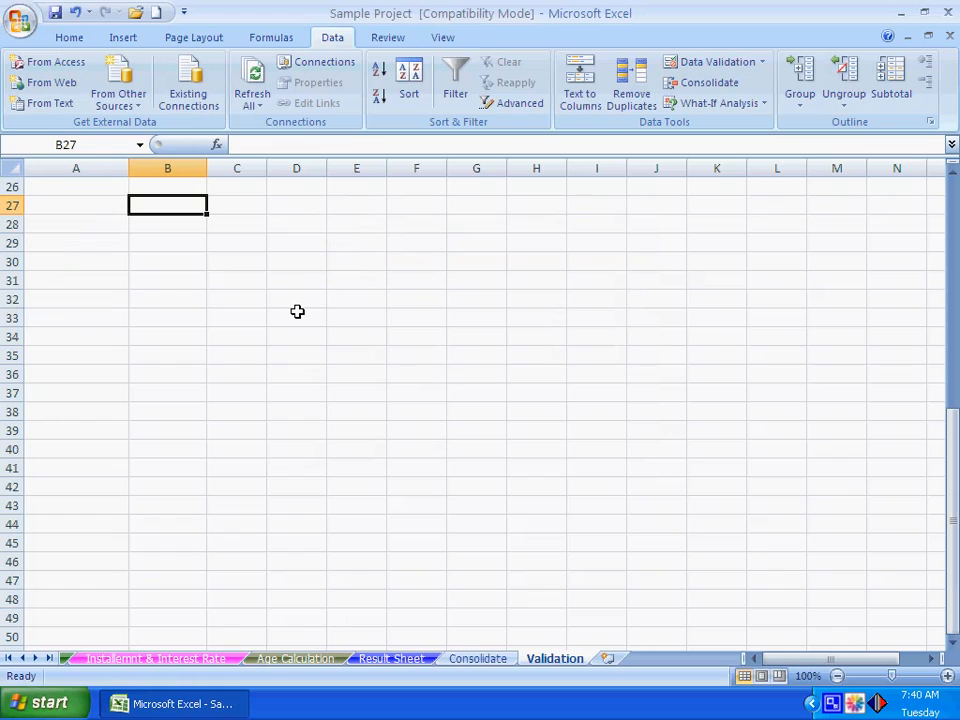
{"action": "key", "text": "Up"}
{"action": "key", "text": "Up"}
{"action": "key", "text": "Up"}
{"action": "key", "text": "Up"}
{"action": "key", "text": "Up"}
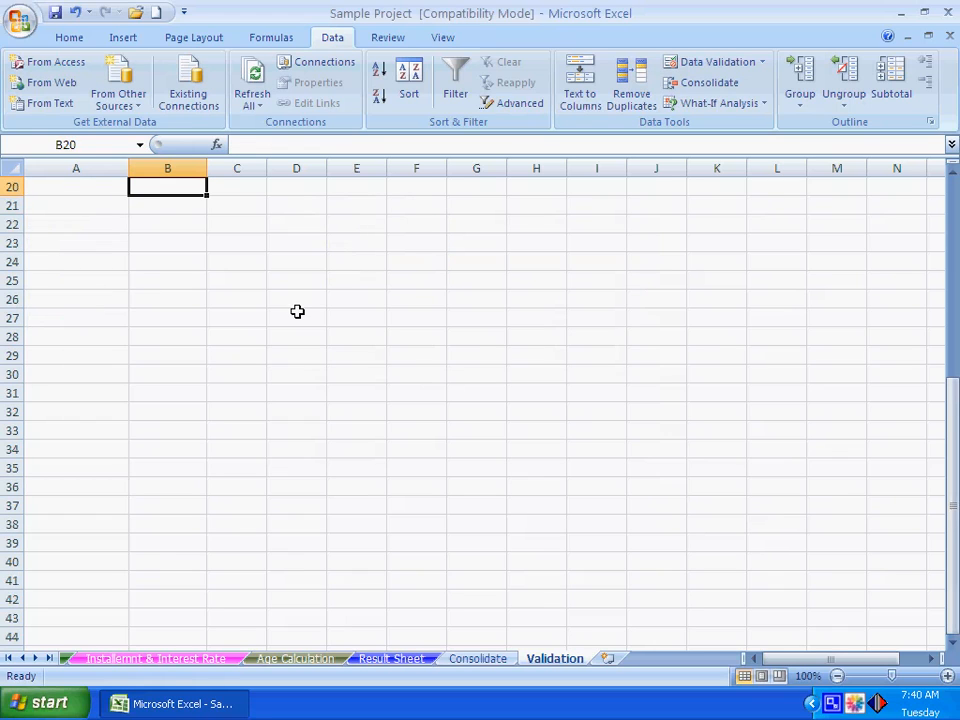
{"action": "key", "text": "ctrl+Home"}
{"action": "key", "text": "Right"}
{"action": "key", "text": "Down"}
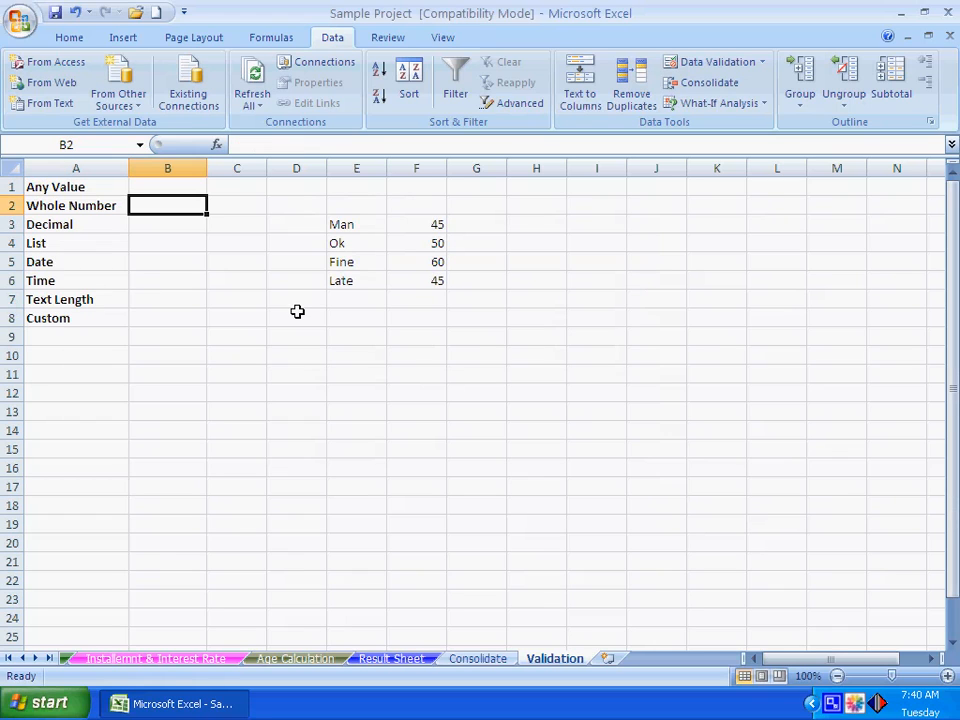
Test the equal-to-2000 rule in cell B2 with 4 and 25000, cancelling both entries
{"action": "type", "text": "4"}
{"action": "key", "text": "Return"}
{"action": "key", "text": "Escape"}
{"action": "type", "text": "2500"}
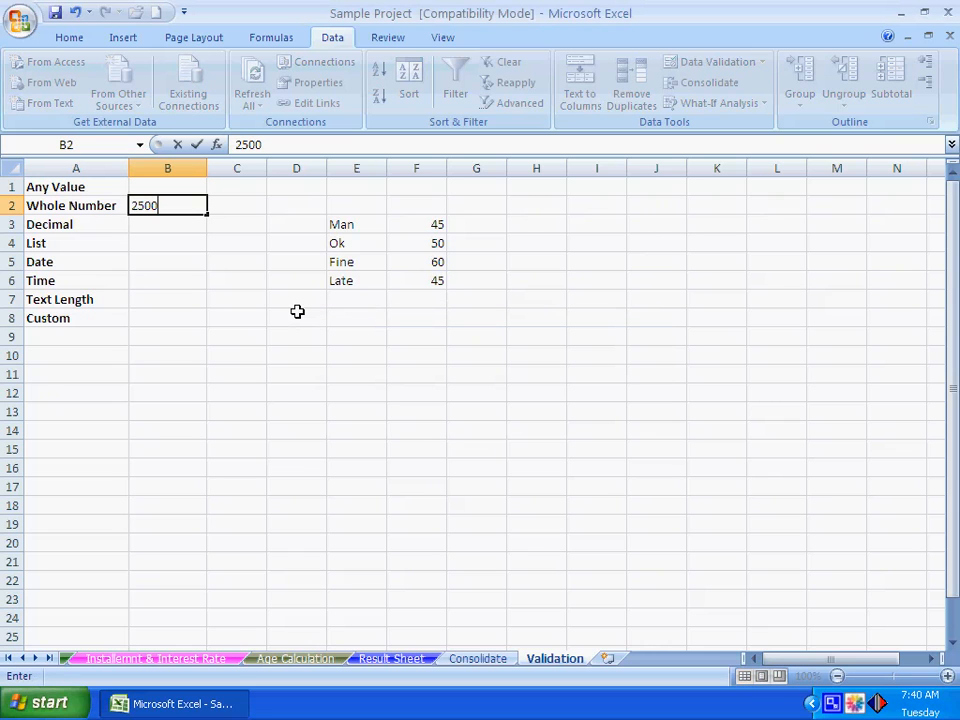
{"action": "type", "text": "0"}
{"action": "key", "text": "Return"}
{"action": "key", "text": "Escape"}
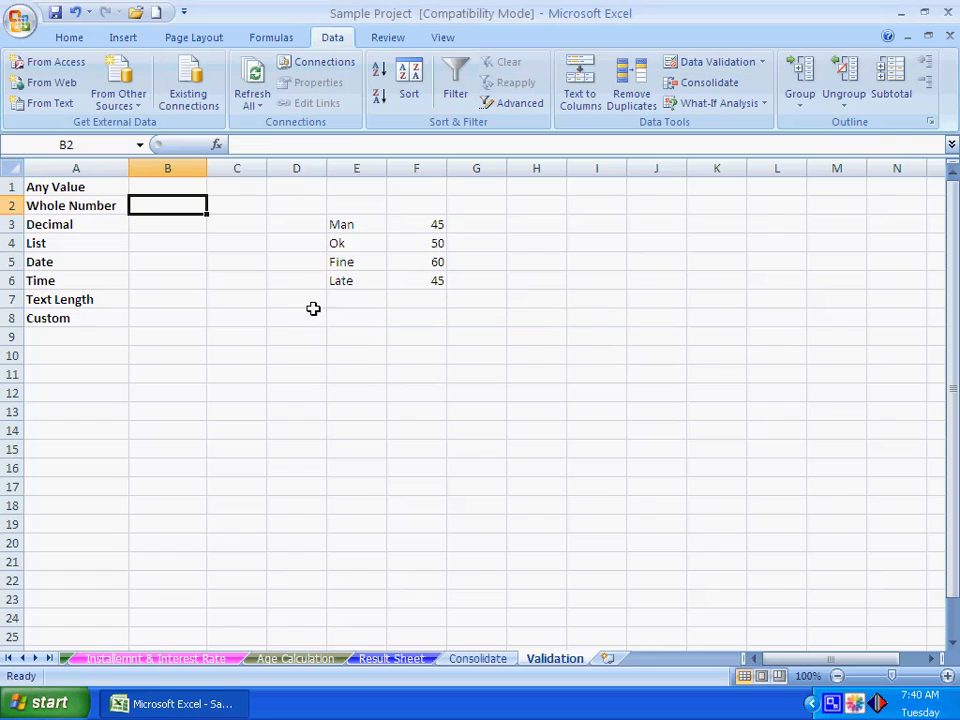
Change B2's whole number criterion to not equal to 2000 and apply the validation
{"action": "left_click", "coordinate": [712, 61]}
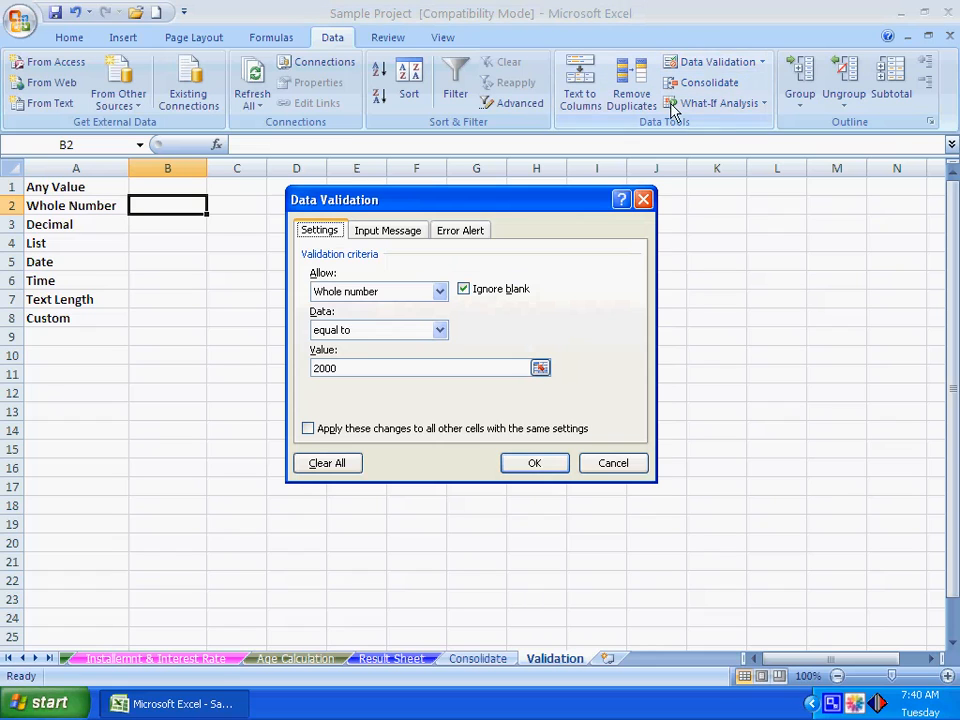
{"action": "left_click", "coordinate": [395, 330]}
{"action": "left_click", "coordinate": [388, 383]}
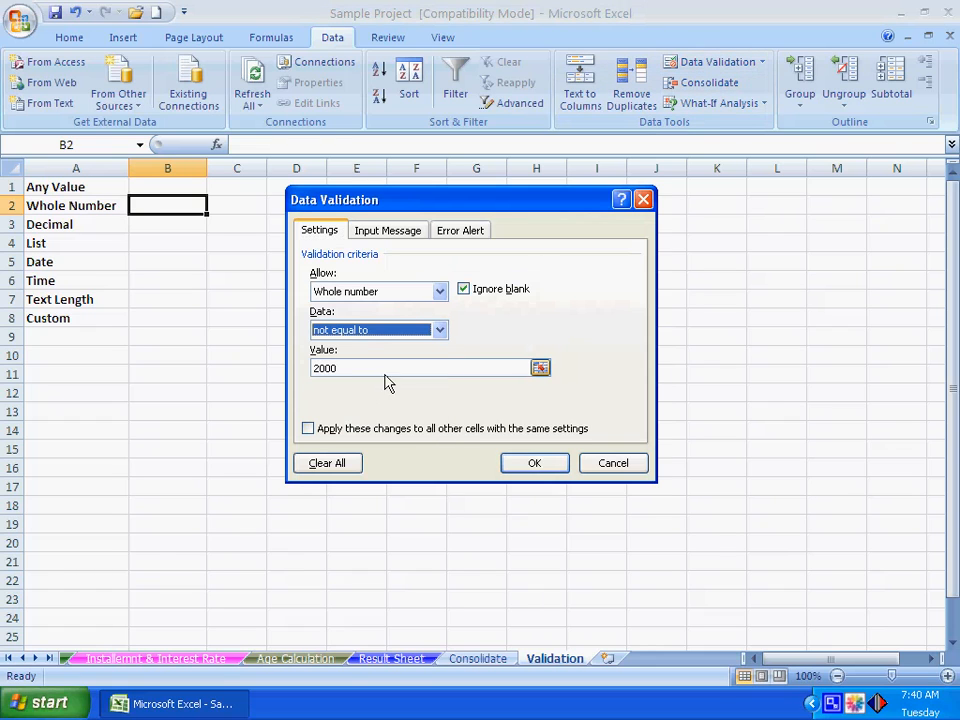
{"action": "double_click", "coordinate": [349, 367]}
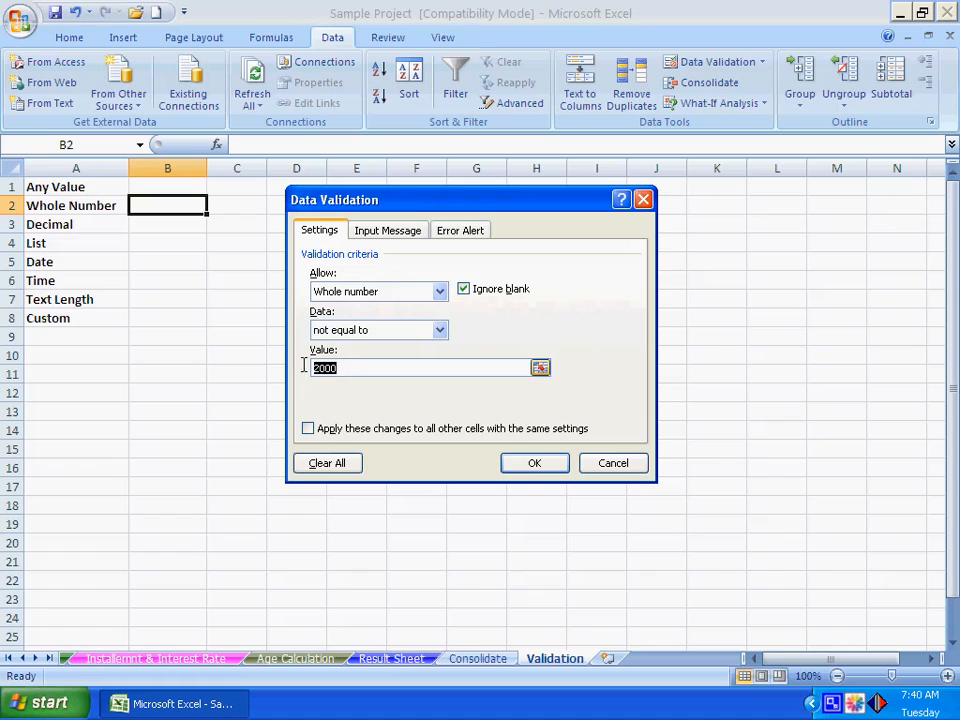
{"action": "left_click", "coordinate": [530, 462]}
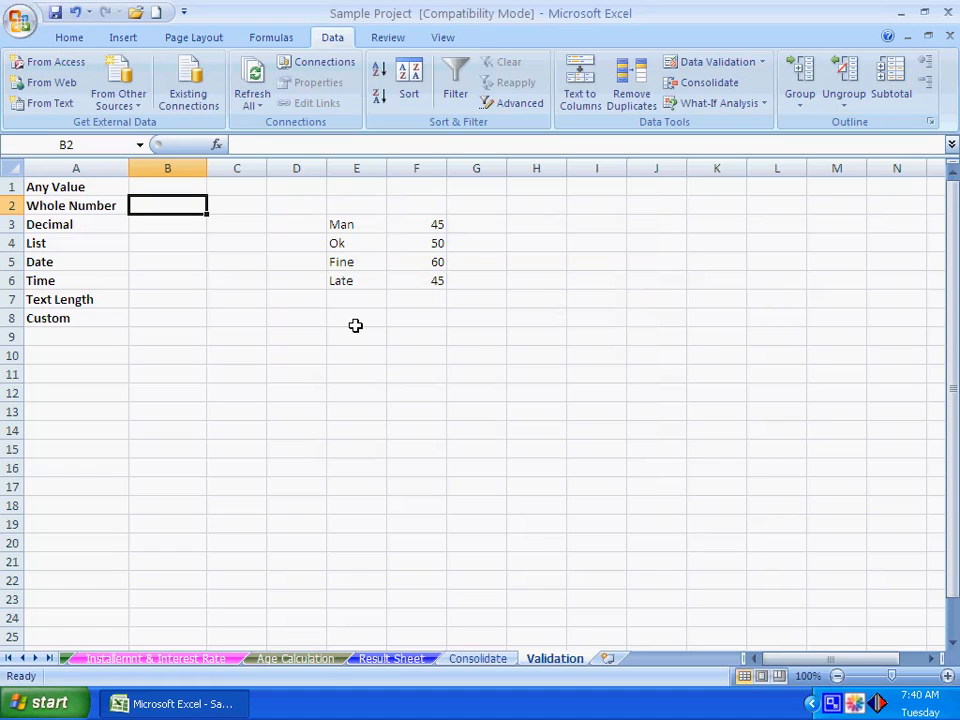
Test the not-equal-to rule in cell B2 with 2000, cancelling that entry, and with 4, leaving the cell empty
{"action": "type", "text": "2000"}
{"action": "key", "text": "Return"}
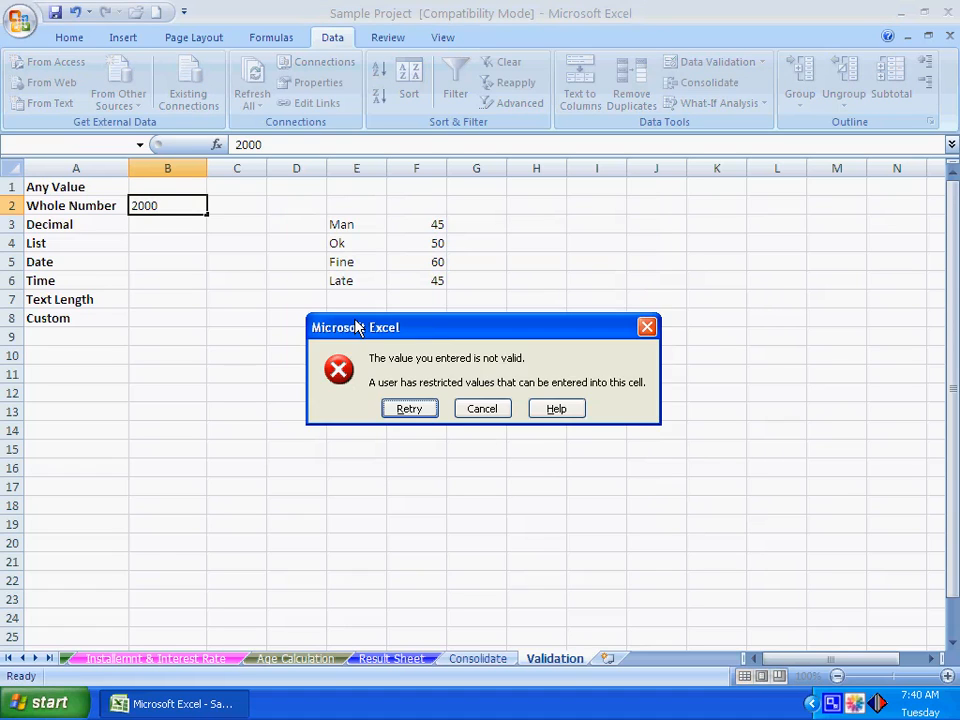
{"action": "key", "text": "Escape"}
{"action": "type", "text": "4"}
{"action": "key", "text": "ctrl+Return"}
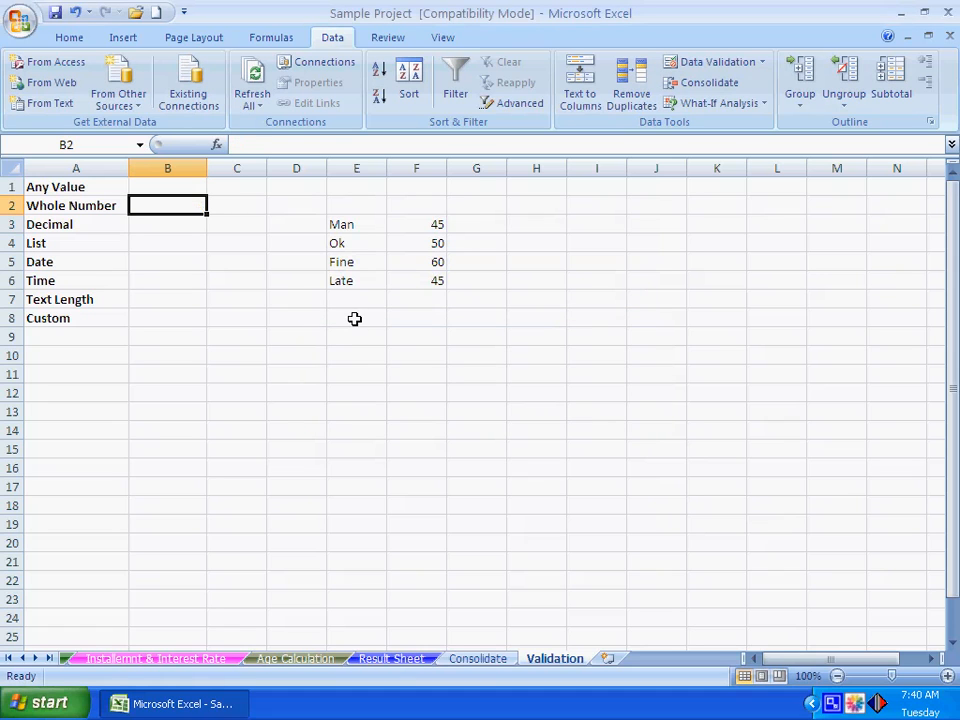
Examine the greater than, less than, greater than or equal to, and less than or equal to criteria for B2, without applying any
{"action": "left_click", "coordinate": [710, 64]}
{"action": "left_click", "coordinate": [378, 330]}
{"action": "left_click", "coordinate": [360, 395]}
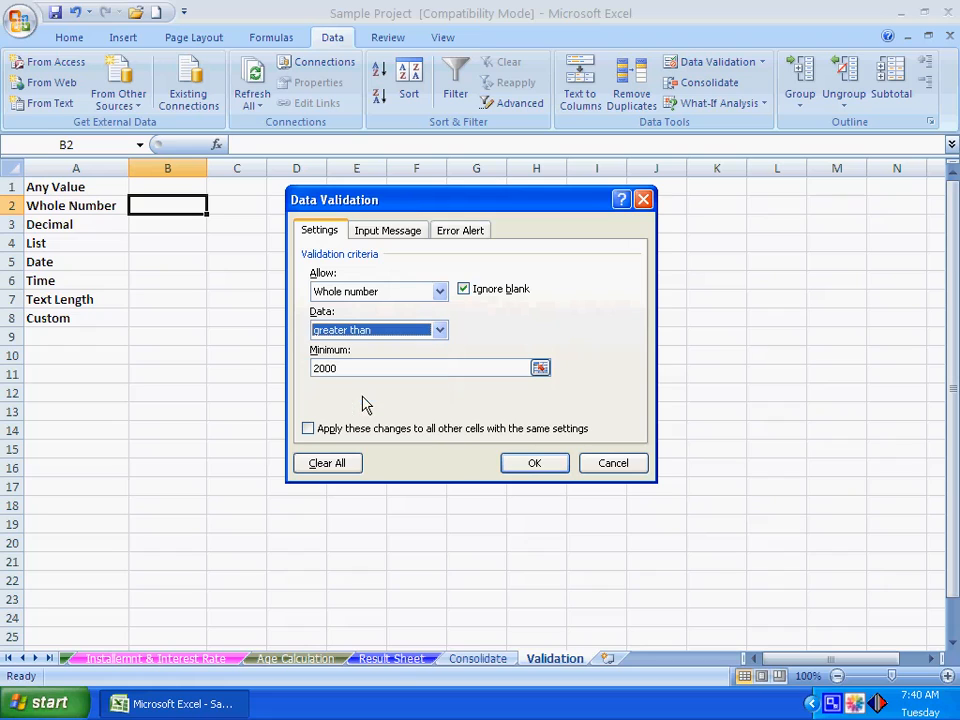
{"action": "left_click", "coordinate": [344, 370]}
{"action": "left_click_drag", "start_coordinate": [343, 368], "coordinate": [304, 366]}
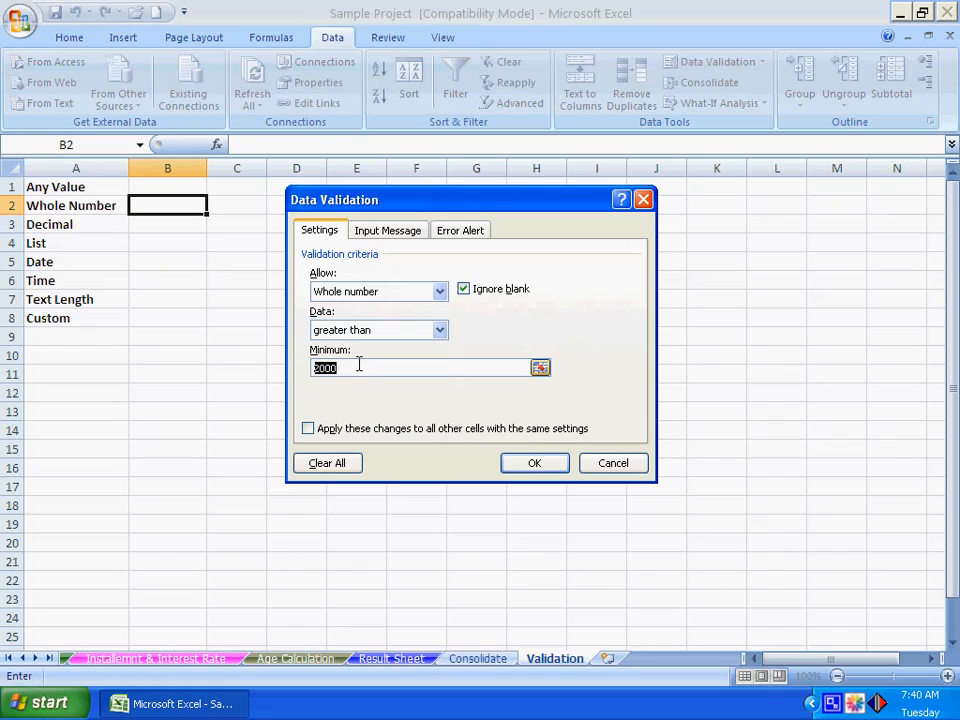
{"action": "left_click", "coordinate": [328, 332]}
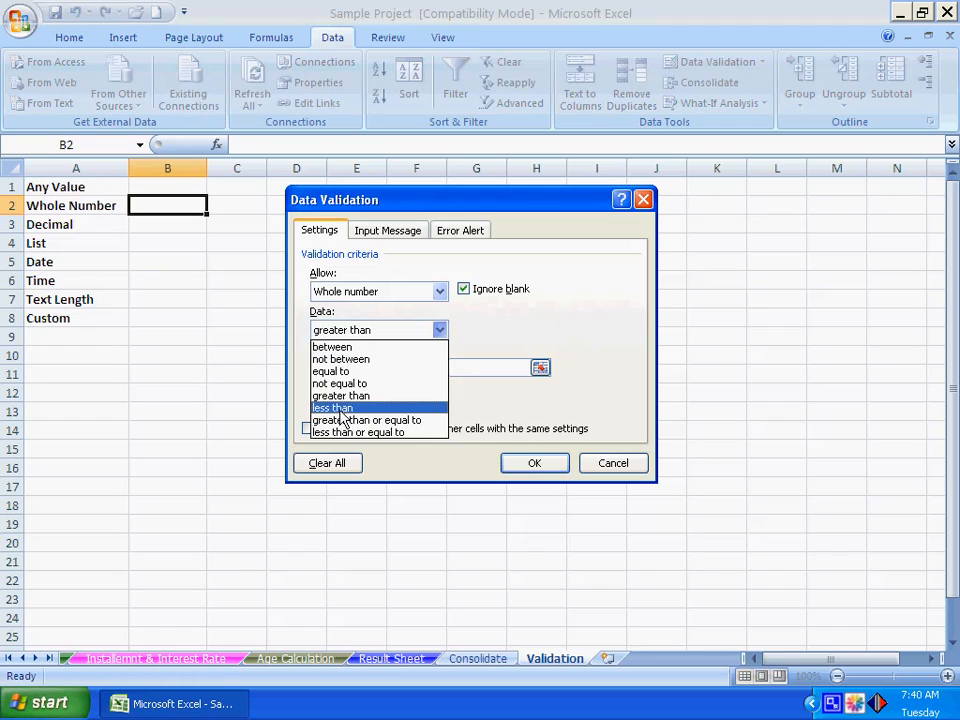
{"action": "left_click", "coordinate": [342, 410]}
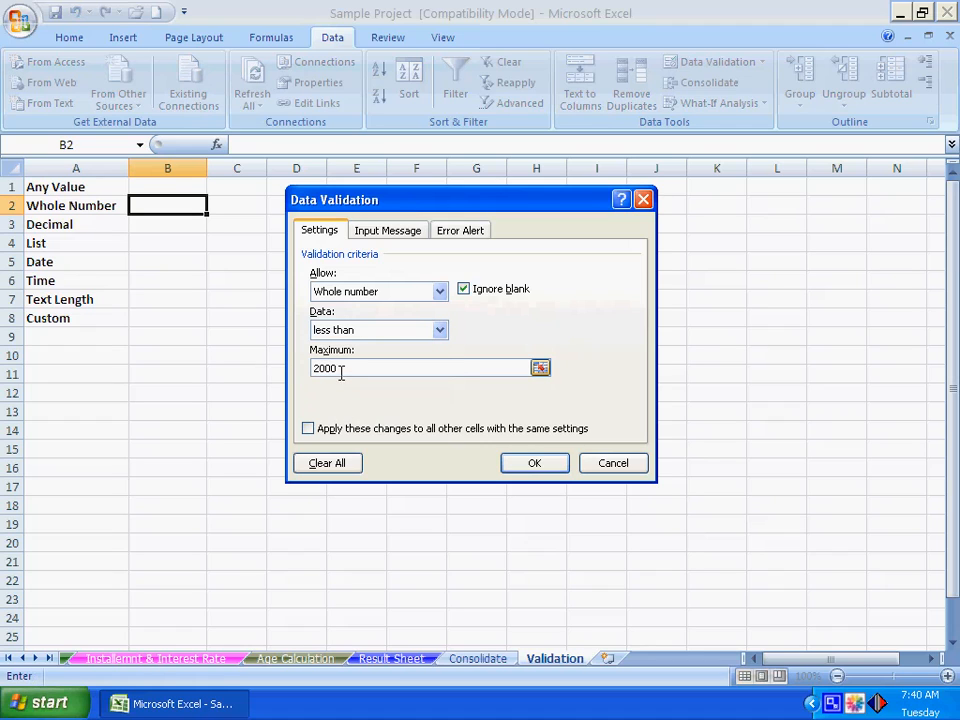
{"action": "left_click", "coordinate": [364, 330]}
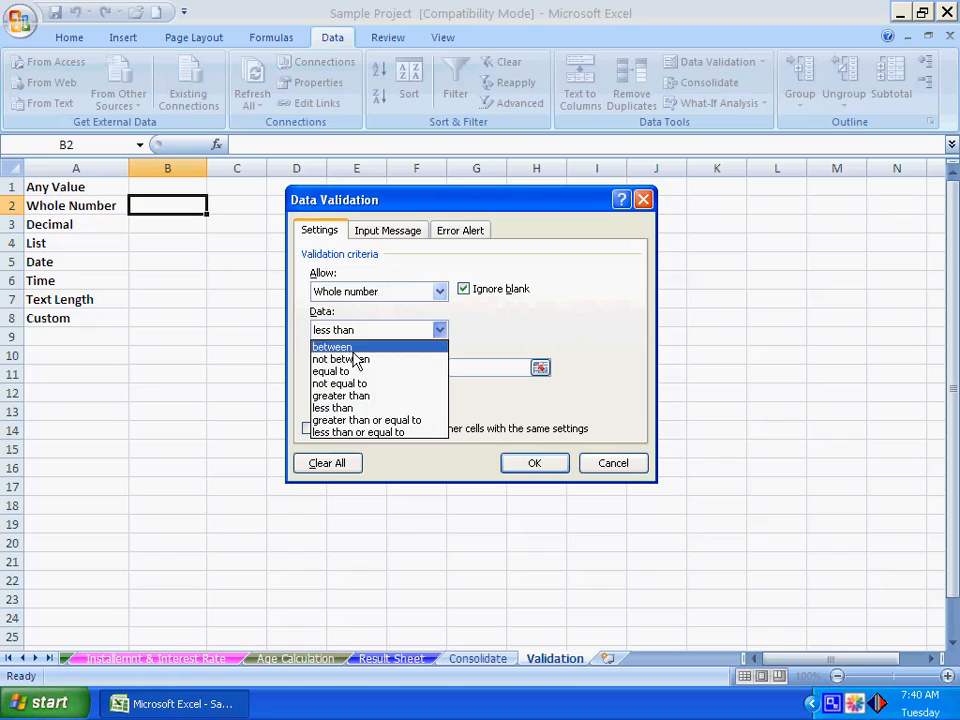
{"action": "left_click", "coordinate": [377, 422]}
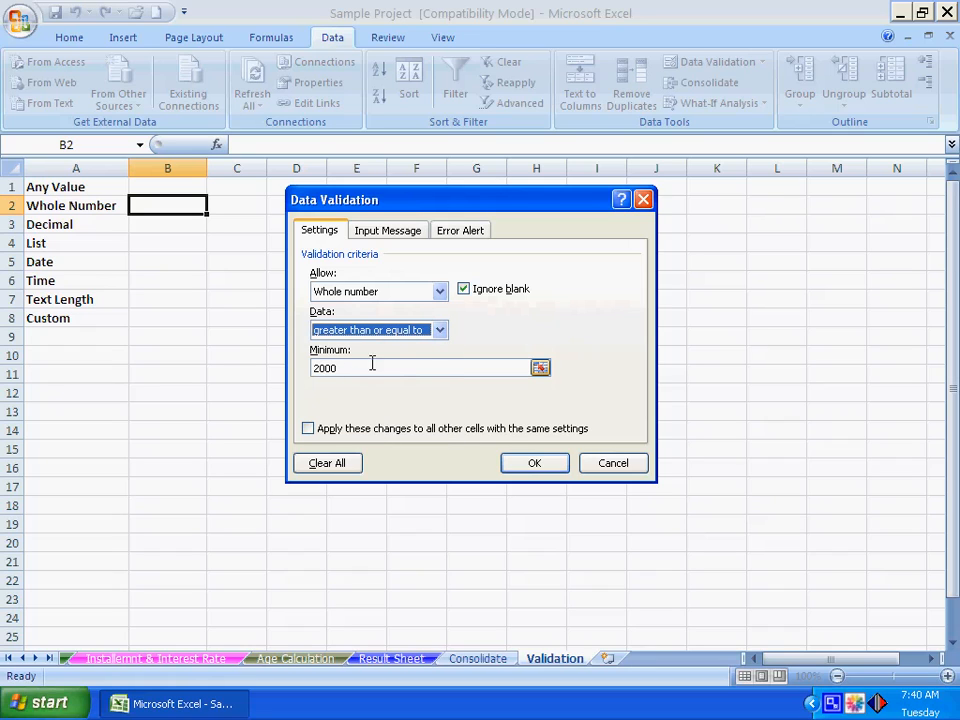
{"action": "left_click", "coordinate": [388, 332]}
{"action": "left_click", "coordinate": [372, 430]}
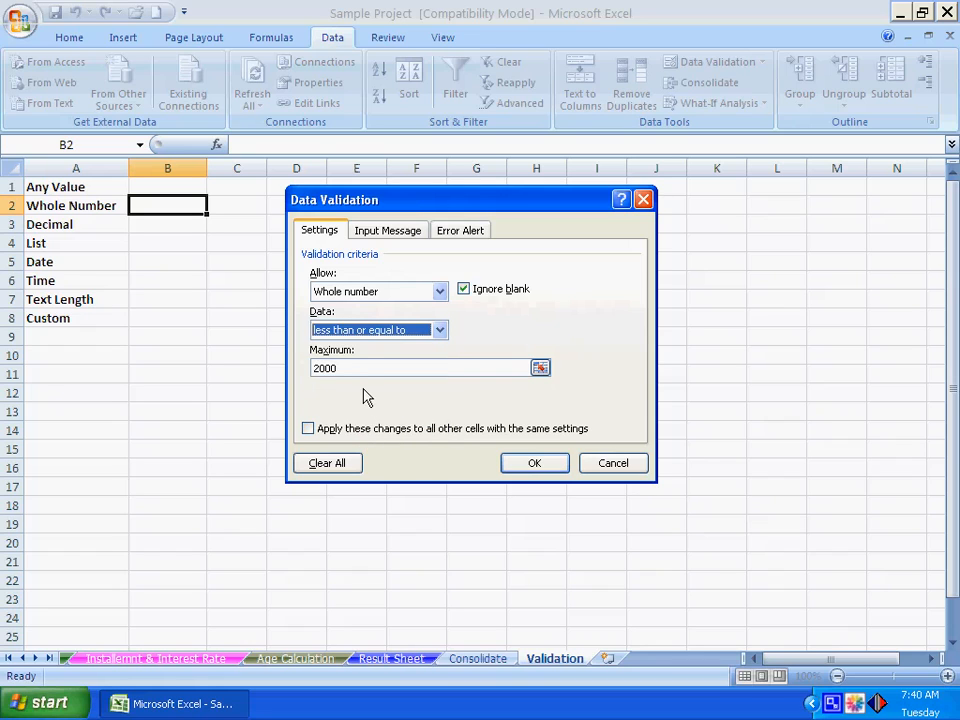
{"action": "left_click_drag", "start_coordinate": [351, 369], "coordinate": [304, 369]}
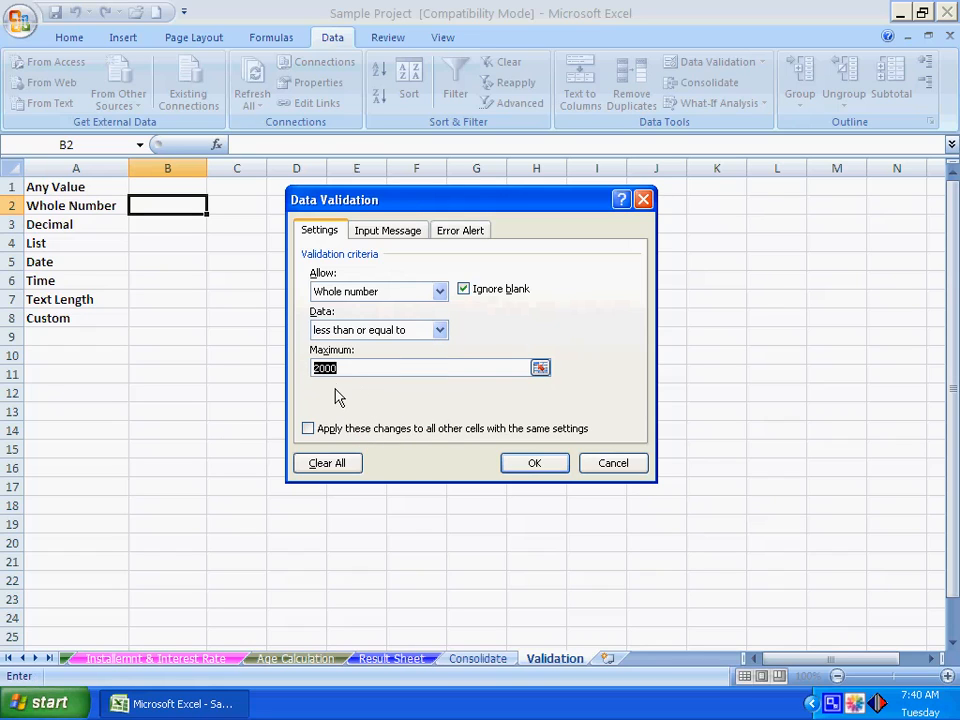
{"action": "left_click", "coordinate": [600, 472]}
Apply a Decimal validation to cell B3 using the between criterion with a minimum of 452 and an upper limit
{"action": "left_click", "coordinate": [176, 225]}
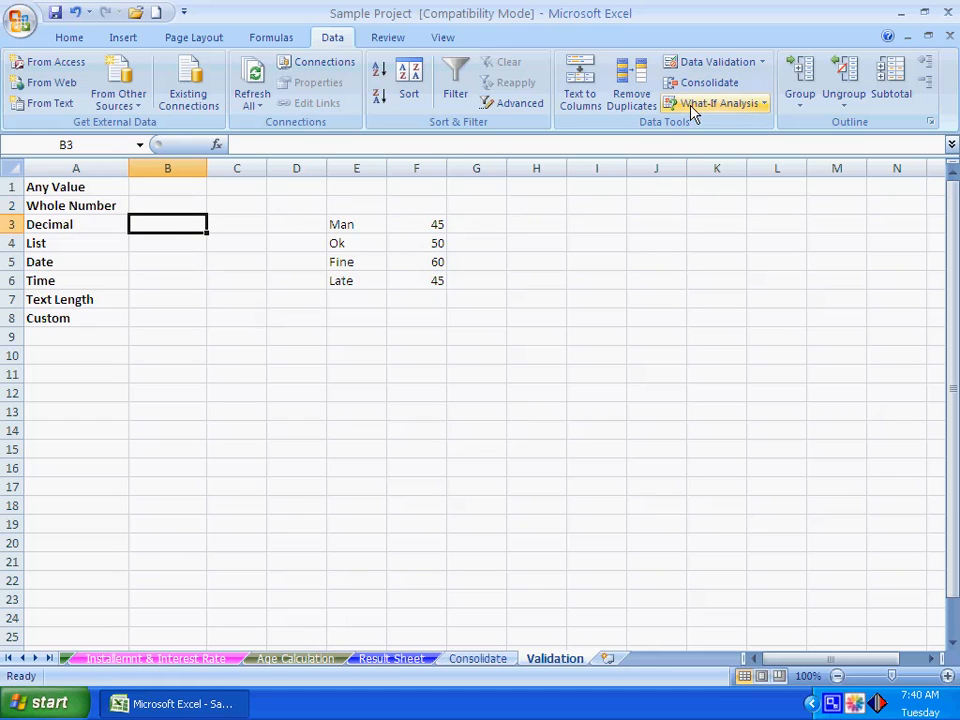
{"action": "left_click", "coordinate": [695, 62]}
{"action": "left_click", "coordinate": [371, 292]}
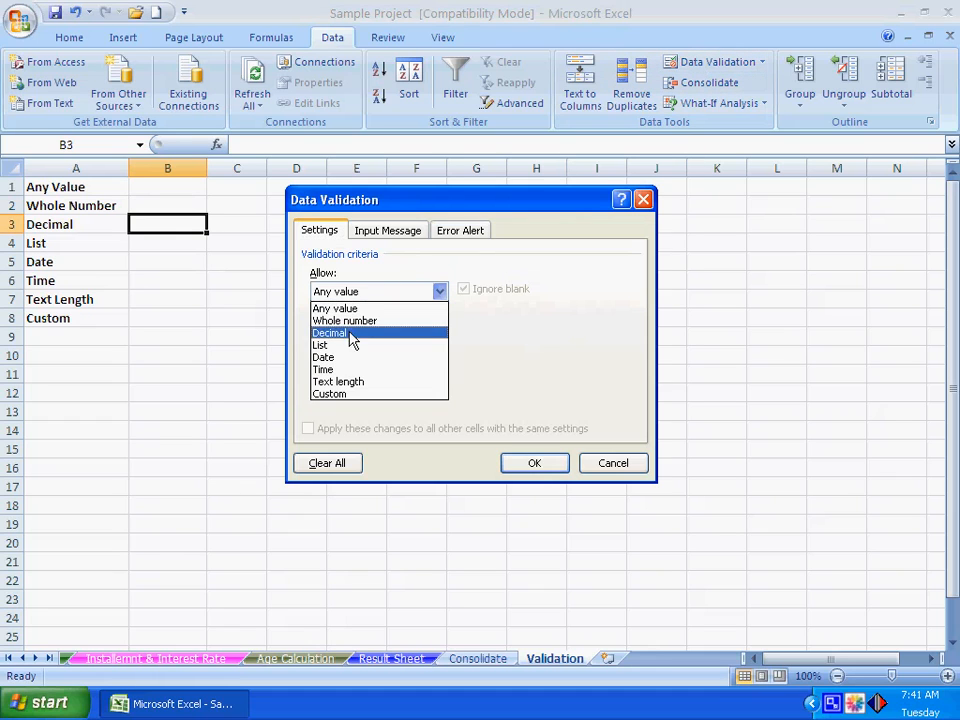
{"action": "left_click", "coordinate": [352, 334]}
{"action": "left_click", "coordinate": [342, 366]}
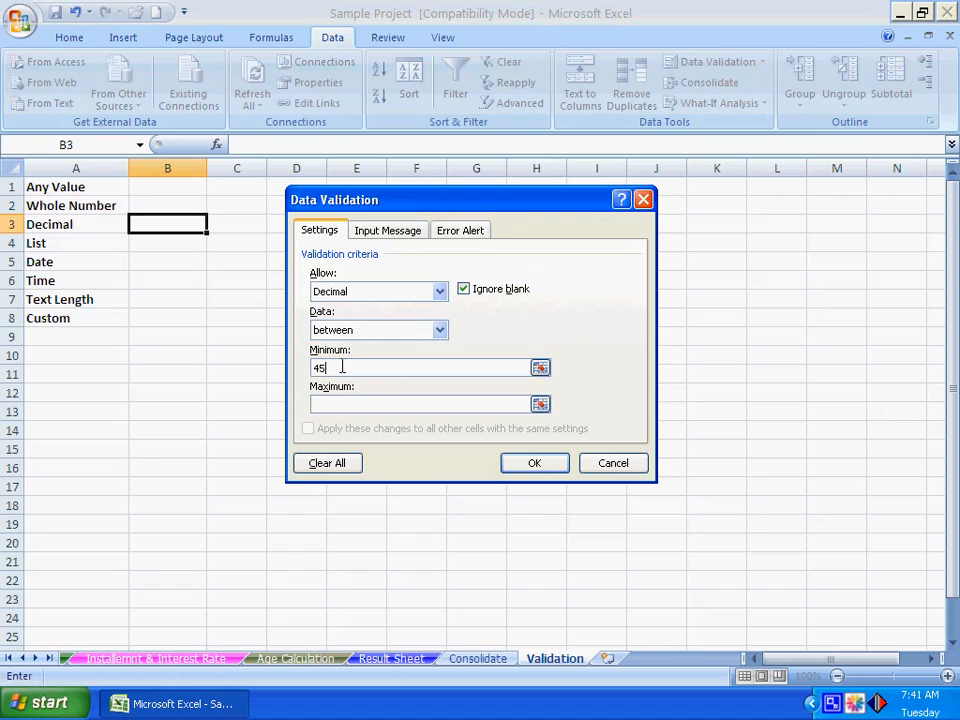
{"action": "left_click_drag", "start_coordinate": [341, 365], "coordinate": [280, 364]}
{"action": "left_click", "coordinate": [352, 335]}
{"action": "left_click", "coordinate": [352, 340]}
{"action": "left_click", "coordinate": [352, 295]}
{"action": "left_click", "coordinate": [340, 332]}
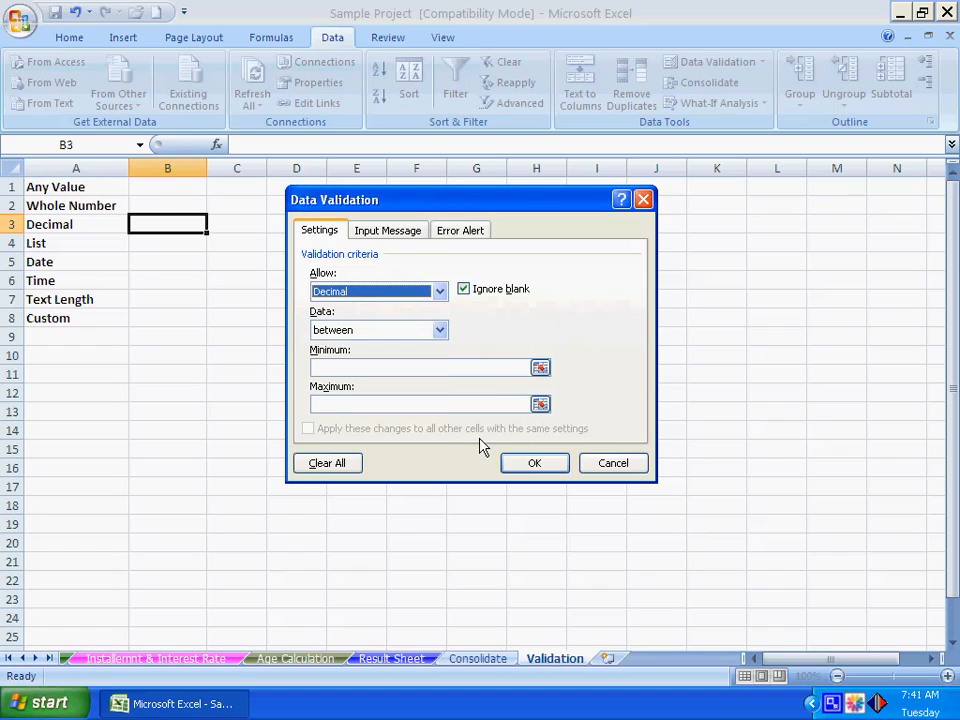
{"action": "left_click", "coordinate": [332, 364]}
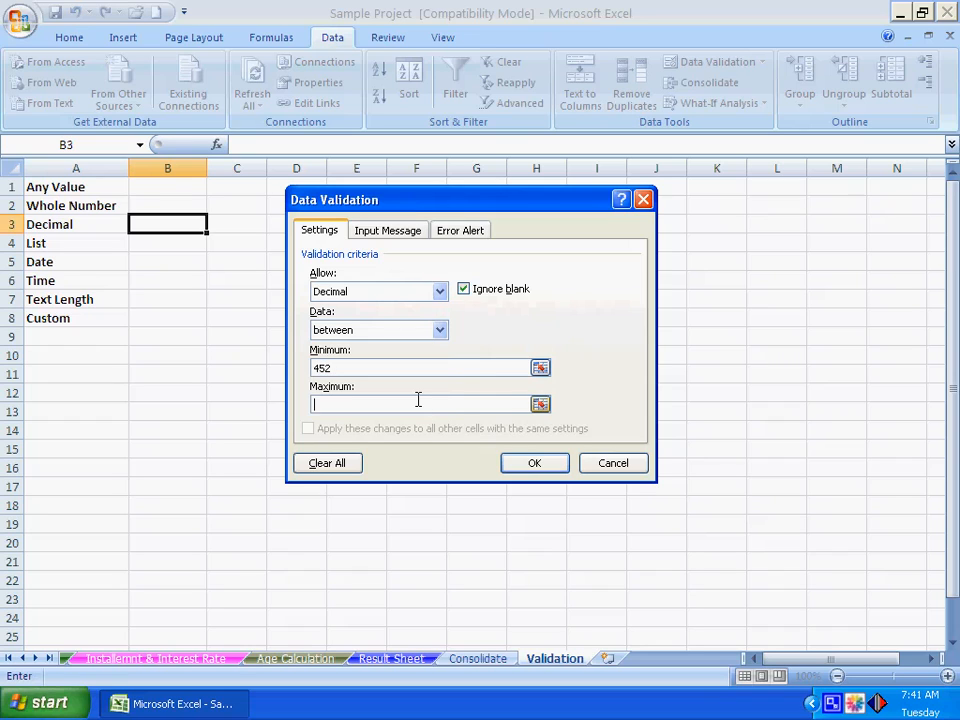
{"action": "left_click", "coordinate": [540, 462]}
Test B3's decimal rule with 455, clear the cell, and test it with 451, cancelling that entry
{"action": "type", "text": "455"}
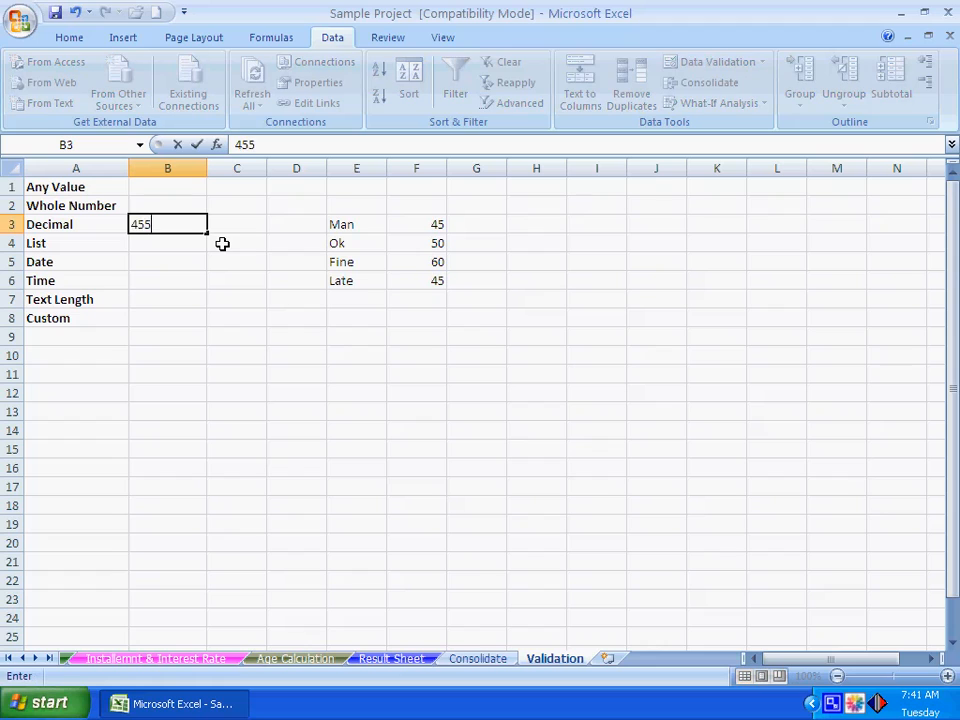
{"action": "key", "text": "Return"}
{"action": "key", "text": "Up"}
{"action": "key", "text": "Delete"}
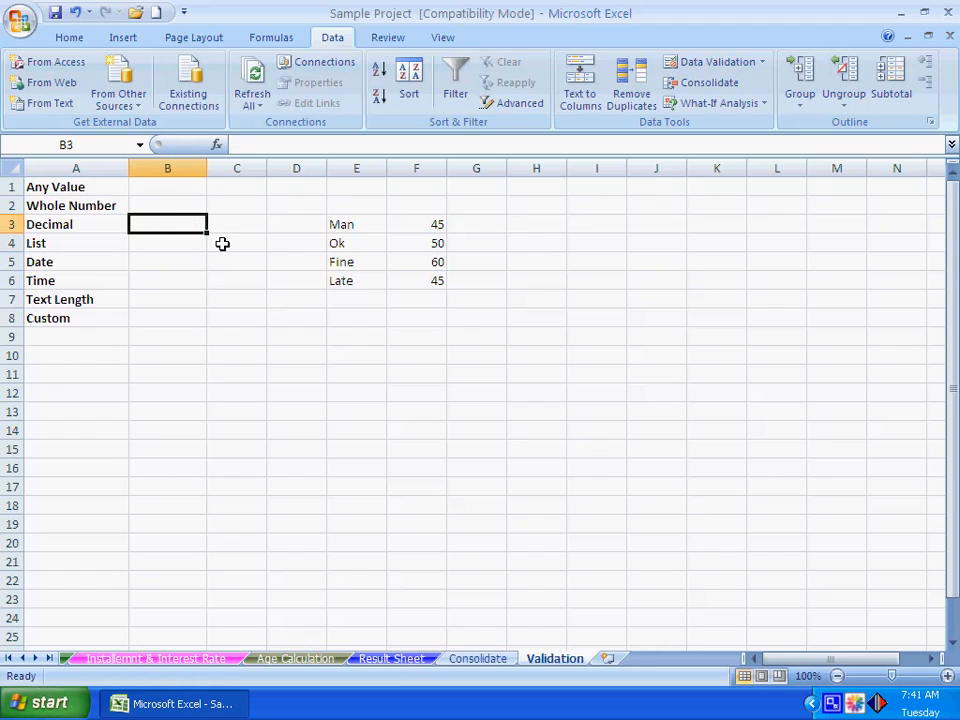
{"action": "type", "text": "451"}
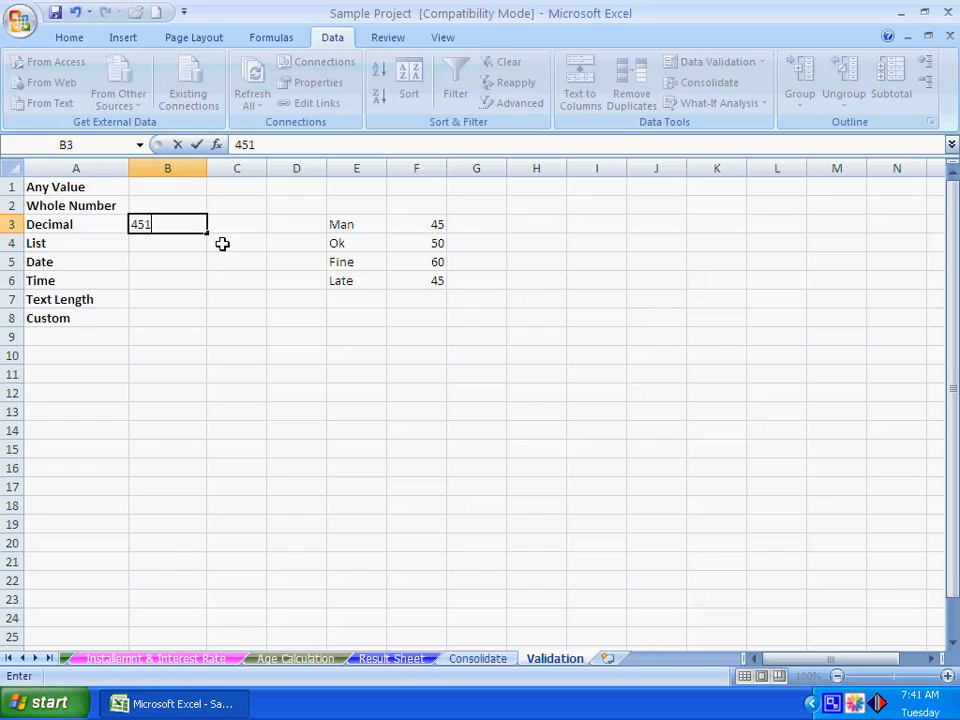
{"action": "key", "text": "Return"}
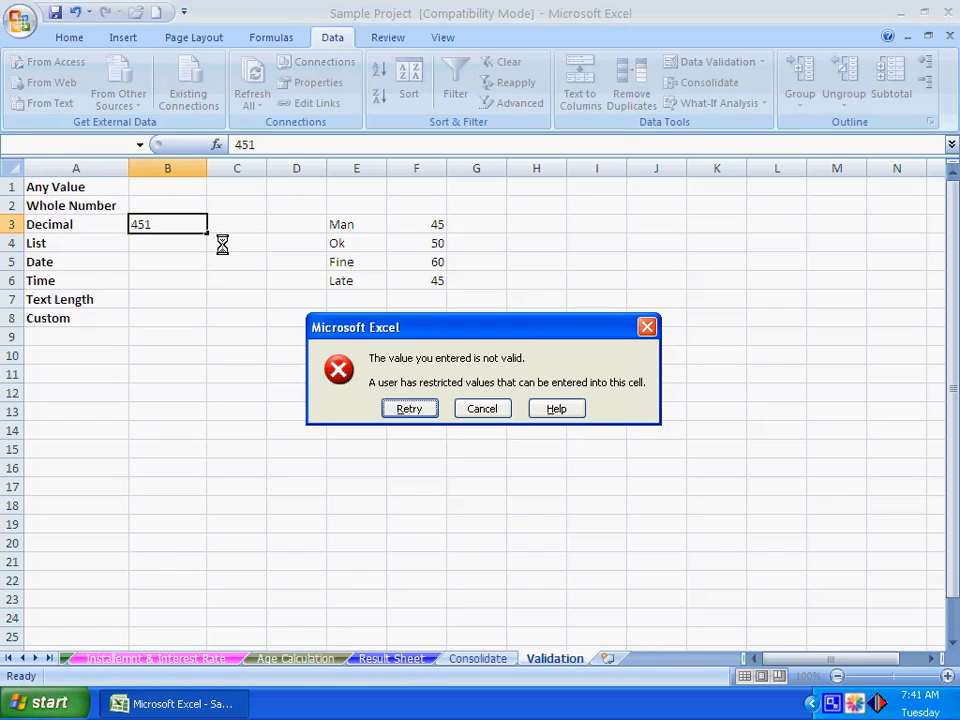
{"action": "key", "text": "Escape"}
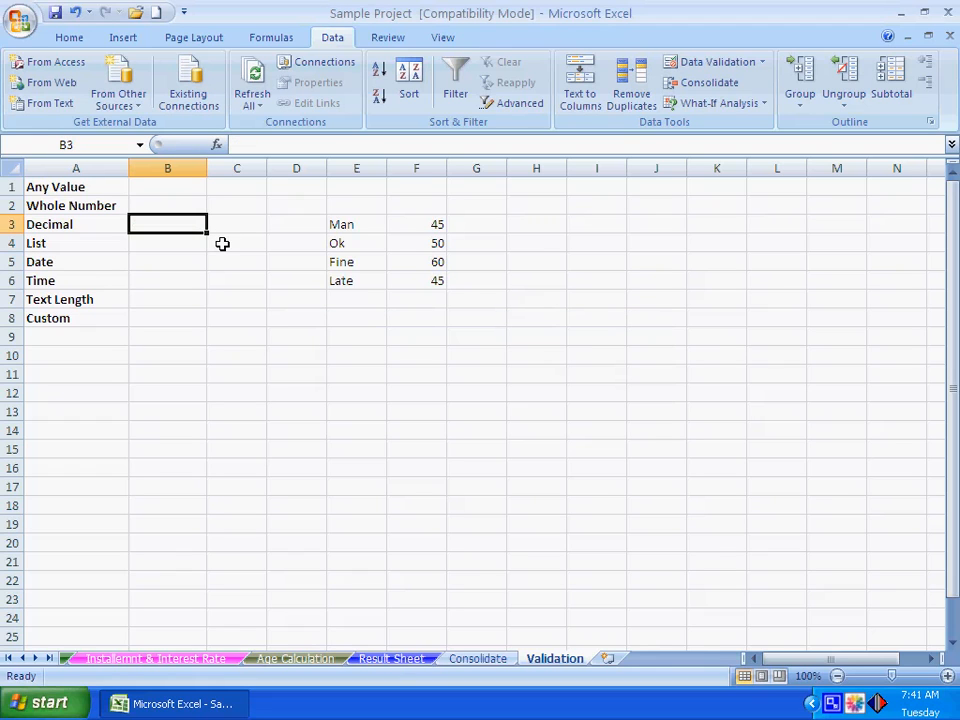
Test B3's decimal rule by entering 666 twice, undoing the first attempt and cancelling the second
{"action": "type", "text": "666"}
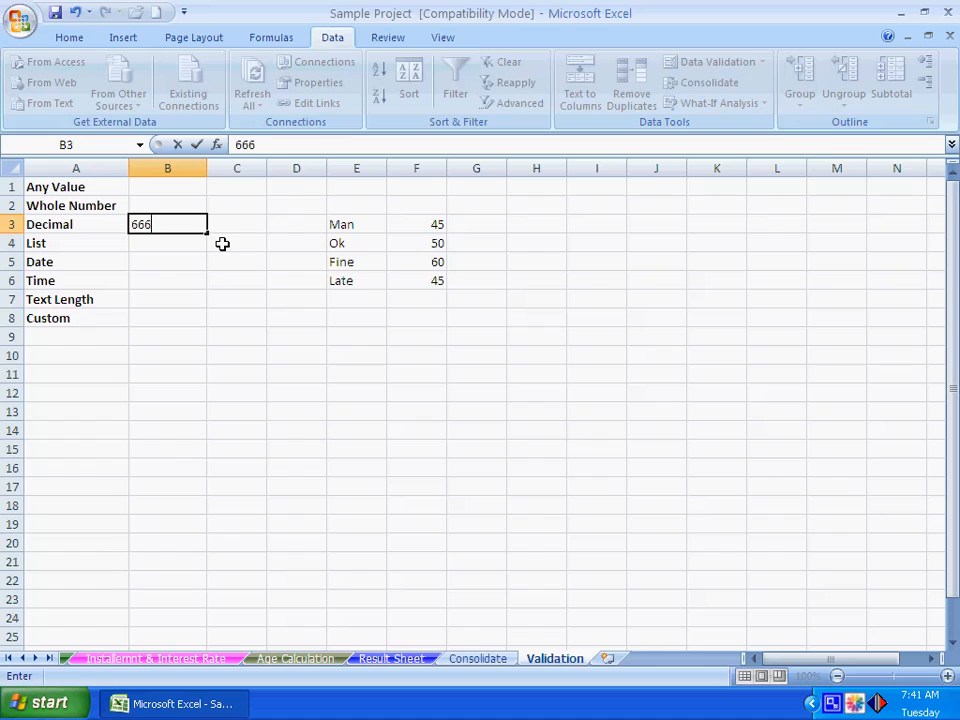
{"action": "key", "text": "Return"}
{"action": "key", "text": "ctrl+z"}
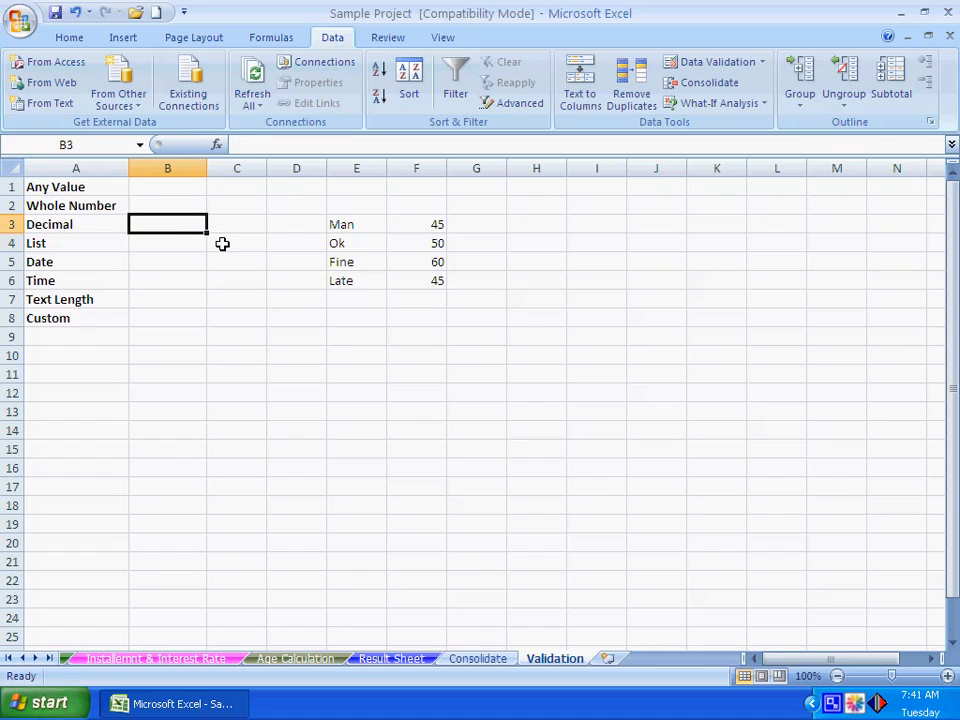
{"action": "type", "text": "666"}
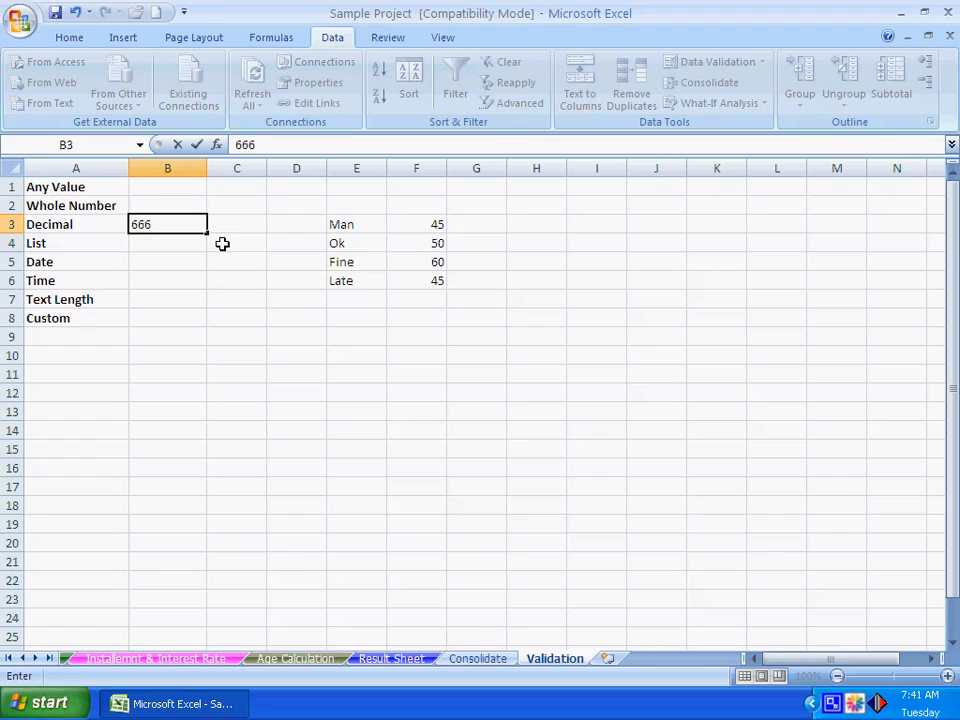
{"action": "key", "text": "Return"}
{"action": "key", "text": "Escape"}
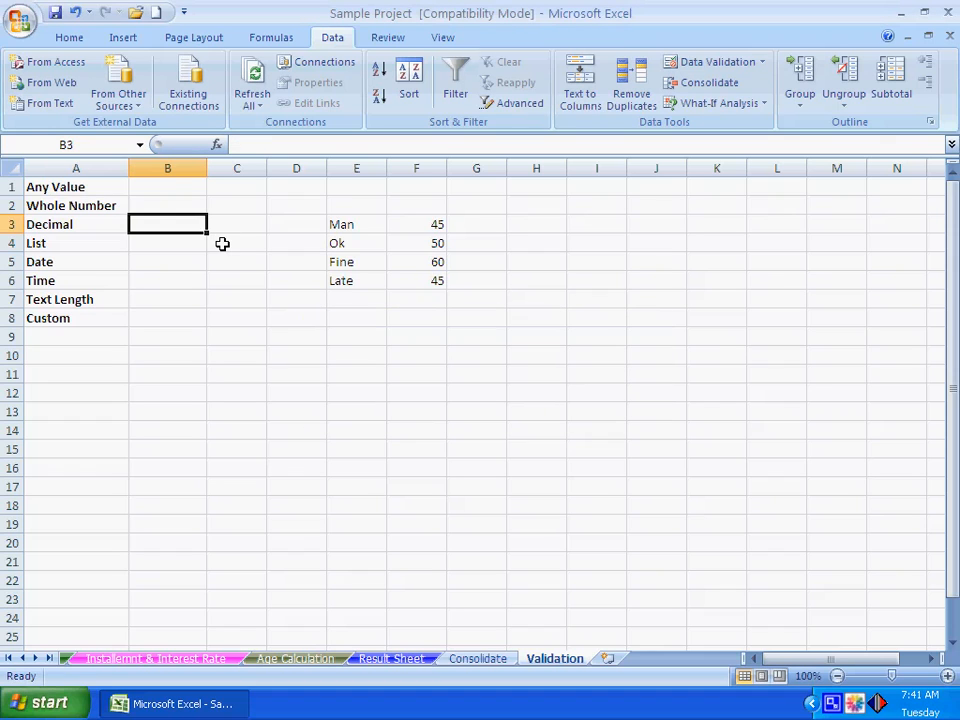
{"action": "key", "text": "Return"}
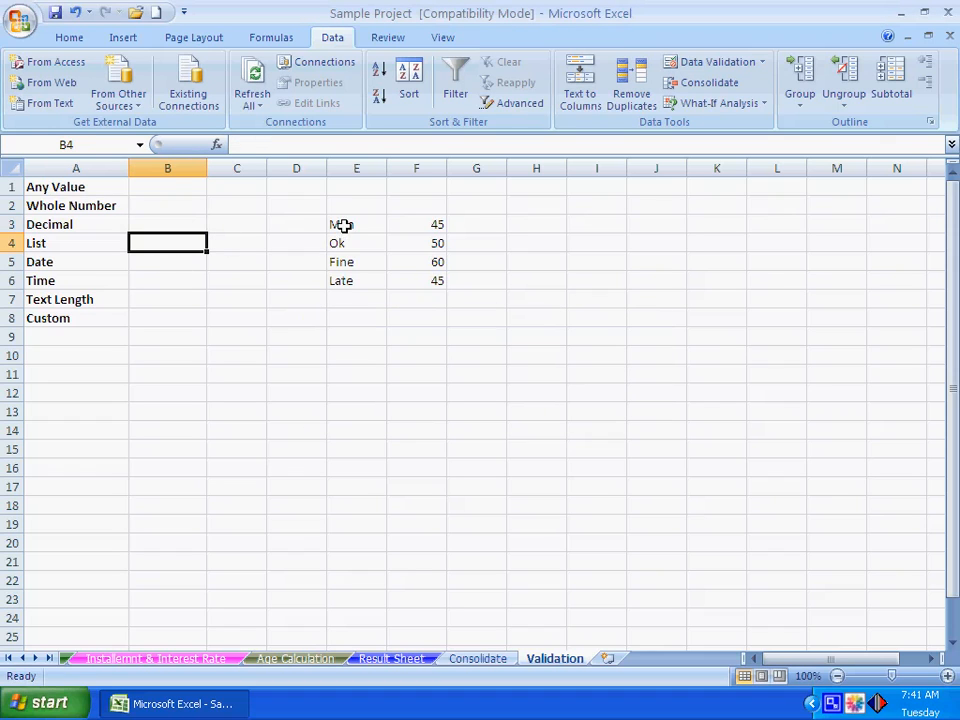
Move the numbers from F3:F6 to E7:E10, directly below the words in column E, and center them
{"action": "left_click_drag", "start_coordinate": [343, 223], "coordinate": [343, 279]}
{"action": "left_click_drag", "start_coordinate": [431, 229], "coordinate": [431, 281]}
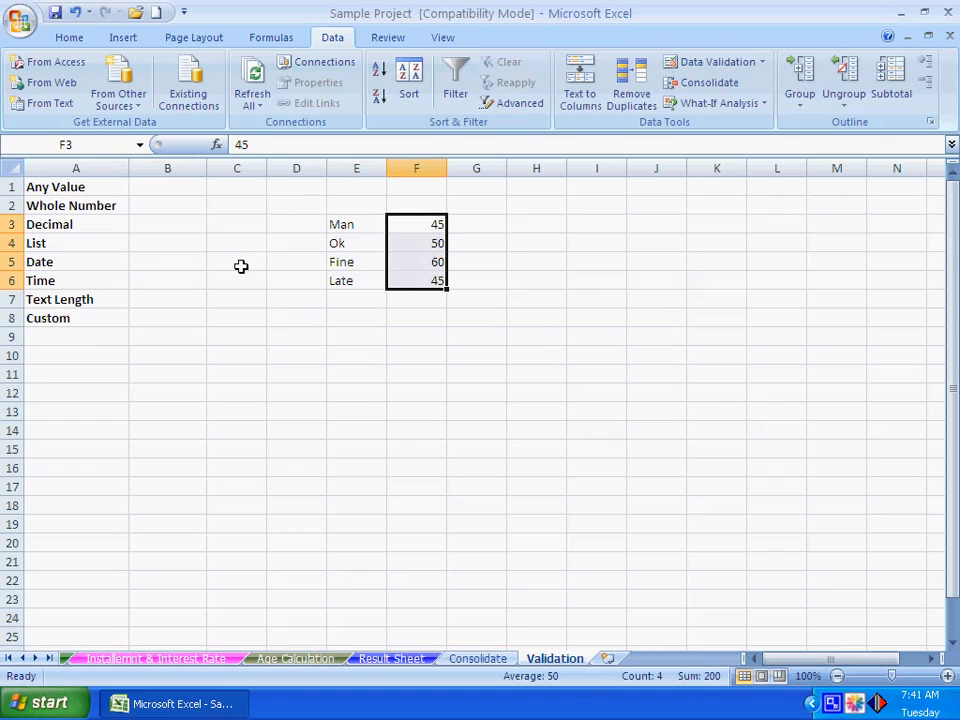
{"action": "left_click", "coordinate": [165, 221]}
{"action": "left_click_drag", "start_coordinate": [407, 225], "coordinate": [358, 357]}
{"action": "left_click", "coordinate": [421, 357]}
{"action": "left_click_drag", "start_coordinate": [373, 305], "coordinate": [362, 352]}
{"action": "left_click", "coordinate": [66, 38]}
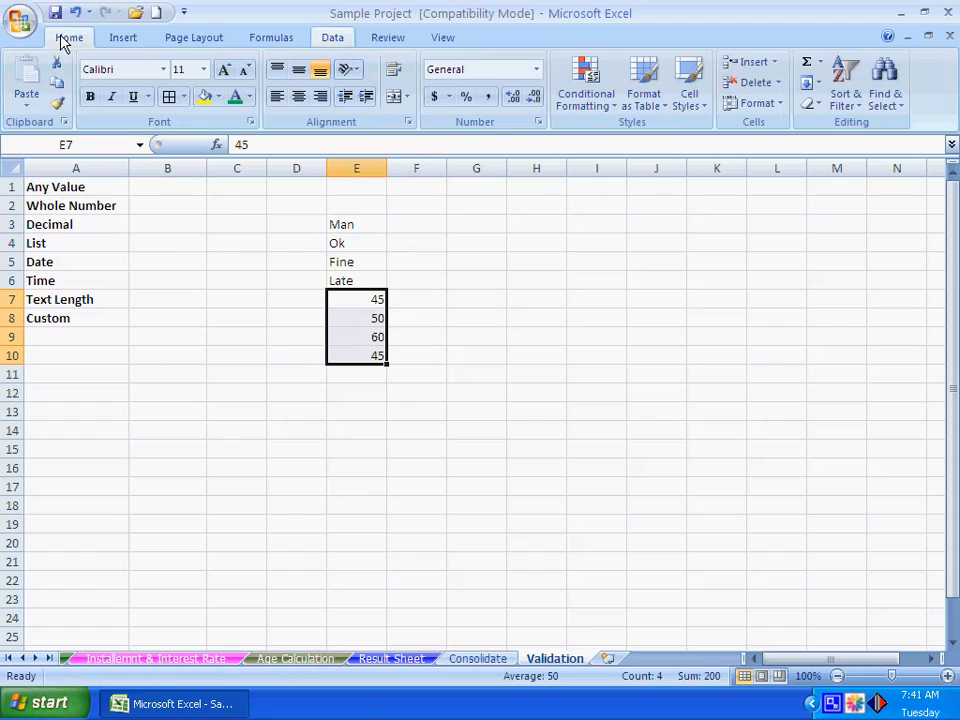
{"action": "left_click", "coordinate": [299, 96]}
{"action": "left_click", "coordinate": [410, 340]}
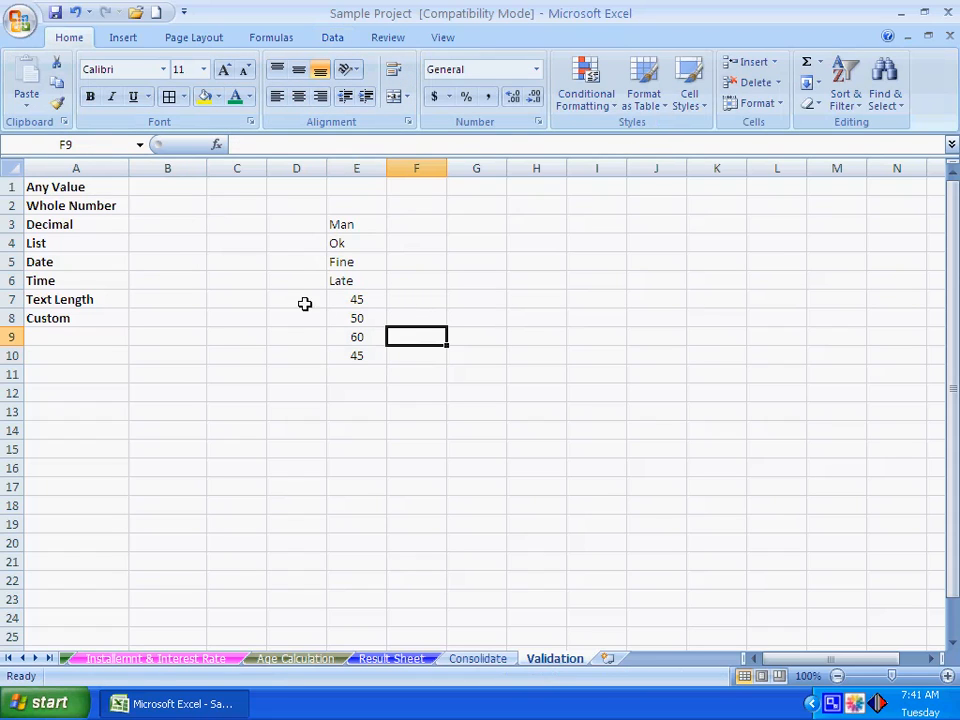
Apply a List validation to cell B4 with the range E3:E10 as its source
{"action": "left_click", "coordinate": [160, 244]}
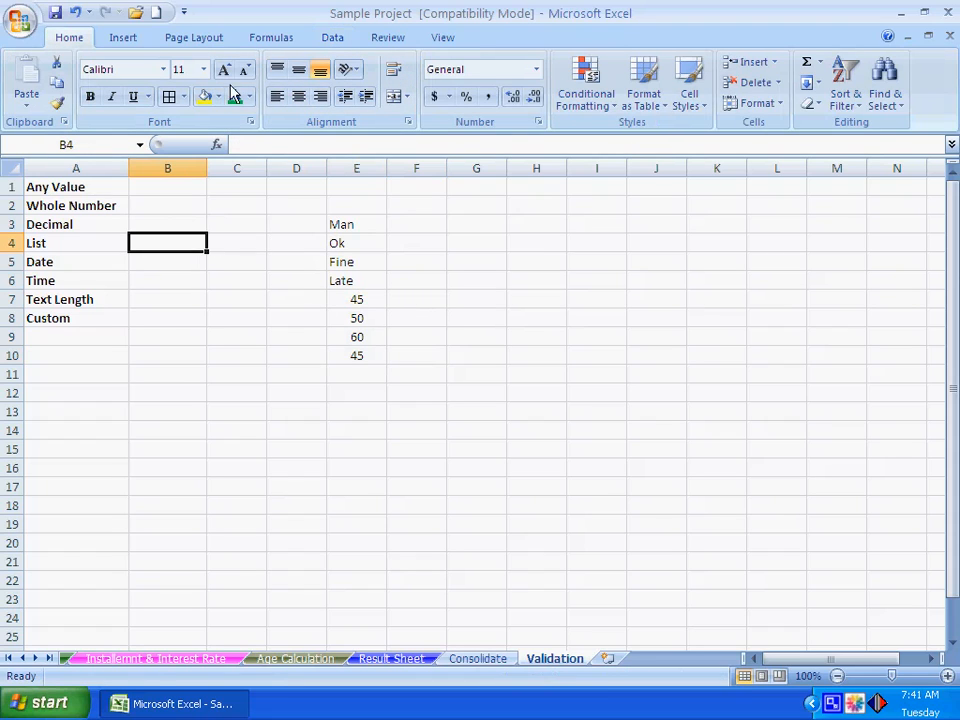
{"action": "left_click", "coordinate": [332, 37]}
{"action": "left_click", "coordinate": [710, 62]}
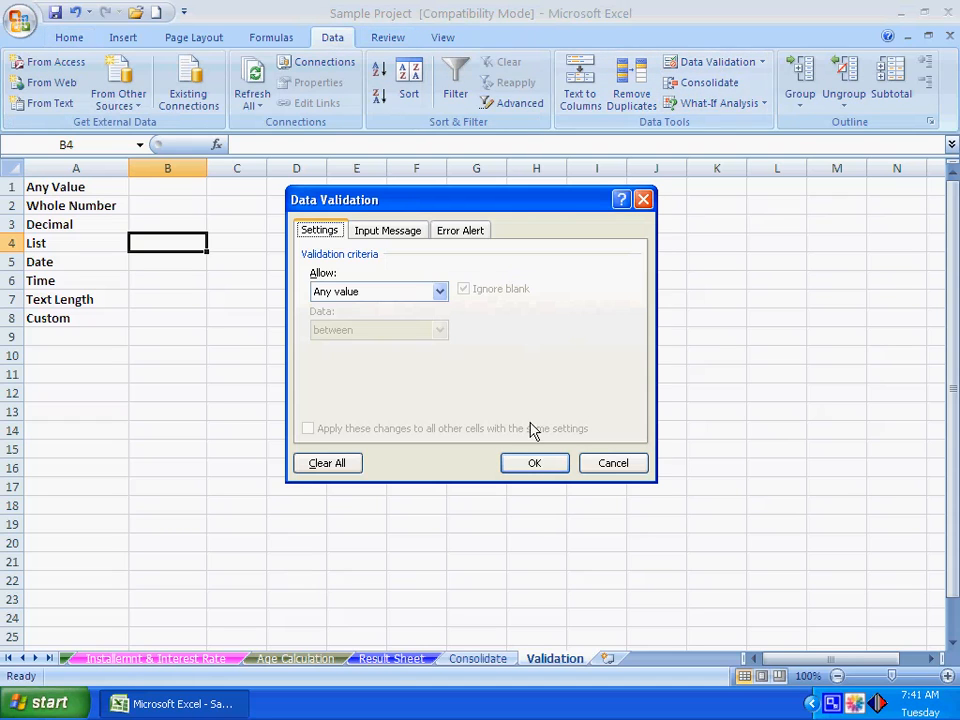
{"action": "left_click", "coordinate": [343, 294]}
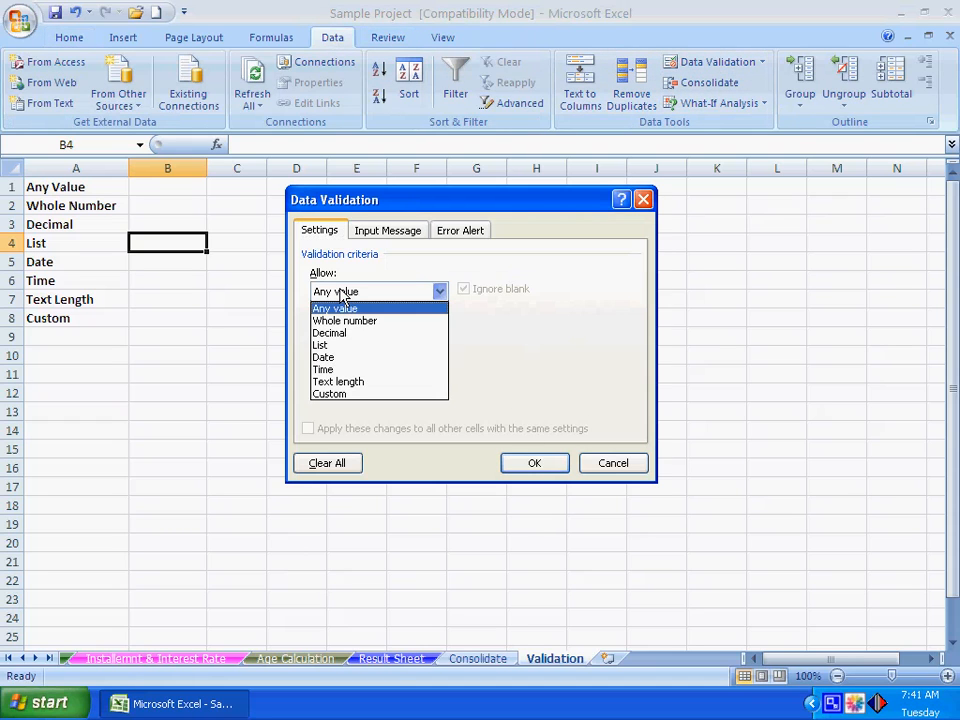
{"action": "left_click", "coordinate": [322, 345]}
{"action": "left_click_drag", "start_coordinate": [411, 200], "coordinate": [596, 233]}
{"action": "left_click", "coordinate": [561, 388]}
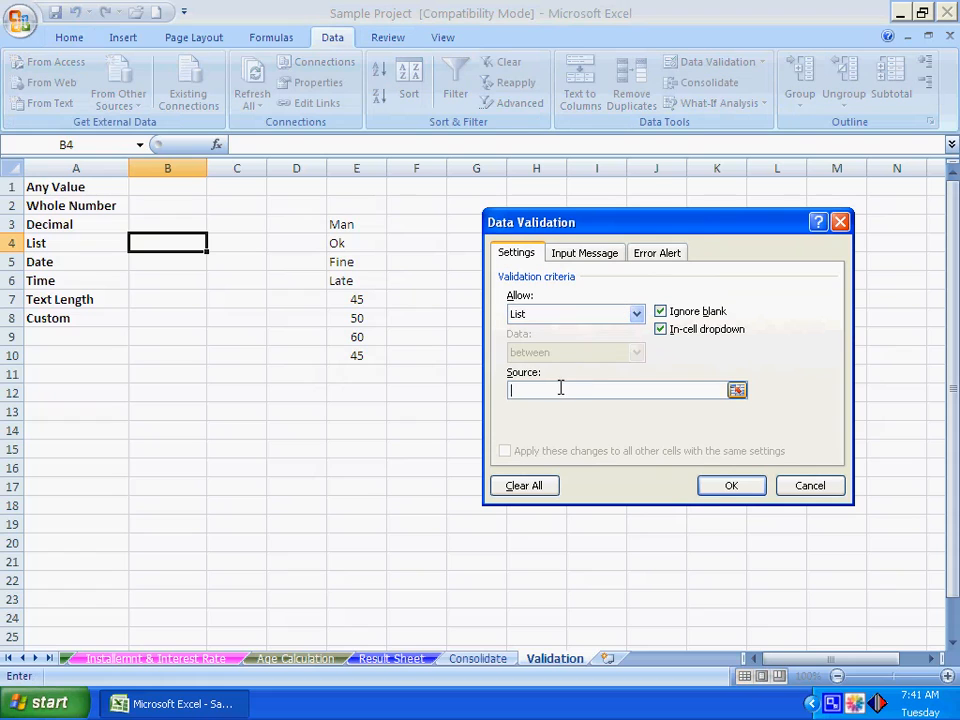
{"action": "left_click_drag", "start_coordinate": [349, 227], "coordinate": [345, 362]}
{"action": "left_click", "coordinate": [733, 486]}
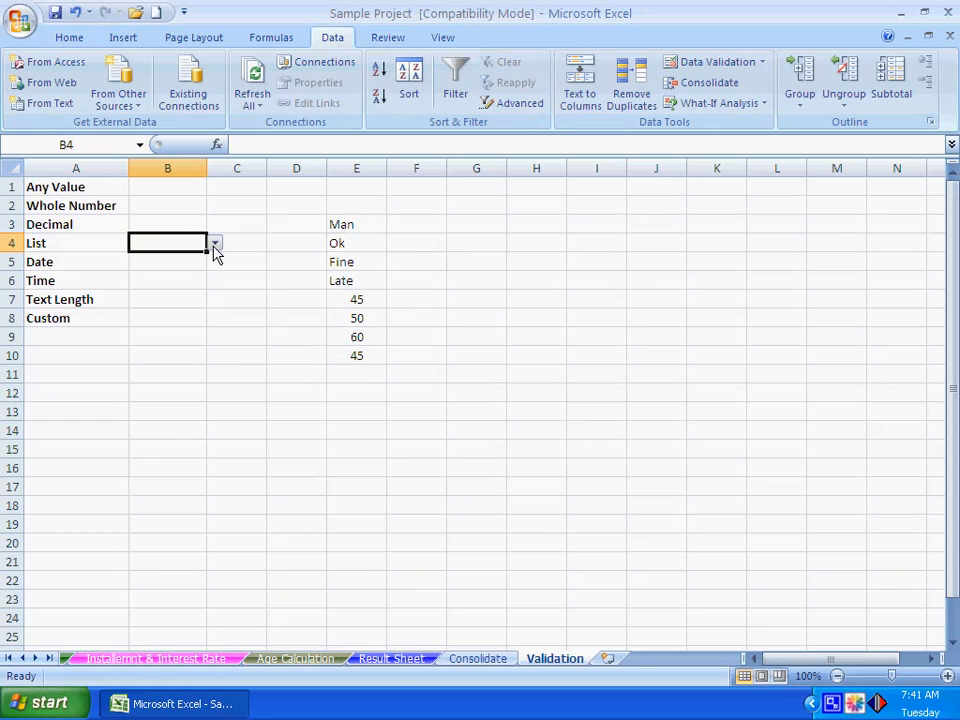
Test B4's in-cell list by choosing Man, the first 45, and finally the last 45
{"action": "left_click", "coordinate": [214, 245]}
{"action": "left_click", "coordinate": [180, 262]}
{"action": "left_click", "coordinate": [214, 243]}
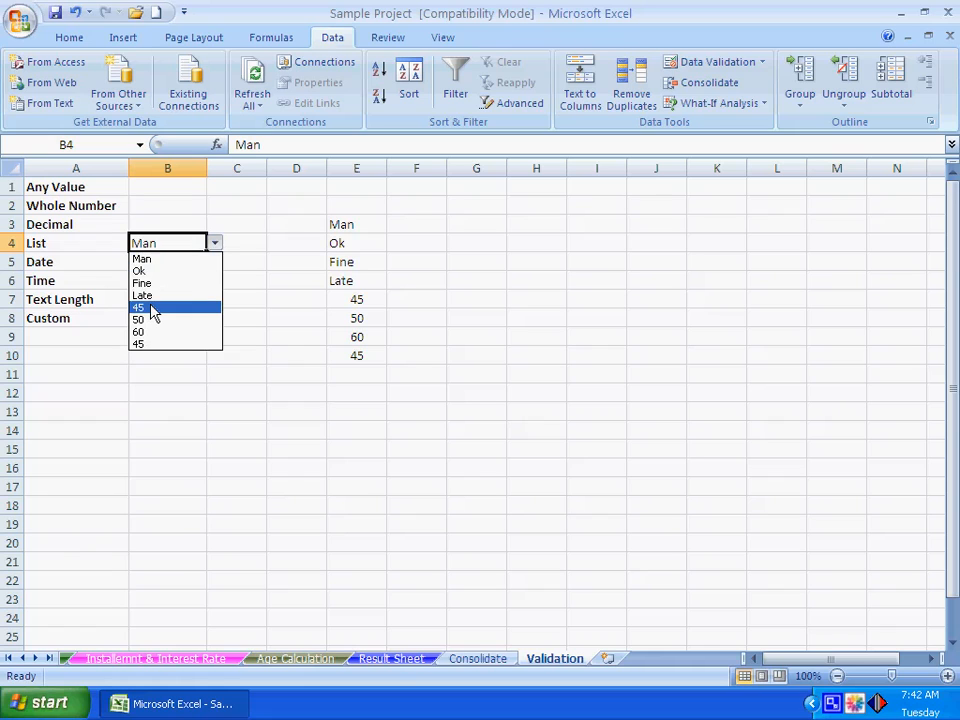
{"action": "left_click", "coordinate": [154, 308]}
{"action": "left_click", "coordinate": [215, 244]}
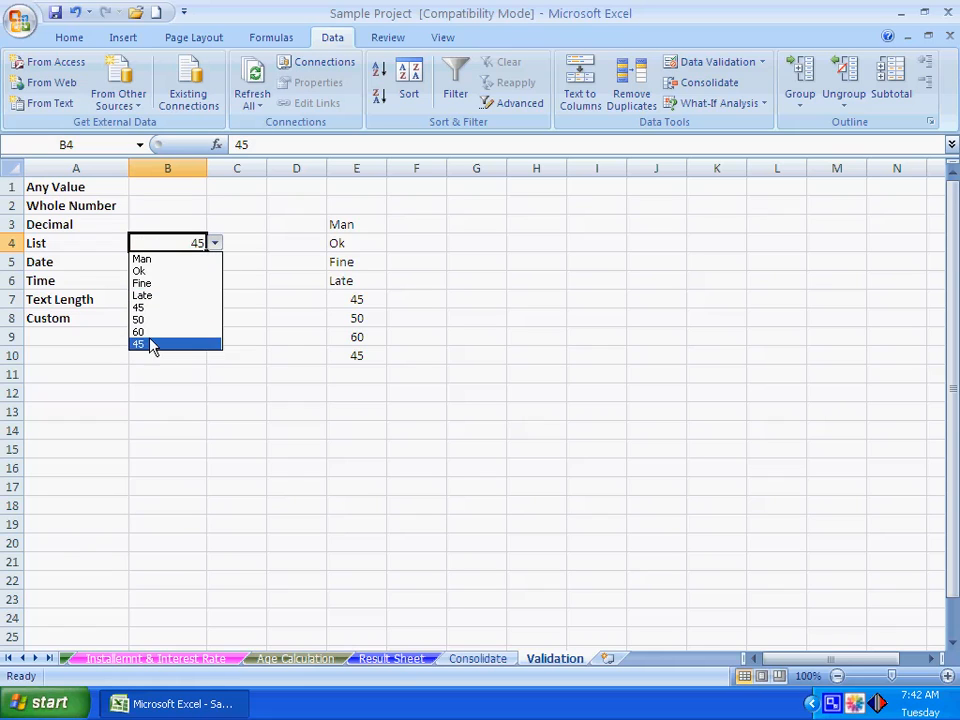
{"action": "left_click", "coordinate": [152, 344]}
Test B4's list rule by entering 1 and me, values outside the source list, cancelling each entry
{"action": "type", "text": "1"}
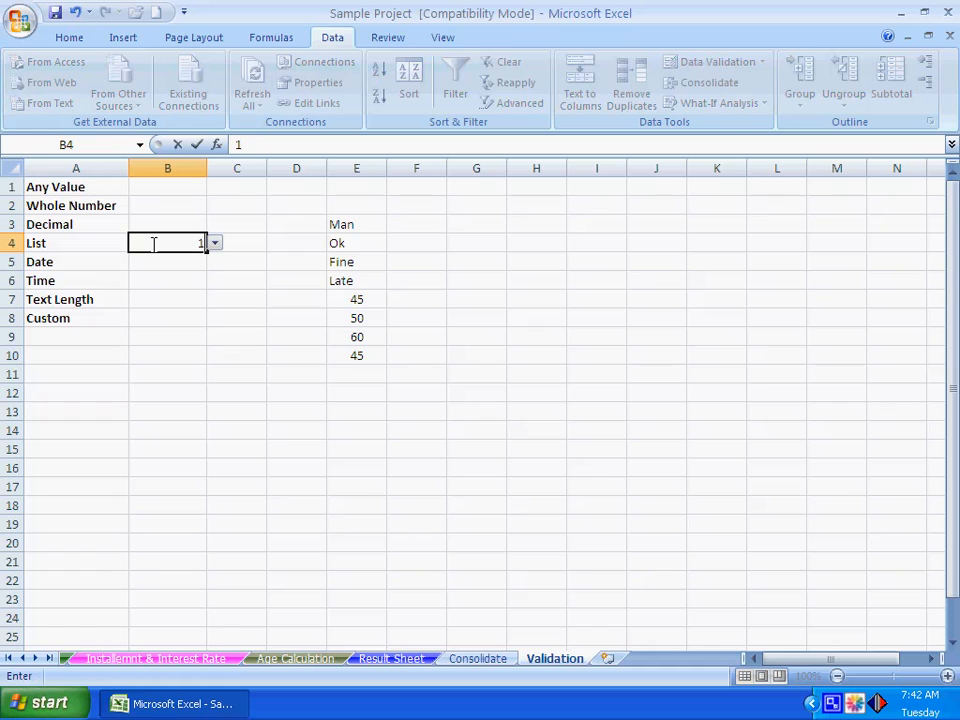
{"action": "key", "text": "Return"}
{"action": "key", "text": "Tab"}
{"action": "key", "text": "Return"}
{"action": "type", "text": "me"}
{"action": "key", "text": "Return"}
{"action": "key", "text": "Tab"}
{"action": "key", "text": "Return"}
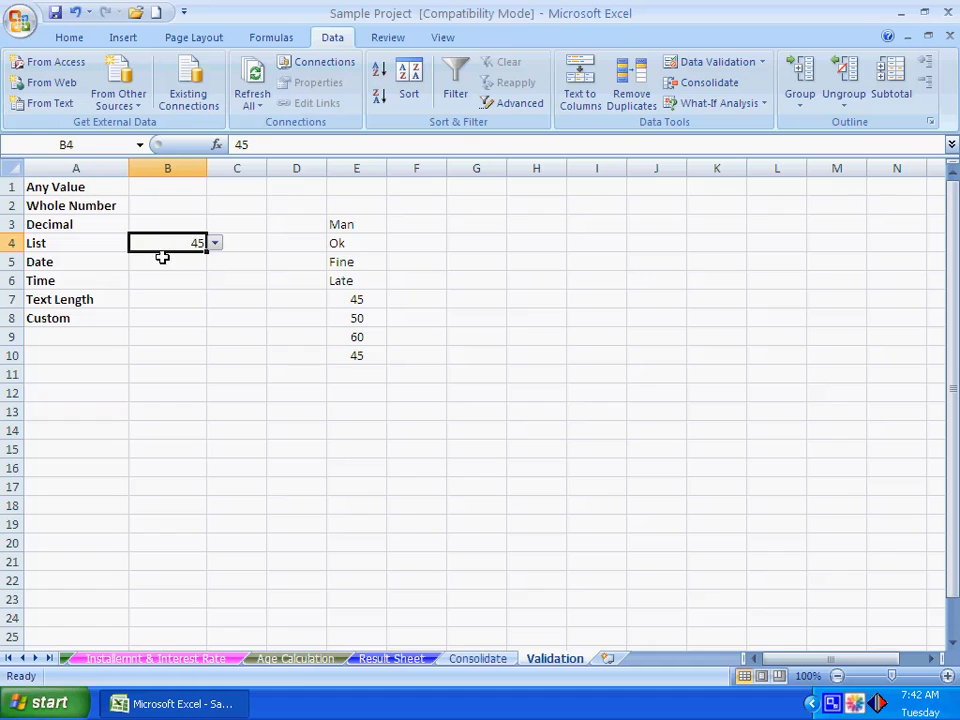
Set up a Date validation for cell B5 using the between criterion from 05/19/2010 to 06/19/2012
{"action": "left_click", "coordinate": [162, 257]}
{"action": "left_click", "coordinate": [705, 62]}
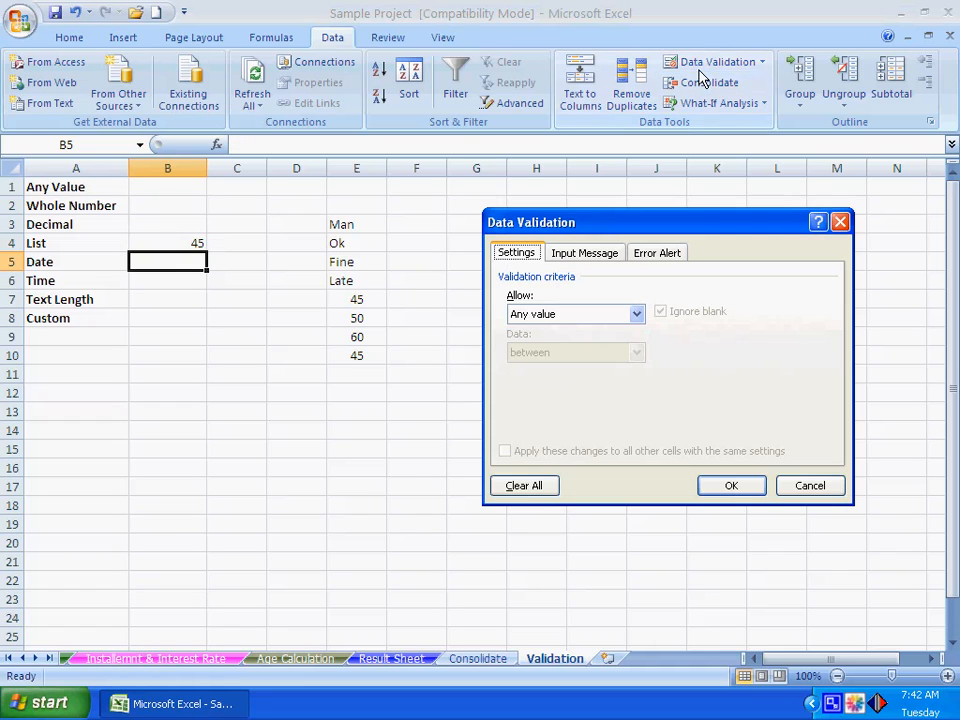
{"action": "left_click", "coordinate": [560, 315]}
{"action": "left_click", "coordinate": [545, 380]}
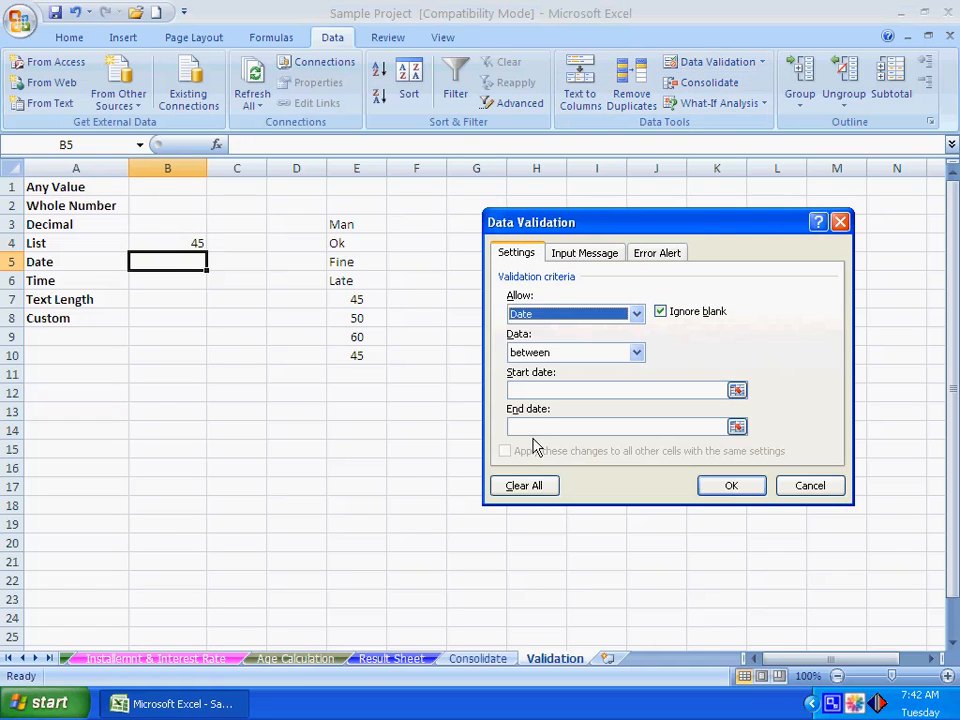
{"action": "left_click", "coordinate": [534, 388]}
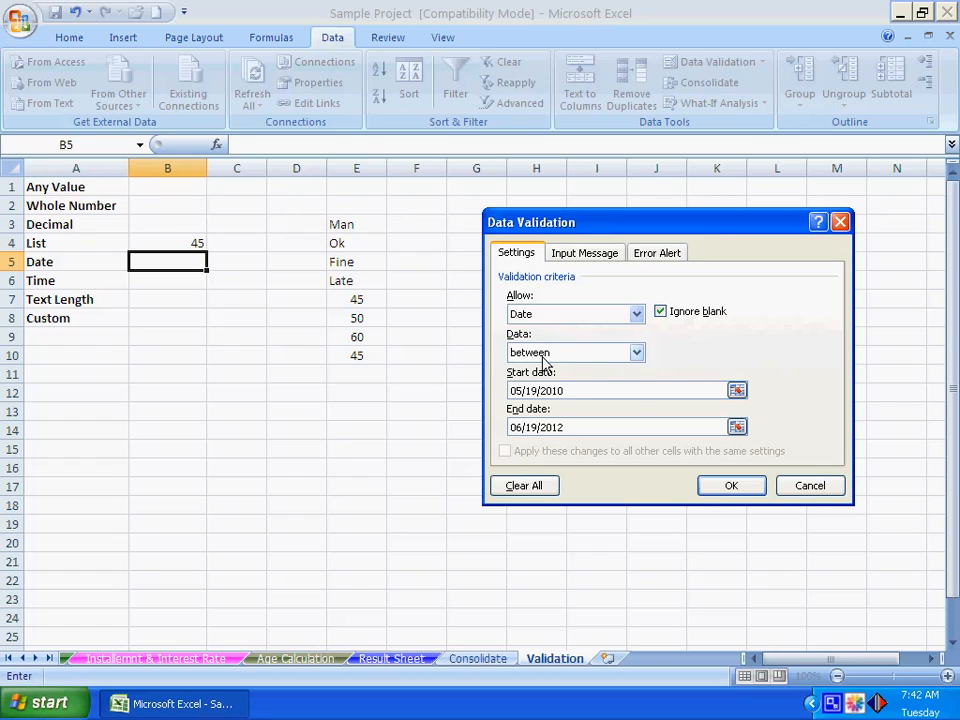
Try the not between, equal to, and not equal to date criteria for B5, and discard the validation settings
{"action": "left_click", "coordinate": [545, 355]}
{"action": "left_click", "coordinate": [553, 381]}
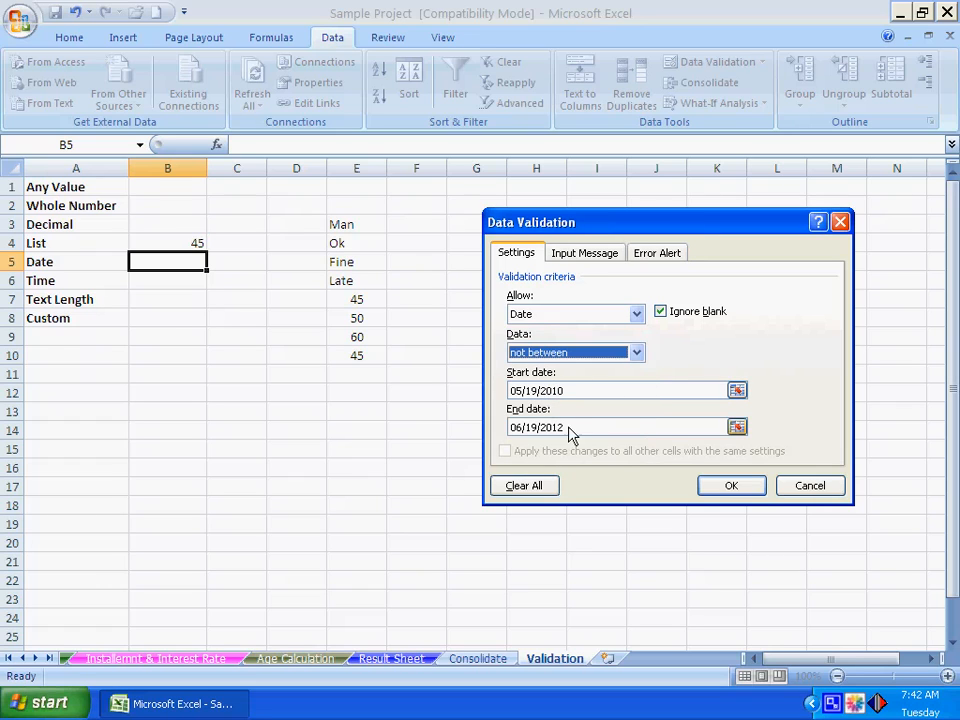
{"action": "left_click", "coordinate": [581, 355]}
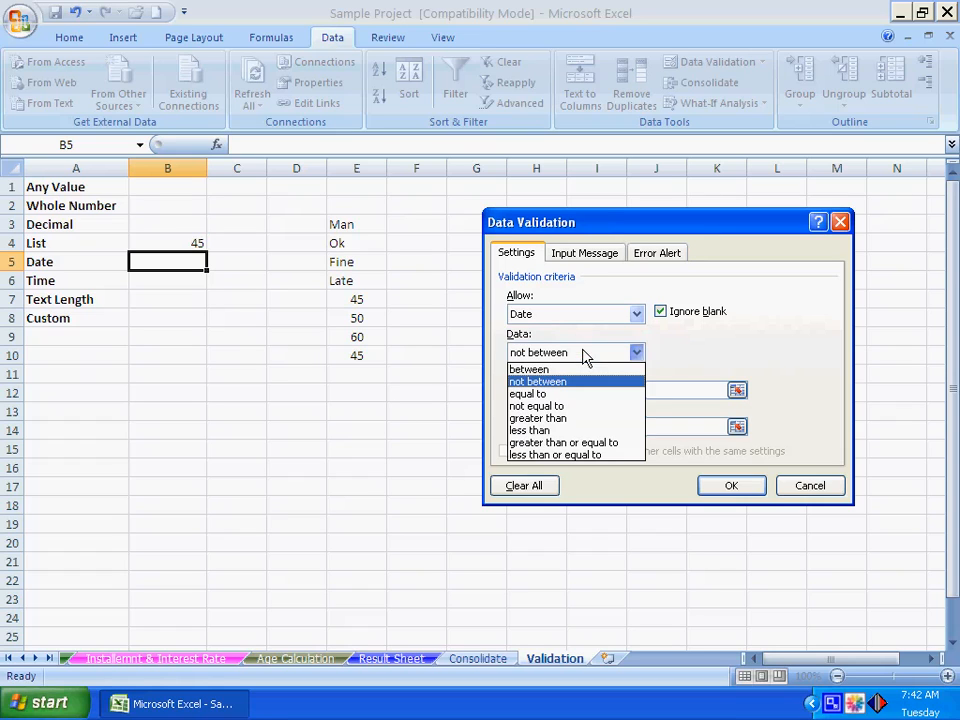
{"action": "left_click", "coordinate": [549, 395]}
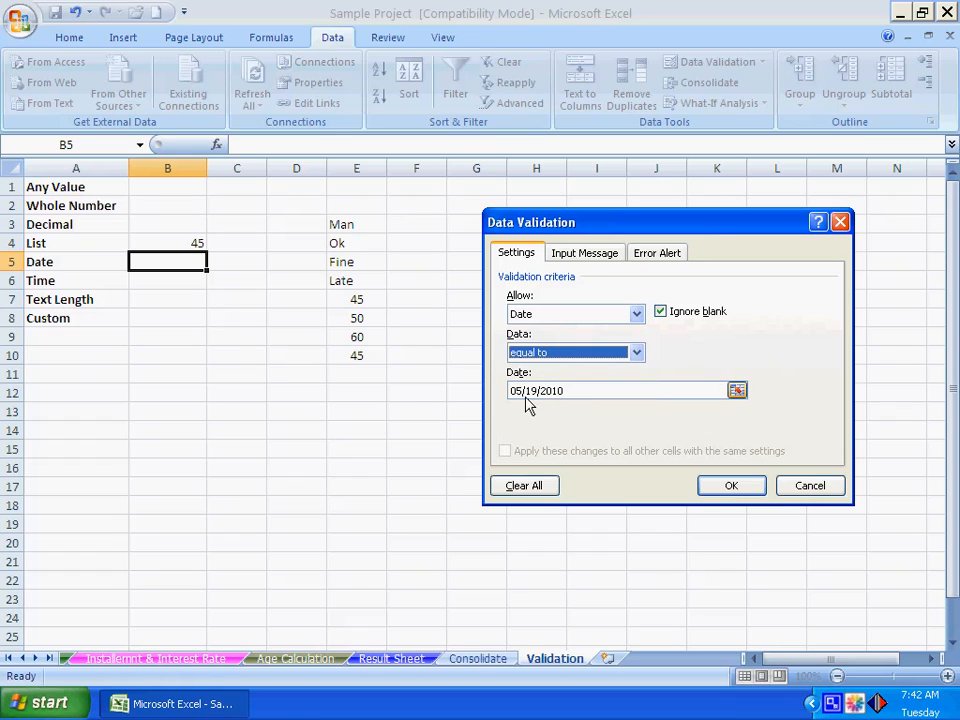
{"action": "left_click", "coordinate": [559, 356]}
{"action": "left_click", "coordinate": [554, 404]}
{"action": "left_click", "coordinate": [795, 488]}
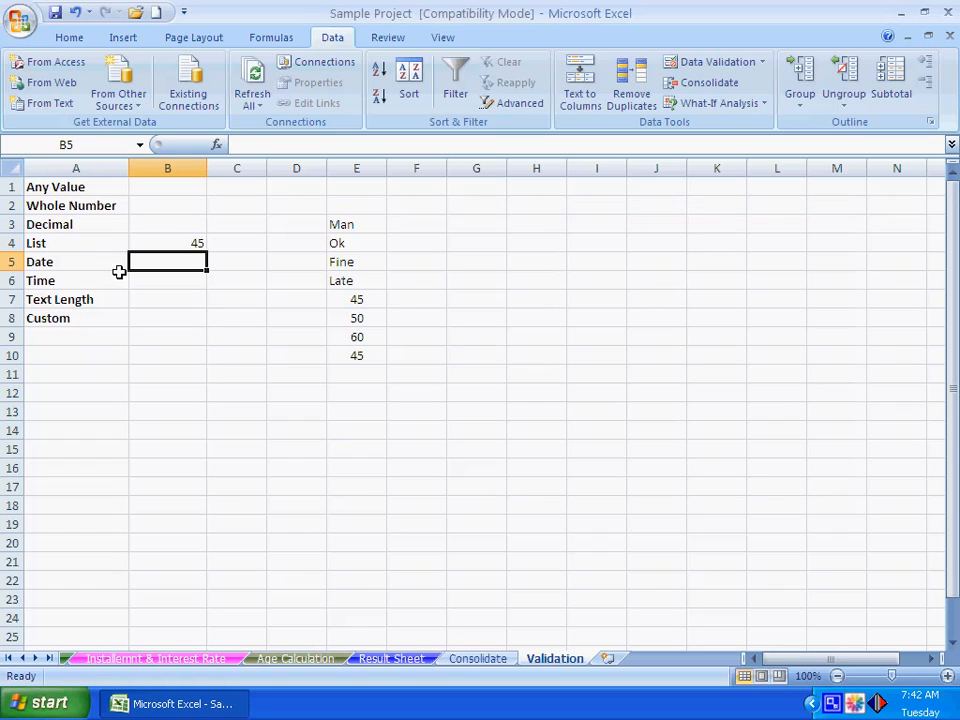
Apply a Time validation to cell B6 using the between criterion from 12:05 AM to 12:05 PM
{"action": "left_click", "coordinate": [165, 283]}
{"action": "left_click", "coordinate": [700, 62]}
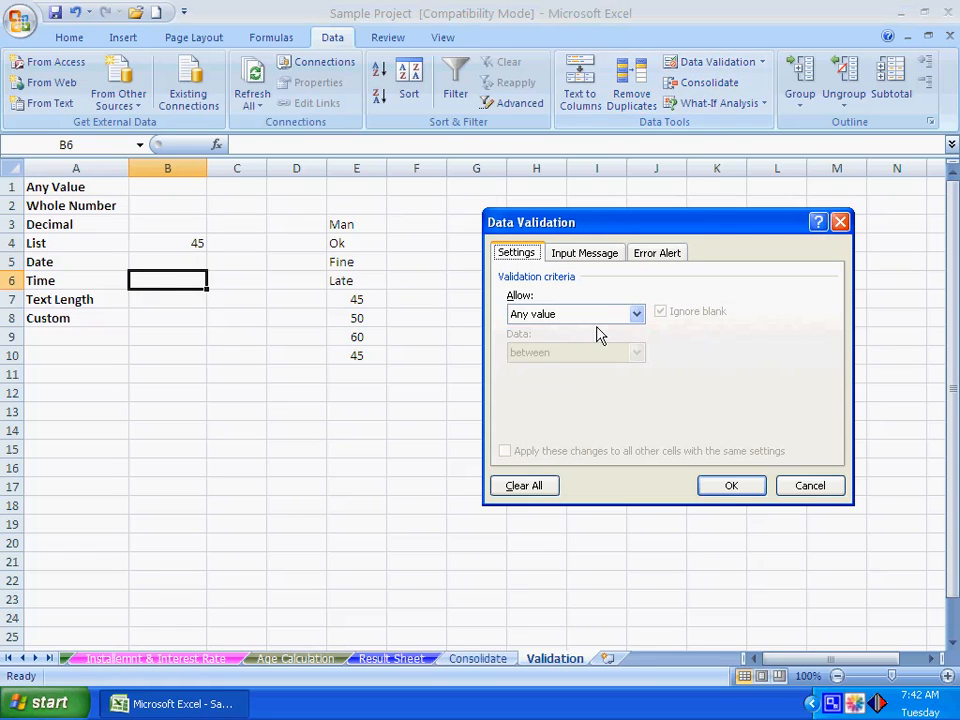
{"action": "left_click", "coordinate": [590, 314]}
{"action": "left_click", "coordinate": [549, 391]}
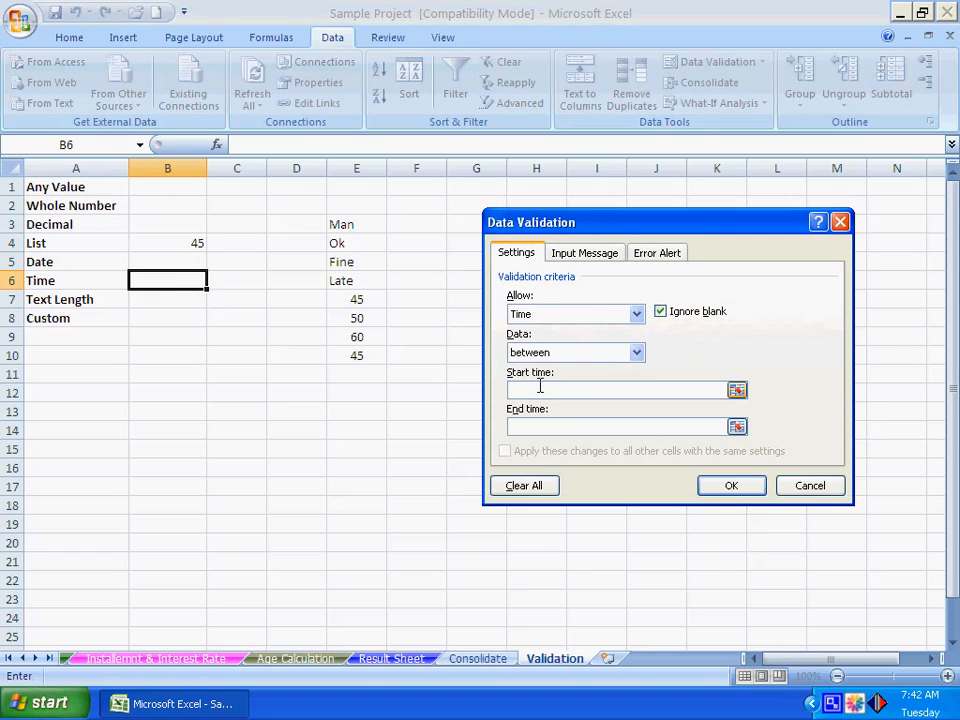
{"action": "left_click", "coordinate": [549, 390]}
{"action": "type", "text": "12:05 PM"}
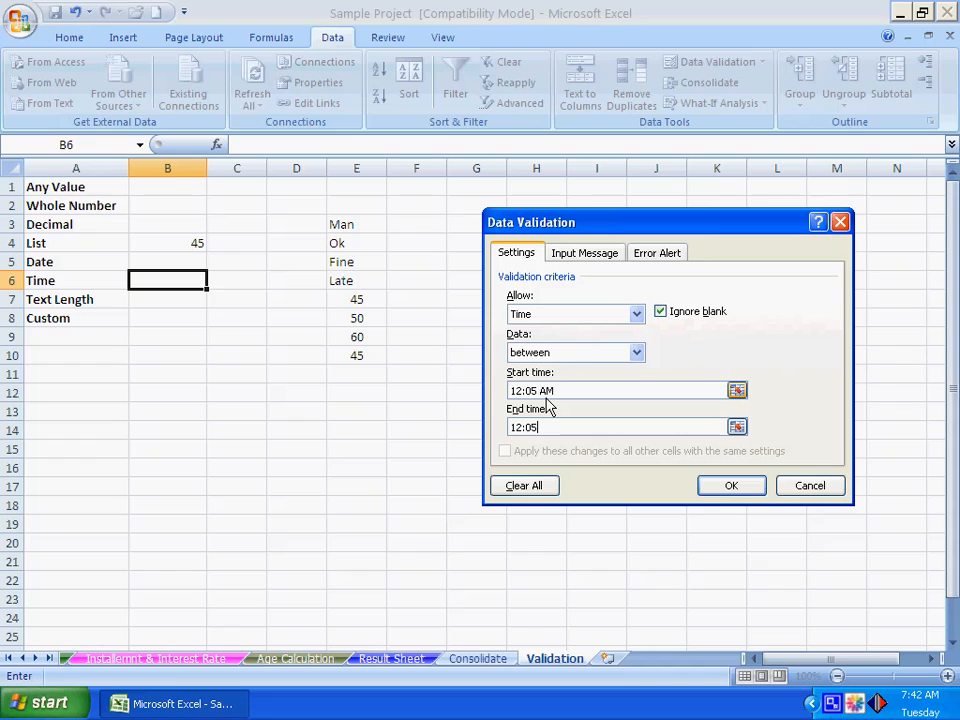
{"action": "left_click", "coordinate": [716, 486]}
Test B6's time rule with 12:02 and 12:05 AM, clearing the cell after each entry
{"action": "type", "text": "12:02"}
{"action": "key", "text": "Return"}
{"action": "key", "text": "Up"}
{"action": "key", "text": "Delete"}
{"action": "type", "text": "12"}
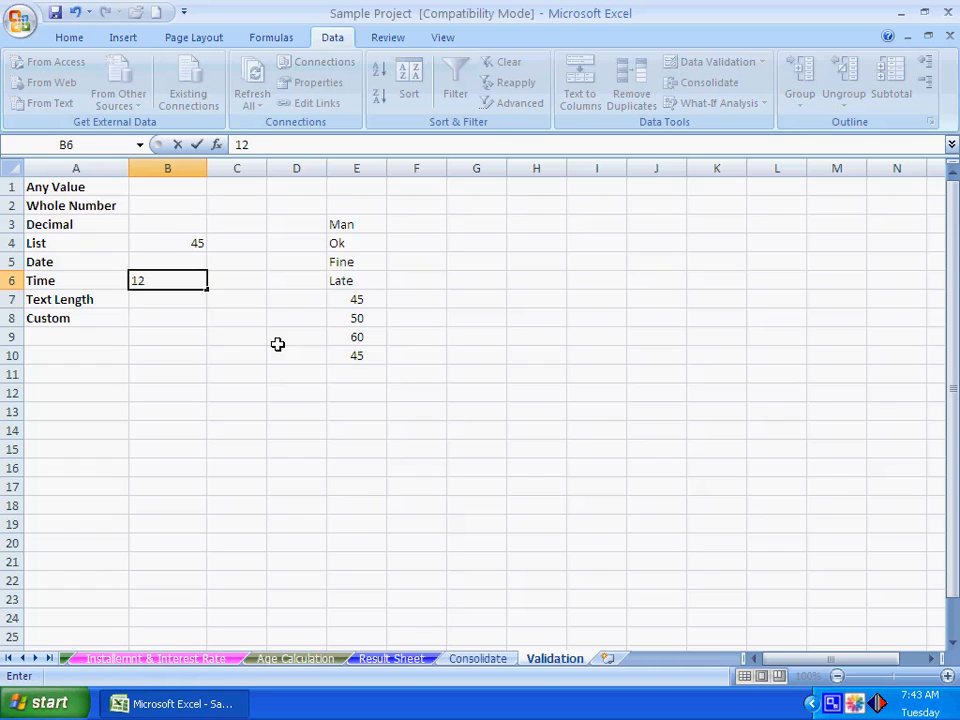
{"action": "type", "text": ":05 AM"}
{"action": "key", "text": "Return"}
{"action": "key", "text": "Up"}
{"action": "key", "text": "Delete"}
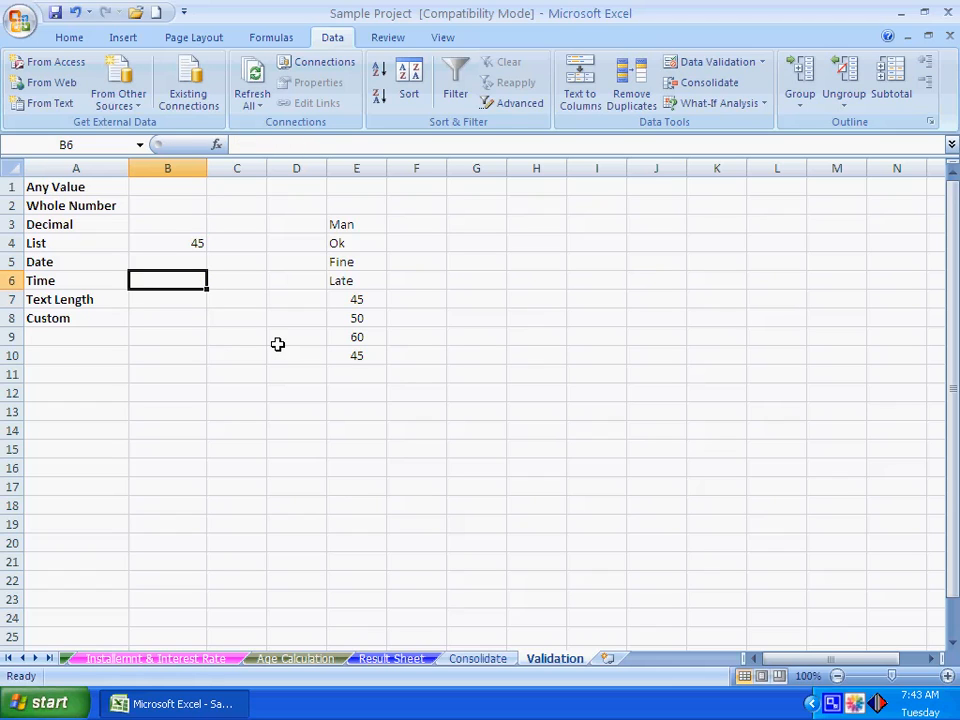
Test B6's time rule with 12:10 PM and 12:03, cancelling each entry
{"action": "type", "text": "12"}
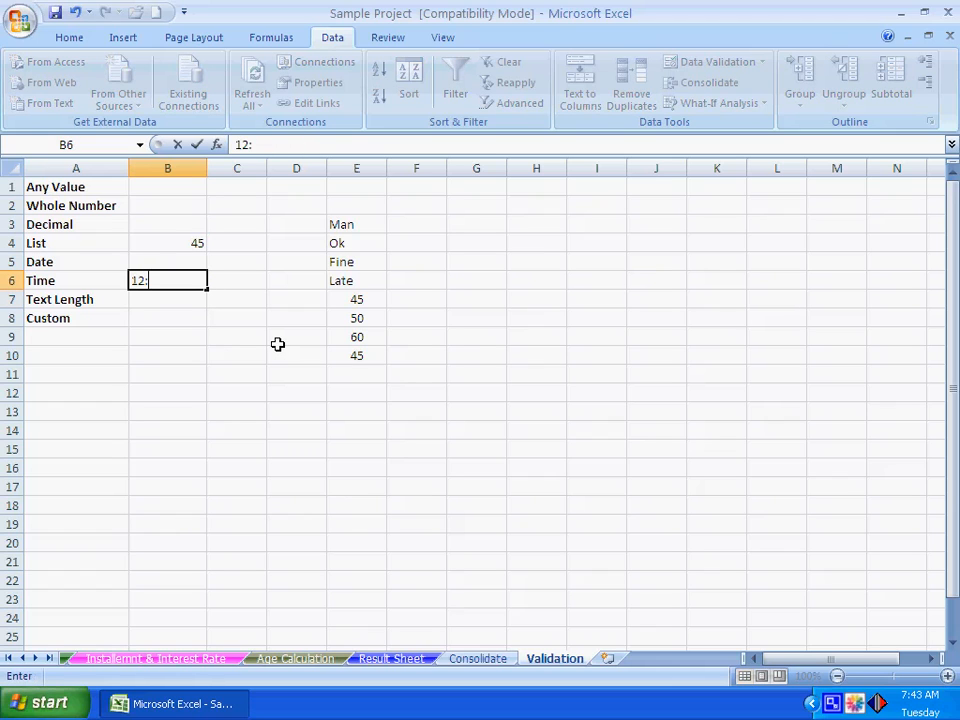
{"action": "type", "text": ":10 PM"}
{"action": "key", "text": "Return"}
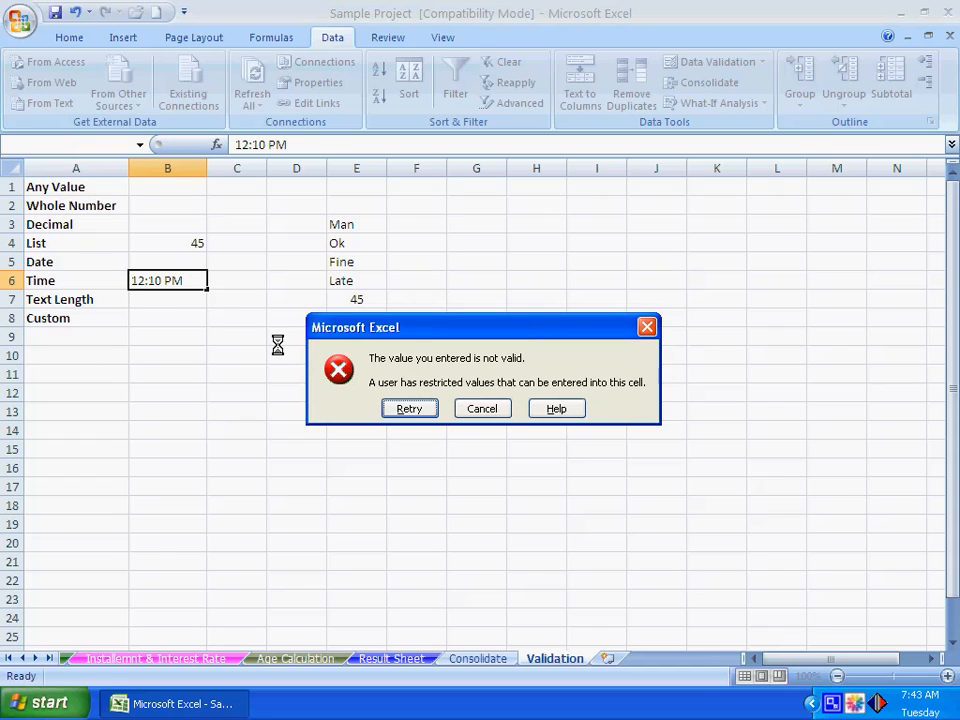
{"action": "key", "text": "Escape"}
{"action": "type", "text": "12"}
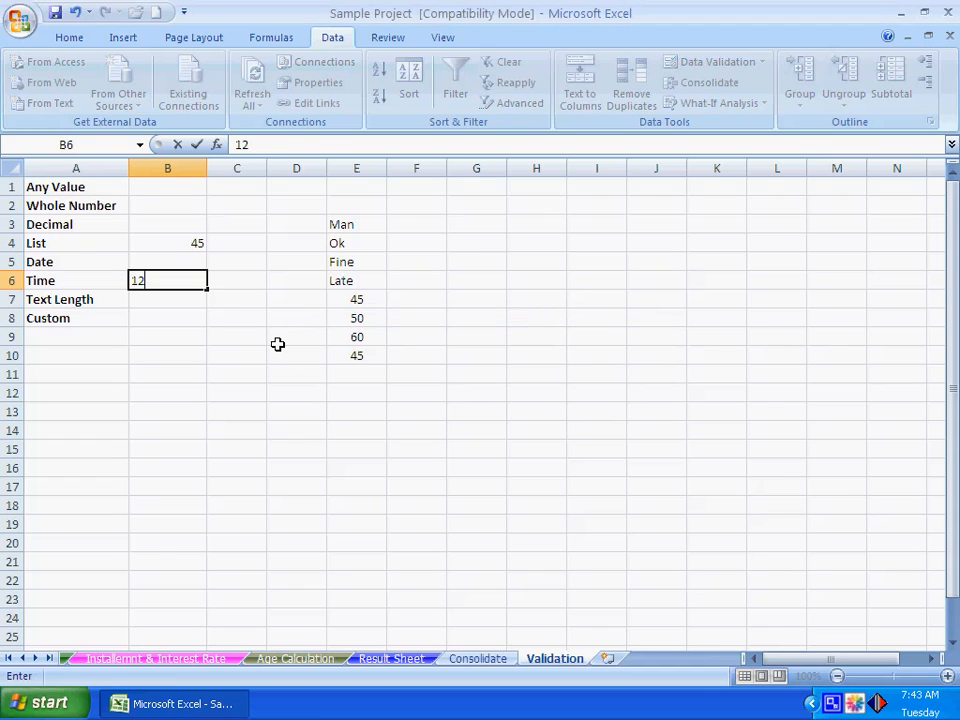
{"action": "type", "text": ":03"}
{"action": "key", "text": "Return"}
{"action": "key", "text": "Tab"}
{"action": "key", "text": "Return"}
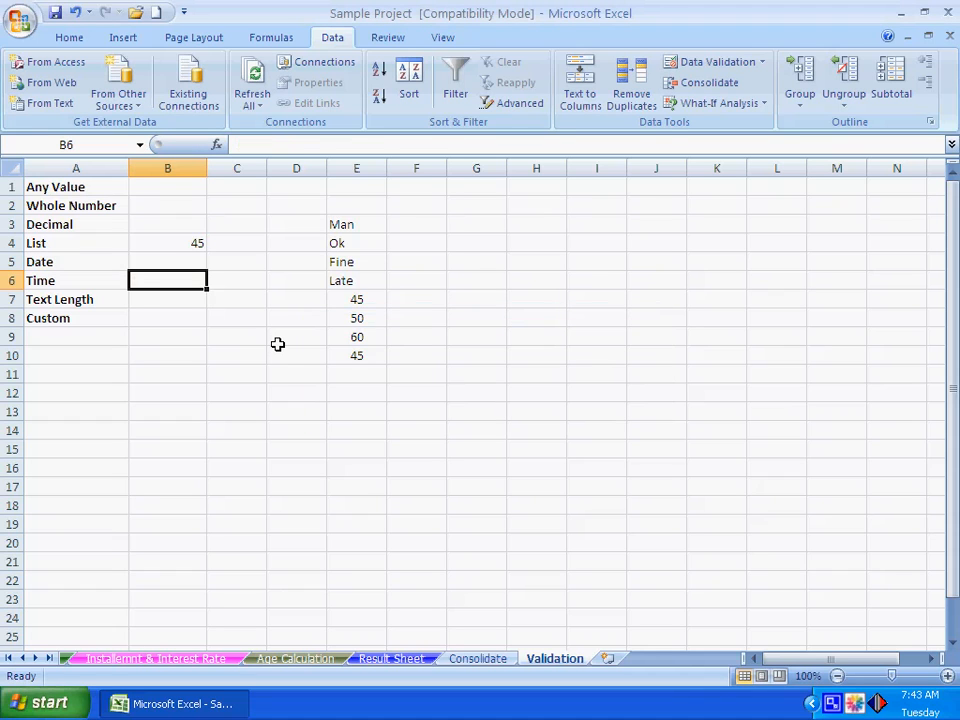
Apply a Text length validation to cell B7 using the between criterion with minimum 11 and maximum 11
{"action": "key", "text": "Down"}
{"action": "left_click", "coordinate": [712, 63]}
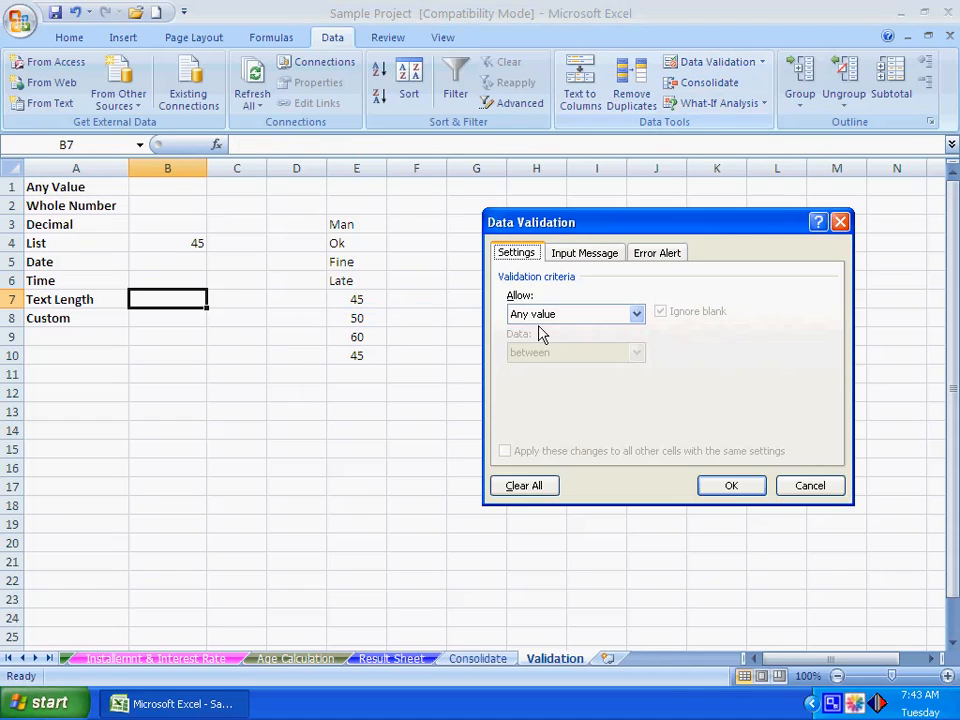
{"action": "left_click", "coordinate": [553, 316]}
{"action": "left_click", "coordinate": [552, 401]}
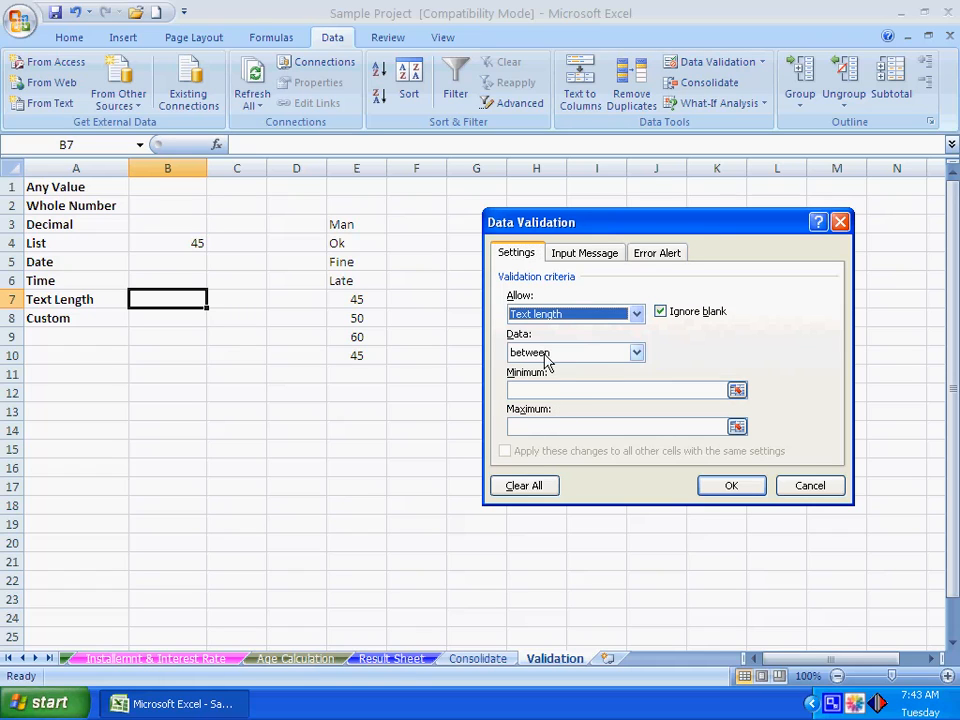
{"action": "left_click", "coordinate": [537, 390]}
{"action": "type", "text": "11"}
{"action": "key", "text": "Tab"}
{"action": "type", "text": "11"}
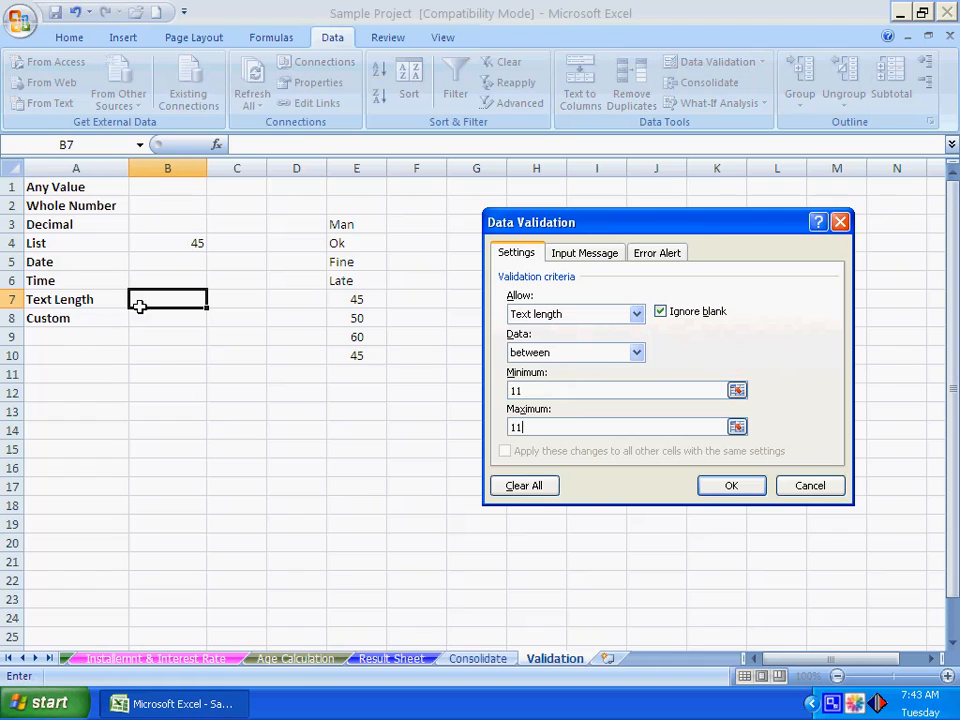
{"action": "left_click", "coordinate": [721, 488]}
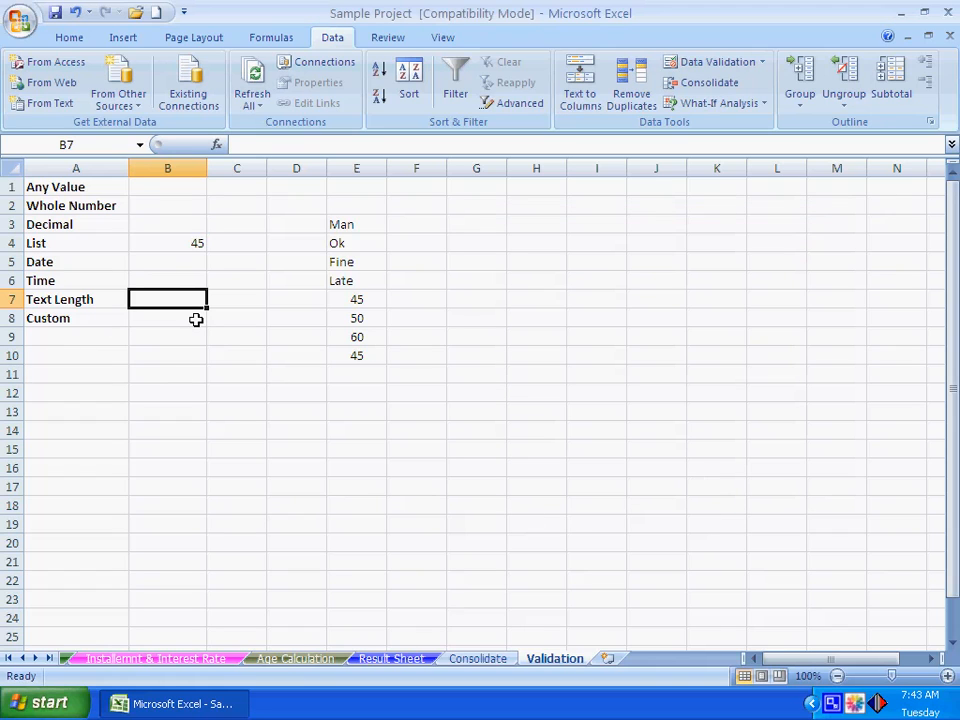
Test B7's text length rule with an overlong run of 1s and with a single 1, cancelling each entry
{"action": "type", "text": "1111111111111111"}
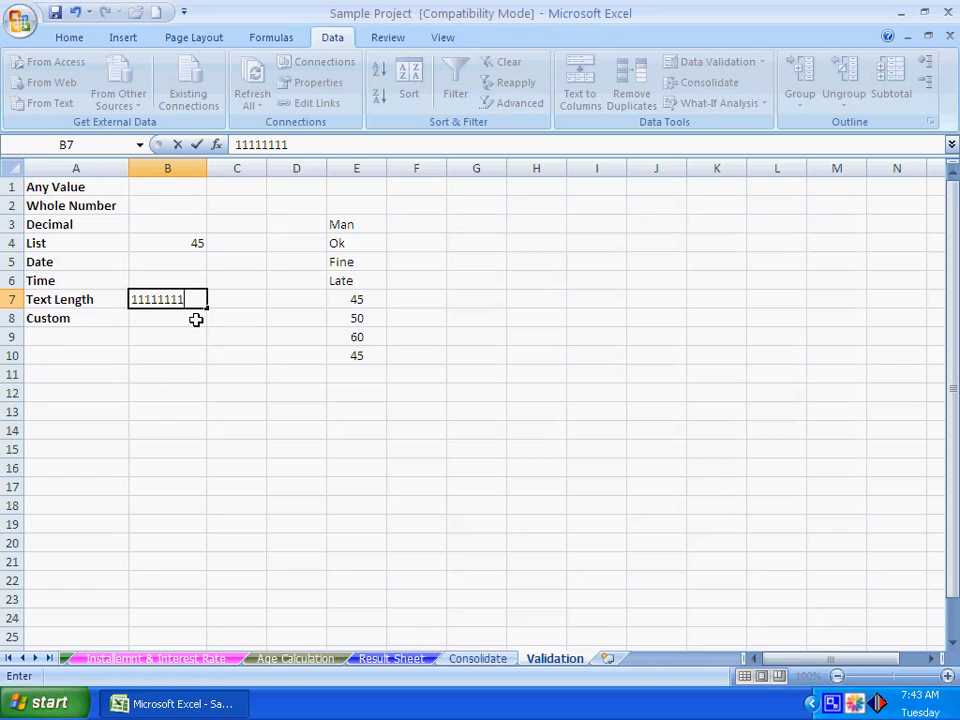
{"action": "key", "text": "Return"}
{"action": "key", "text": "Tab"}
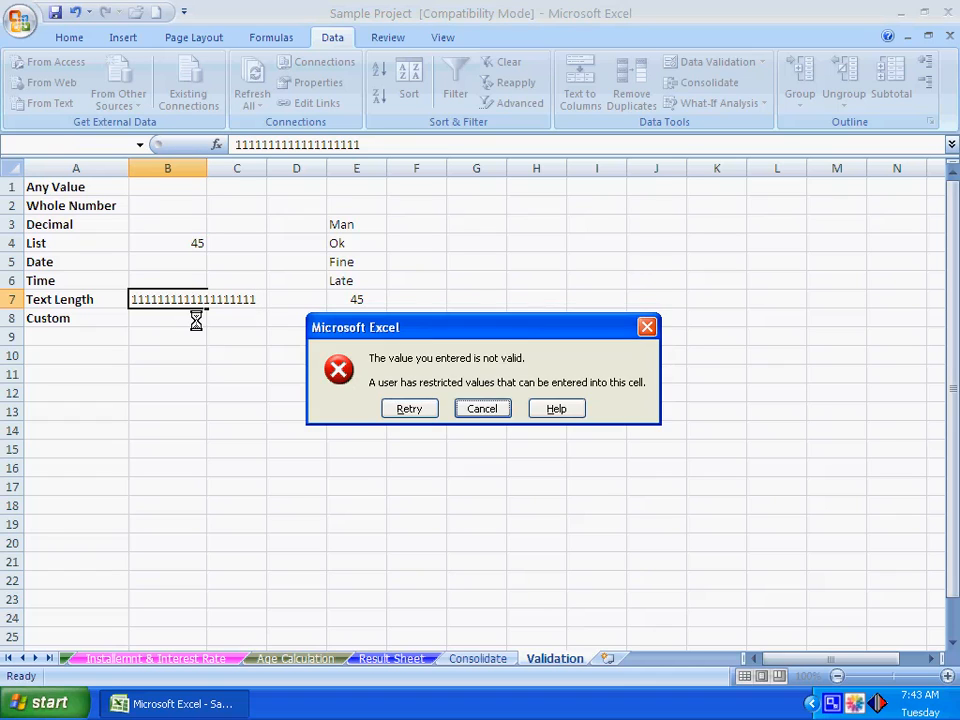
{"action": "key", "text": "Return"}
{"action": "type", "text": "1"}
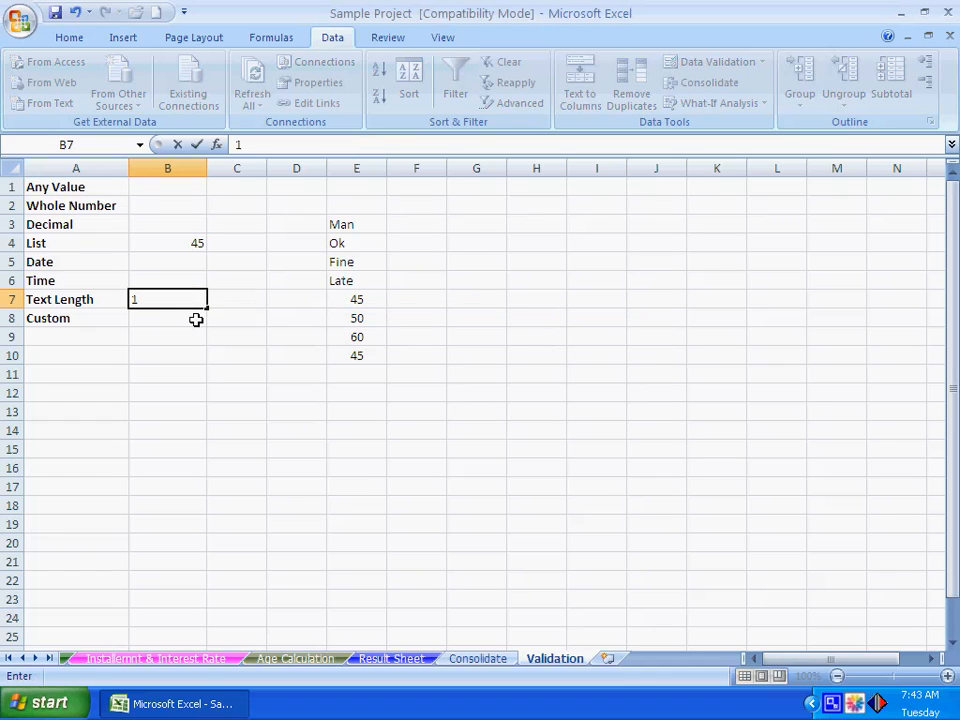
{"action": "key", "text": "Return"}
{"action": "key", "text": "Tab"}
{"action": "key", "text": "Return"}
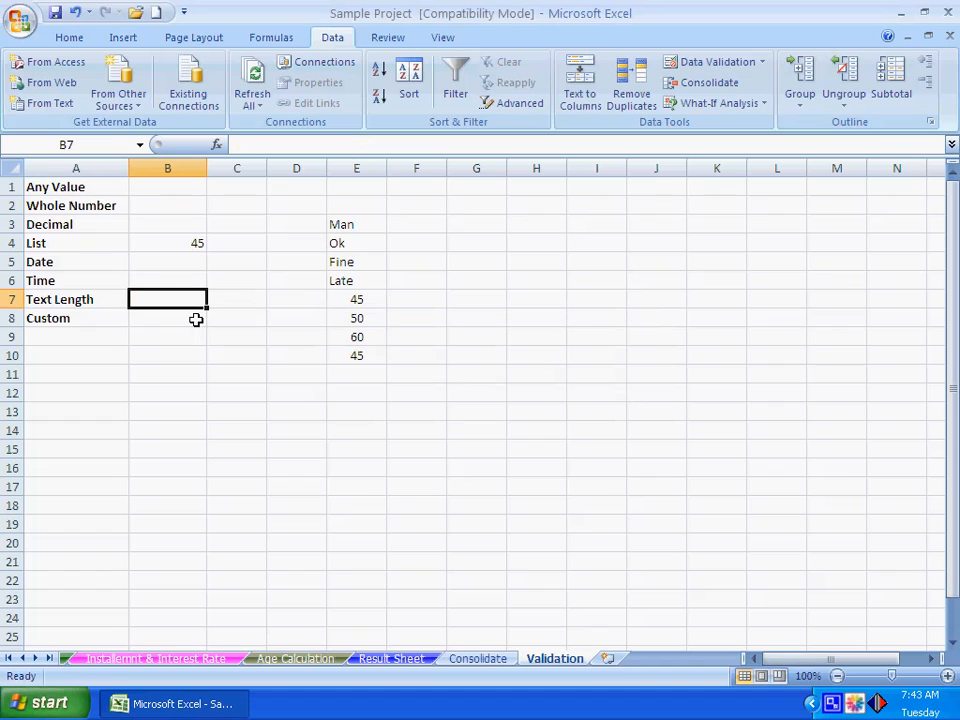
Apply a Custom validation to cell B8 using the formula =SUM(B1:B7)
{"action": "left_click", "coordinate": [196, 319]}
{"action": "left_click", "coordinate": [712, 62]}
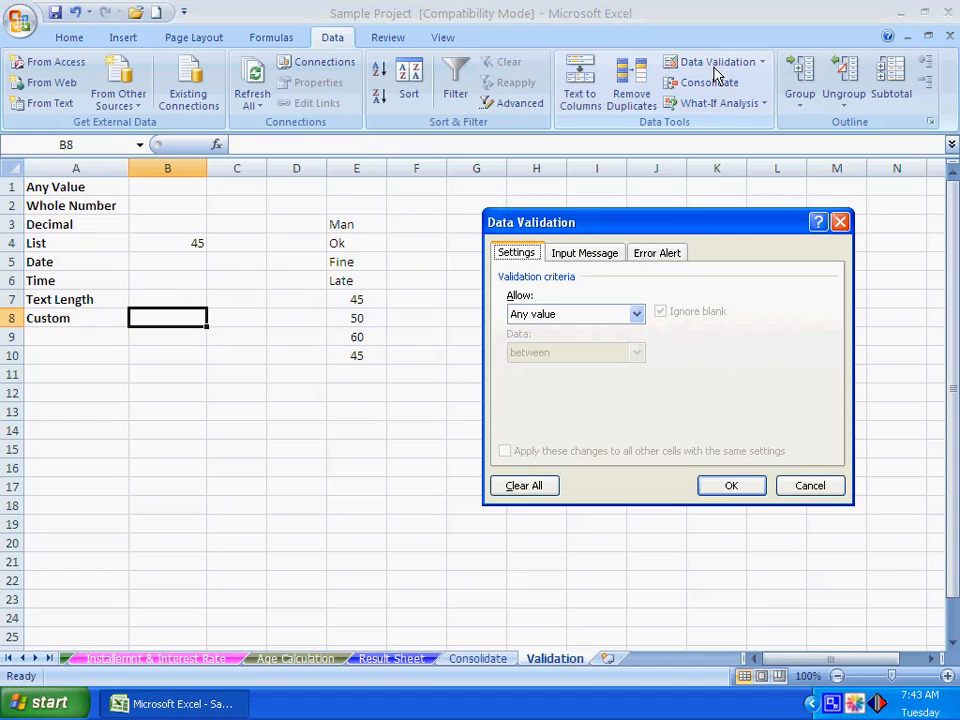
{"action": "left_click", "coordinate": [555, 316]}
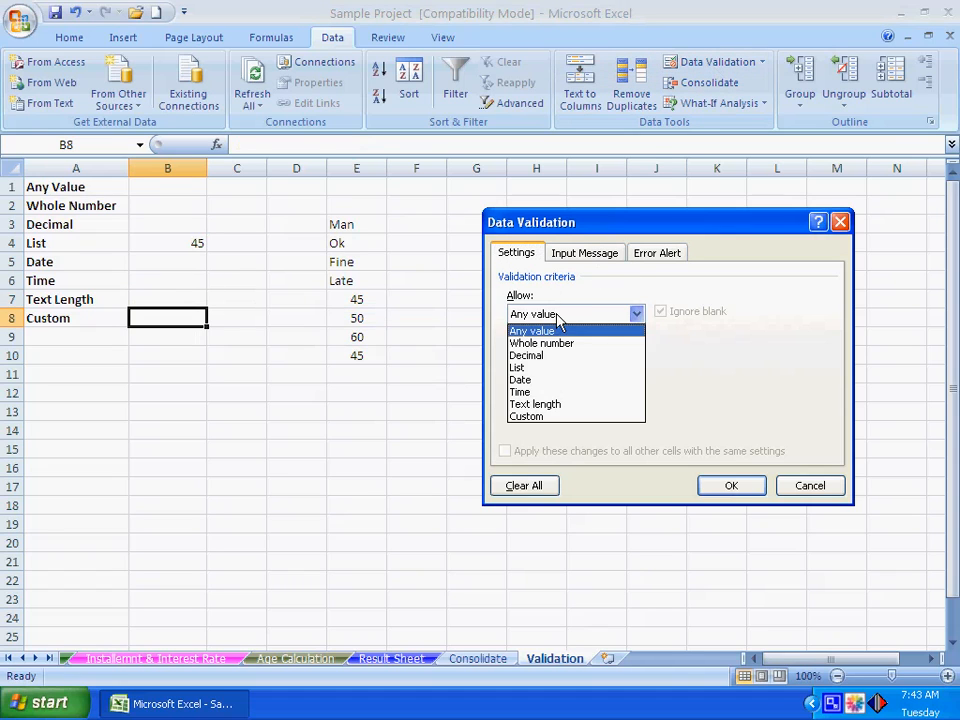
{"action": "left_click", "coordinate": [536, 416]}
{"action": "left_click", "coordinate": [527, 389]}
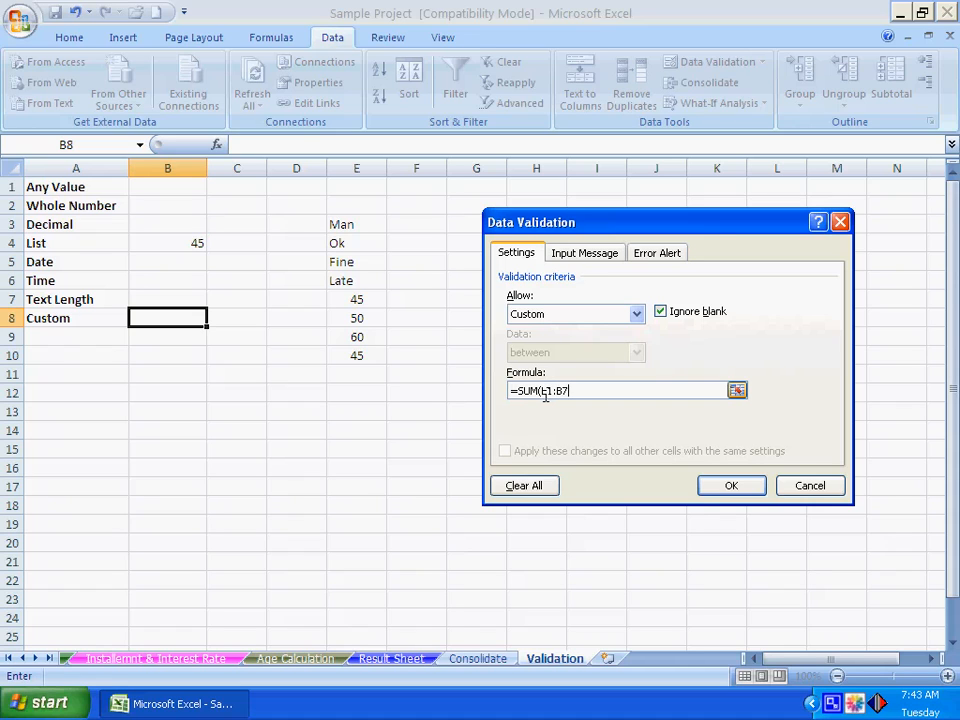
{"action": "left_click", "coordinate": [733, 488]}
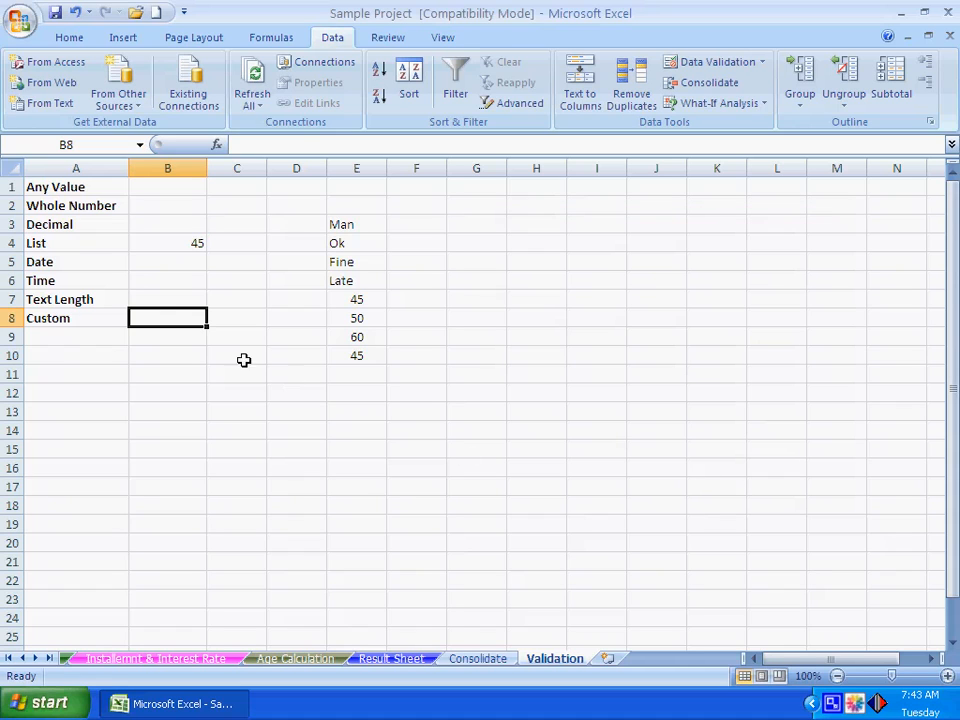
Test B8's custom rule by entering =SUM(B1:B7), then clear both B8 and the list value in B4
{"action": "type", "text": "=SUM"}
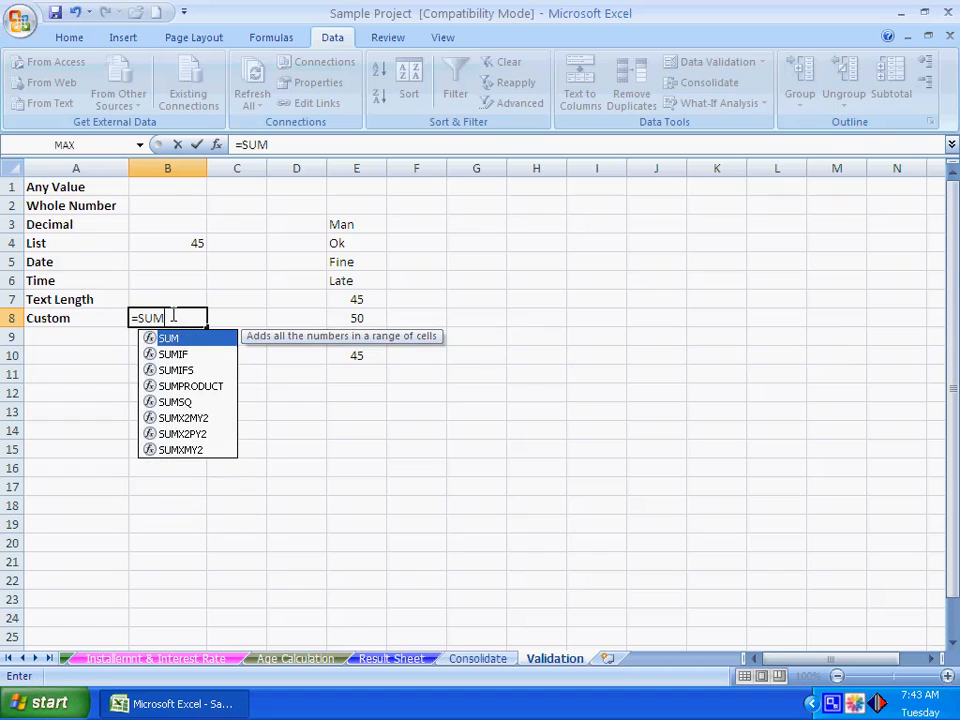
{"action": "type", "text": "(B1:B7)"}
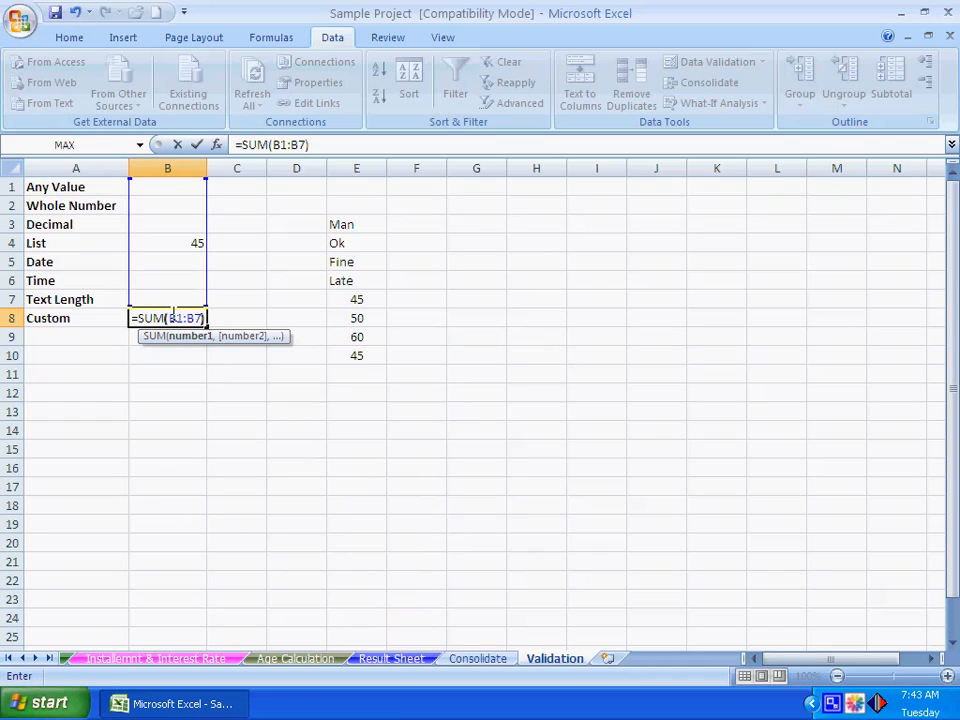
{"action": "key", "text": "Return"}
{"action": "key", "text": "Up"}
{"action": "key", "text": "Delete"}
{"action": "key", "text": "Up"}
{"action": "key", "text": "Up"}
{"action": "key", "text": "Up"}
{"action": "key", "text": "Up"}
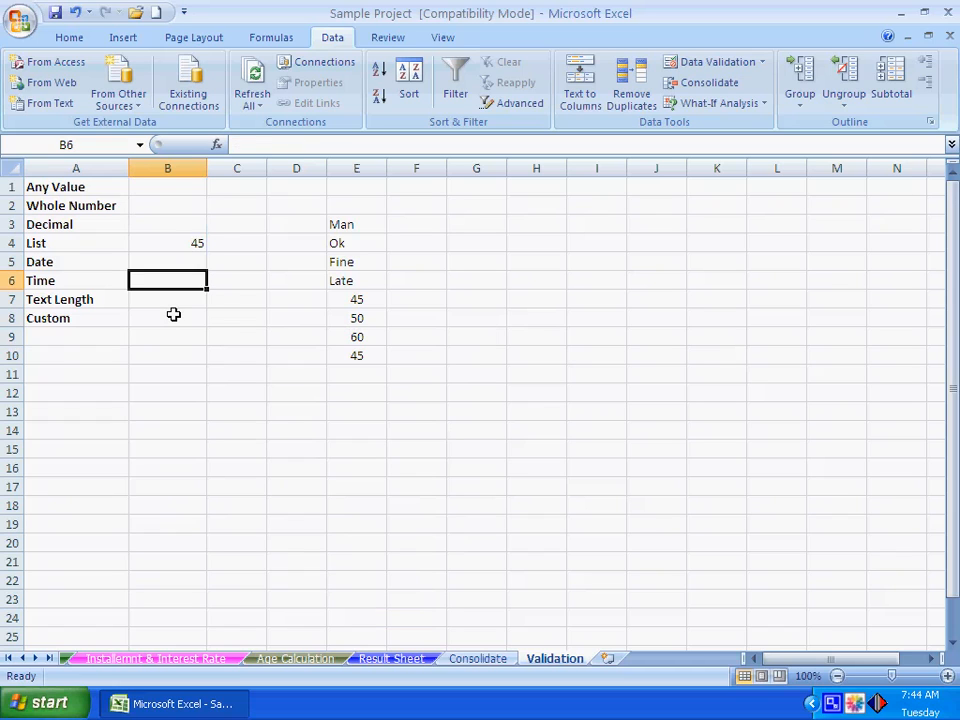
{"action": "key", "text": "Delete"}
Test B8's custom rule with =SUM(B1:B7) over the empty range, cancelling the entry
{"action": "key", "text": "Down"}
{"action": "key", "text": "Down"}
{"action": "key", "text": "Down"}
{"action": "key", "text": "Down"}
{"action": "type", "text": "=SUM"}
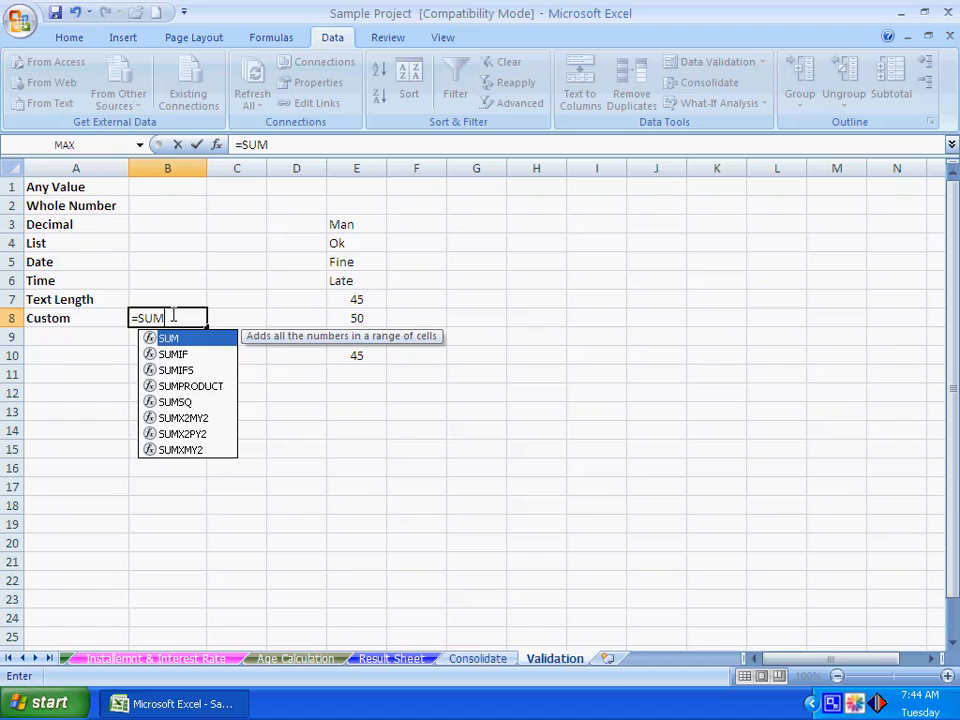
{"action": "type", "text": "(B1:B"}
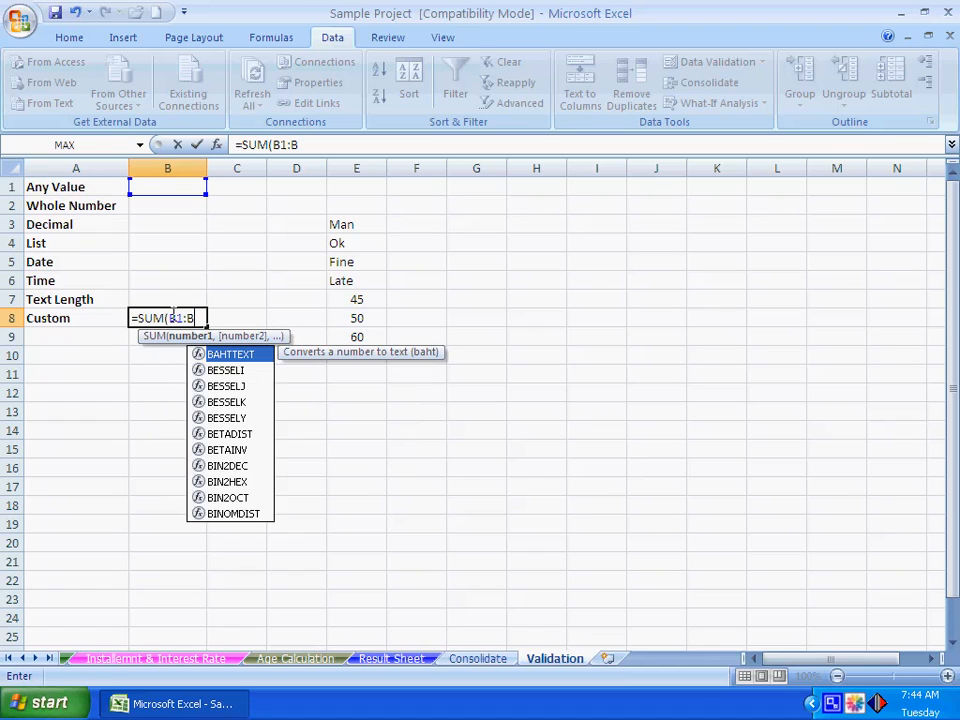
{"action": "type", "text": "7)"}
{"action": "key", "text": "Return"}
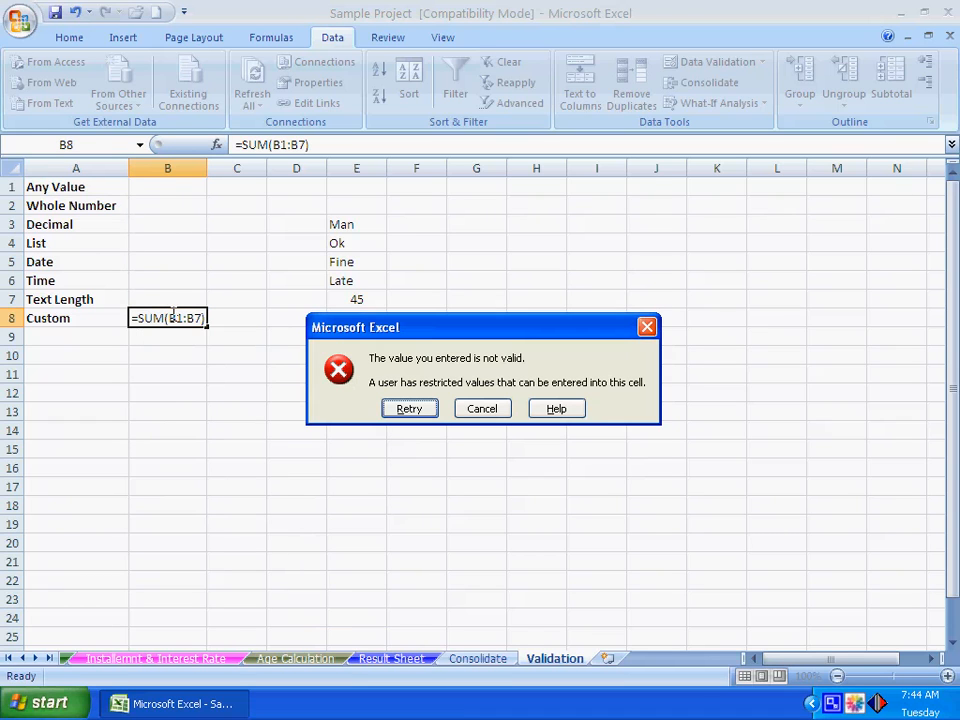
{"action": "key", "text": "Tab"}
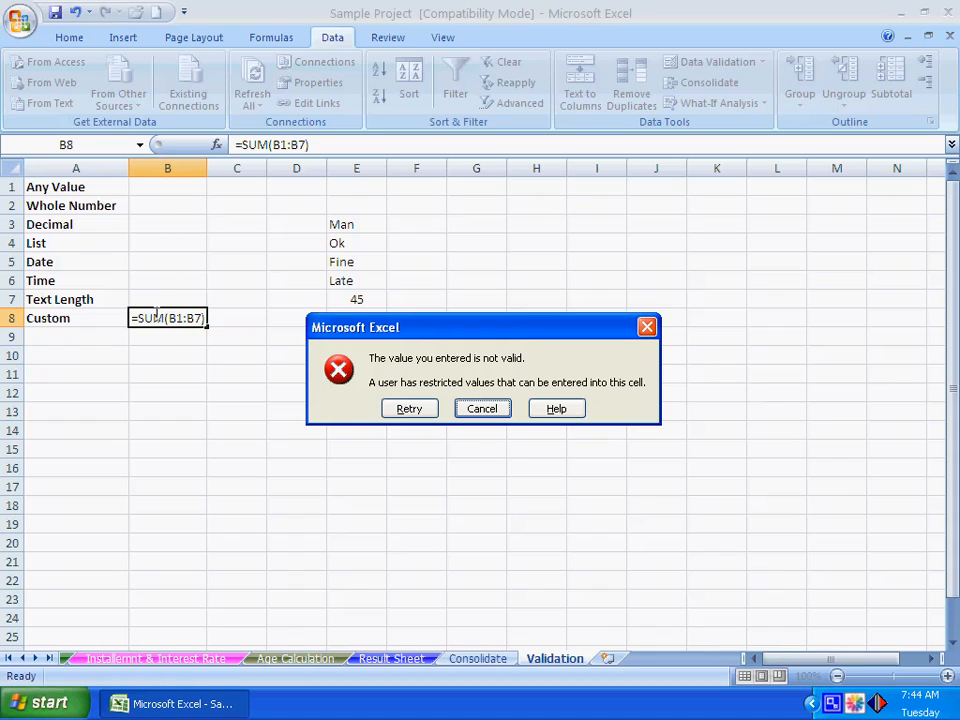
{"action": "left_click", "coordinate": [500, 408]}
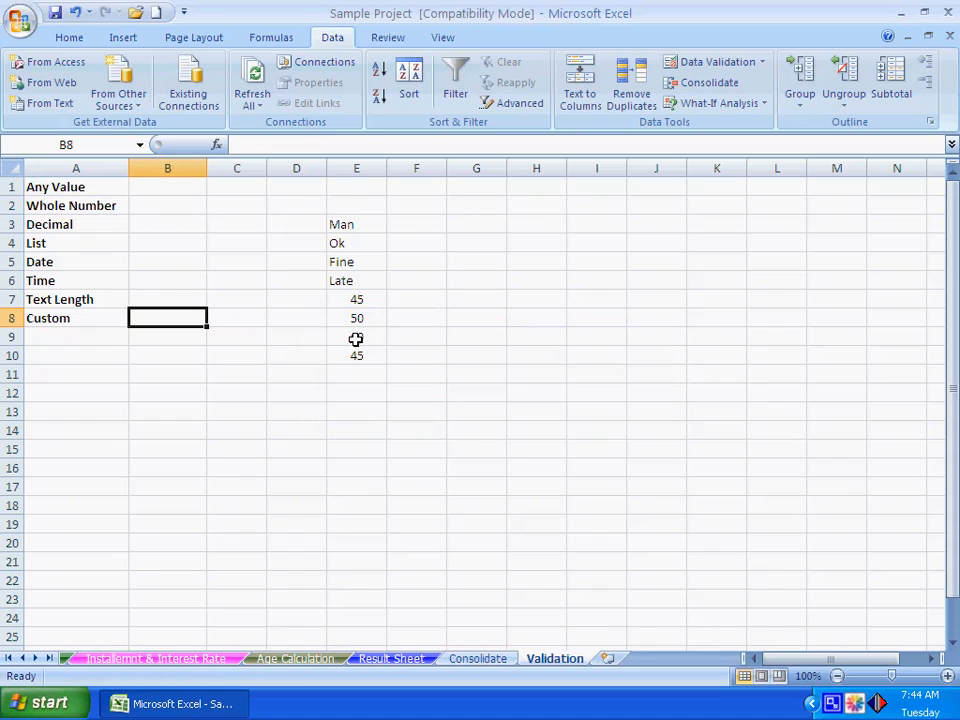
Try to enter 55 in the Decimal cell B3, then discard the entry
{"action": "left_click", "coordinate": [175, 224]}
{"action": "type", "text": "55"}
{"action": "key", "text": "Return"}
{"action": "key", "text": "Tab"}
{"action": "key", "text": "Tab"}
{"action": "key", "text": "Tab"}
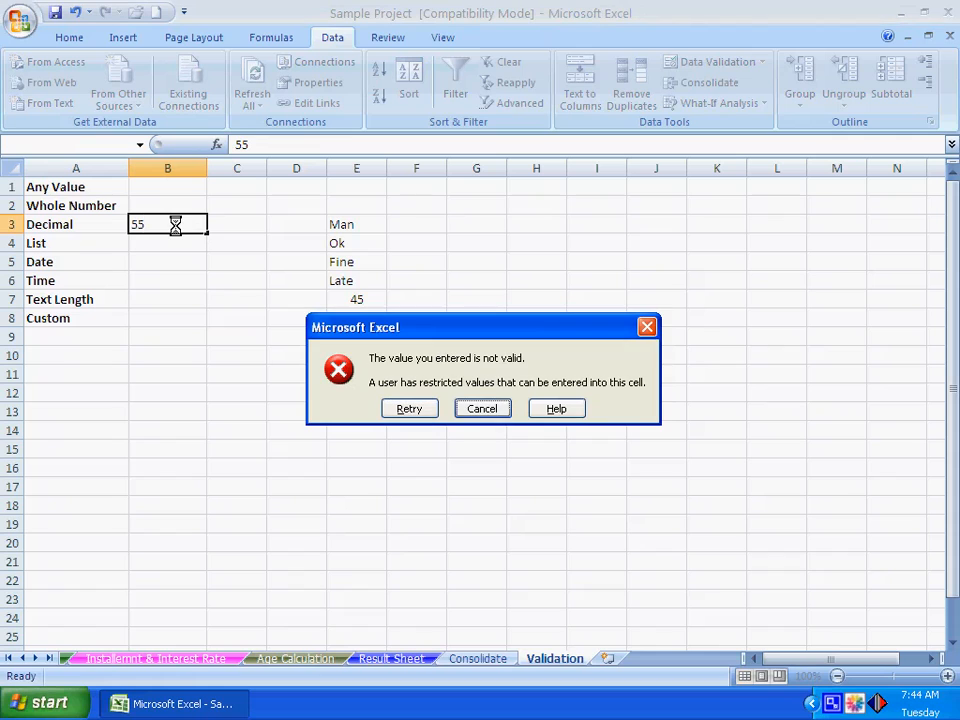
{"action": "key", "text": "Return"}
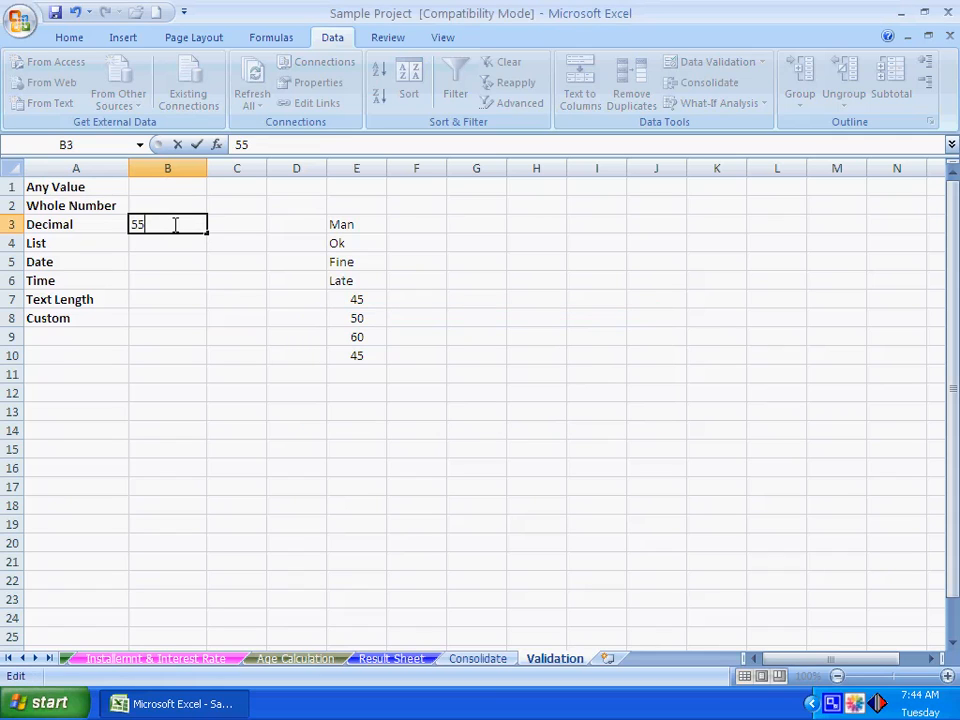
{"action": "key", "text": "Escape"}
Try to enter 44 in the Time cell B6, then cancel the entry
{"action": "key", "text": "Down"}
{"action": "key", "text": "Down"}
{"action": "key", "text": "Down"}
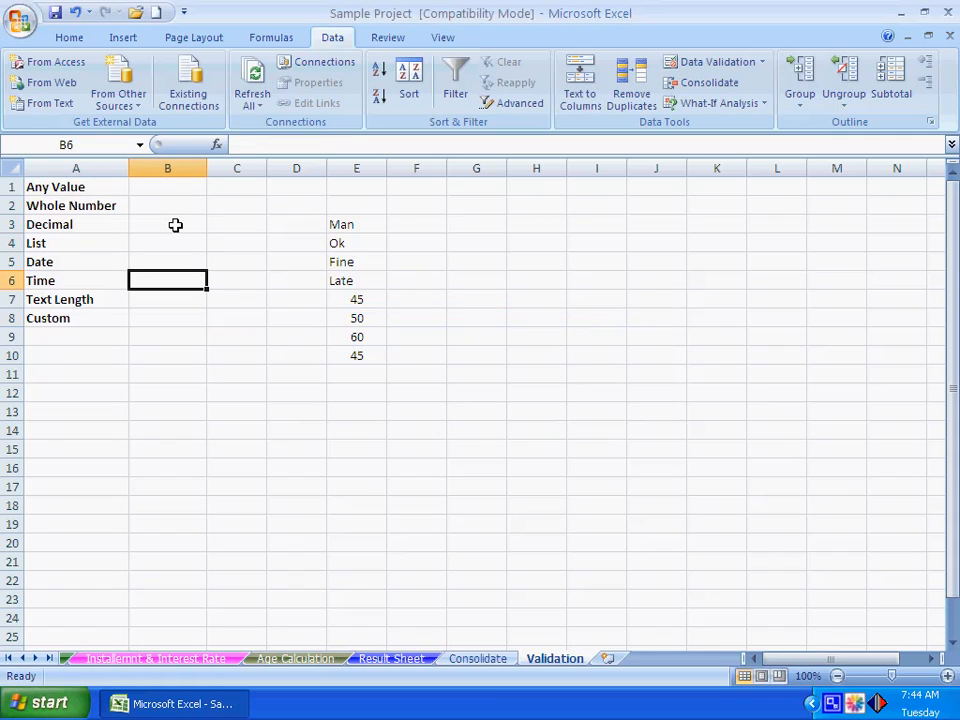
{"action": "type", "text": "44"}
{"action": "key", "text": "Return"}
{"action": "key", "text": "Tab"}
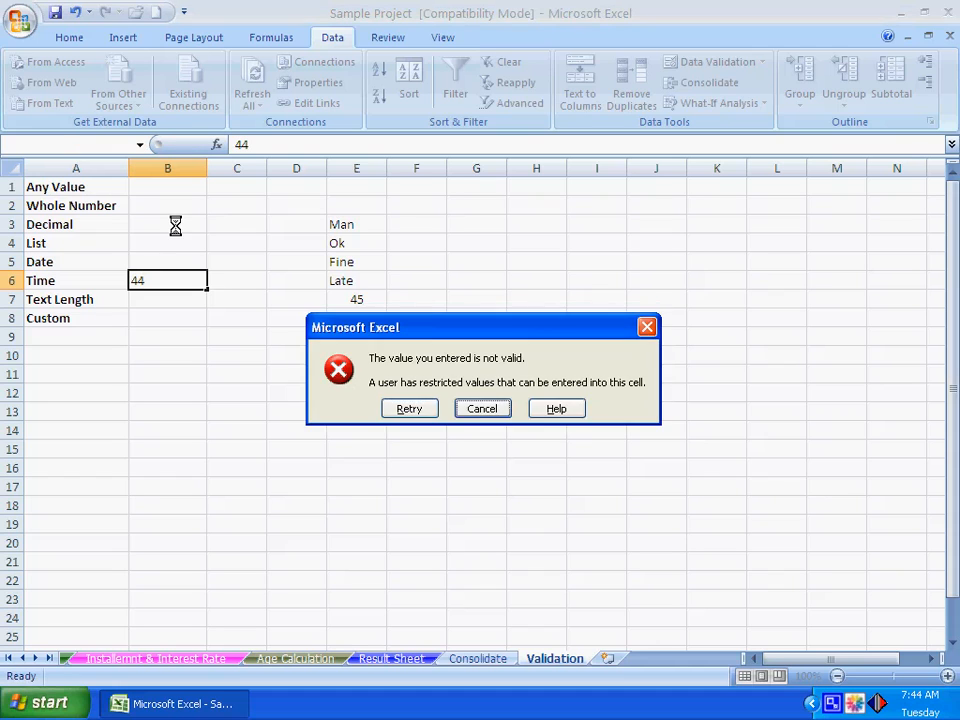
{"action": "key", "text": "Return"}
Enter 555 in the Any Value cell B1
{"action": "key", "text": "Up"}
{"action": "key", "text": "Up"}
{"action": "key", "text": "Up"}
{"action": "key", "text": "Up"}
{"action": "key", "text": "Up"}
{"action": "type", "text": "555"}
{"action": "key", "text": "Return"}
Enter =SUM(B1:B7) in cell B8 to test the custom rule with a number in B1
{"action": "key", "text": "Down"}
{"action": "key", "text": "Down"}
{"action": "key", "text": "Down"}
{"action": "key", "text": "Down"}
{"action": "key", "text": "Down"}
{"action": "key", "text": "Down"}
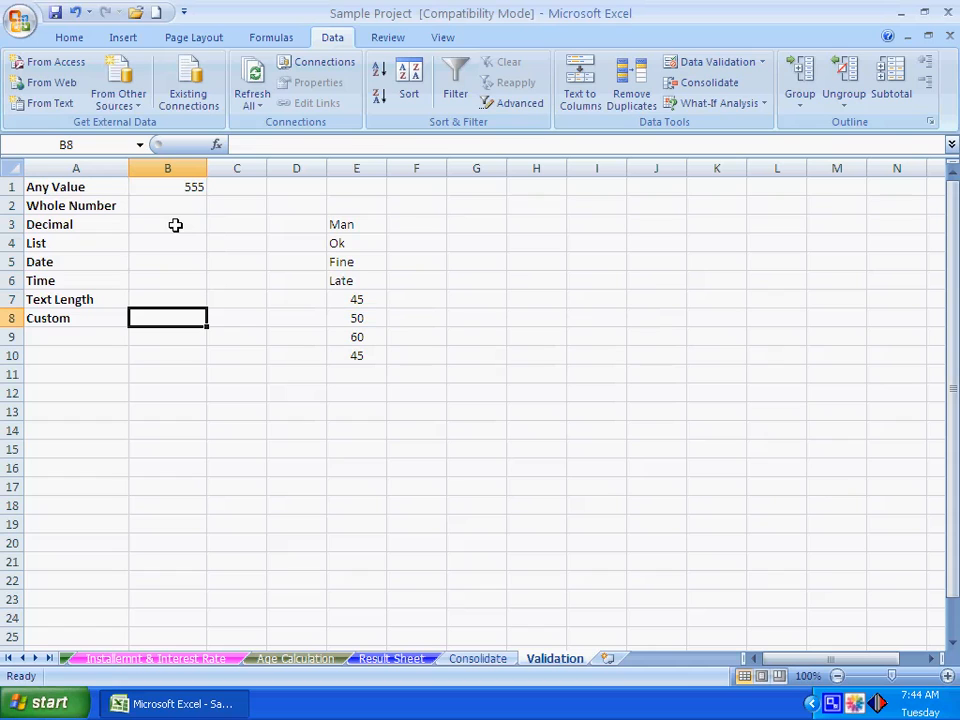
{"action": "type", "text": "=SI"}
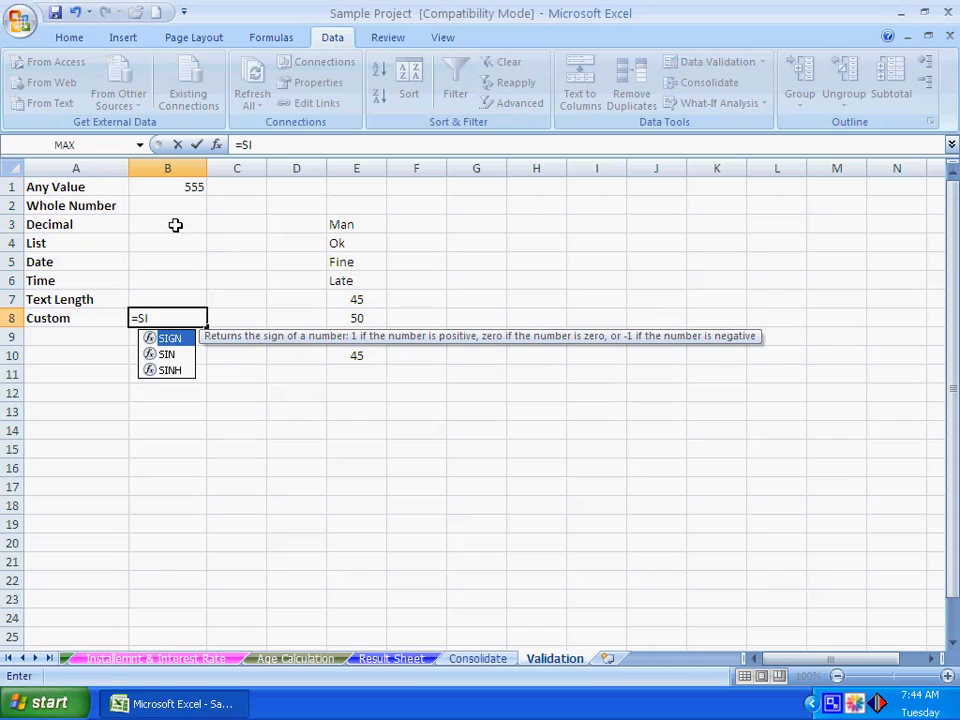
{"action": "key", "text": "BackSpace"}
{"action": "type", "text": "UM(B"}
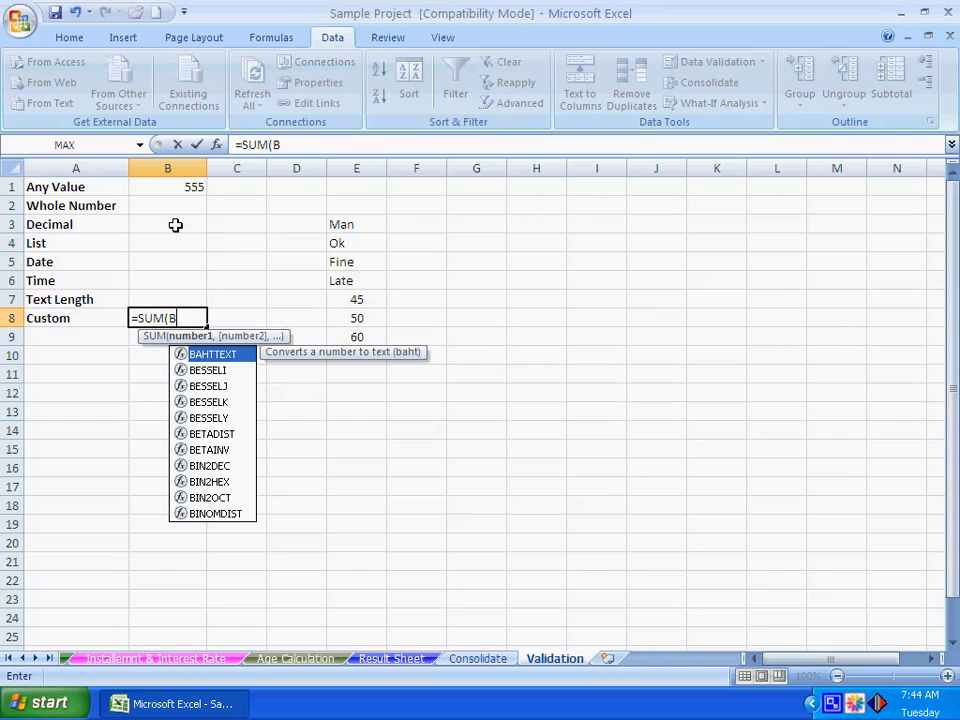
{"action": "type", "text": "1:B7"}
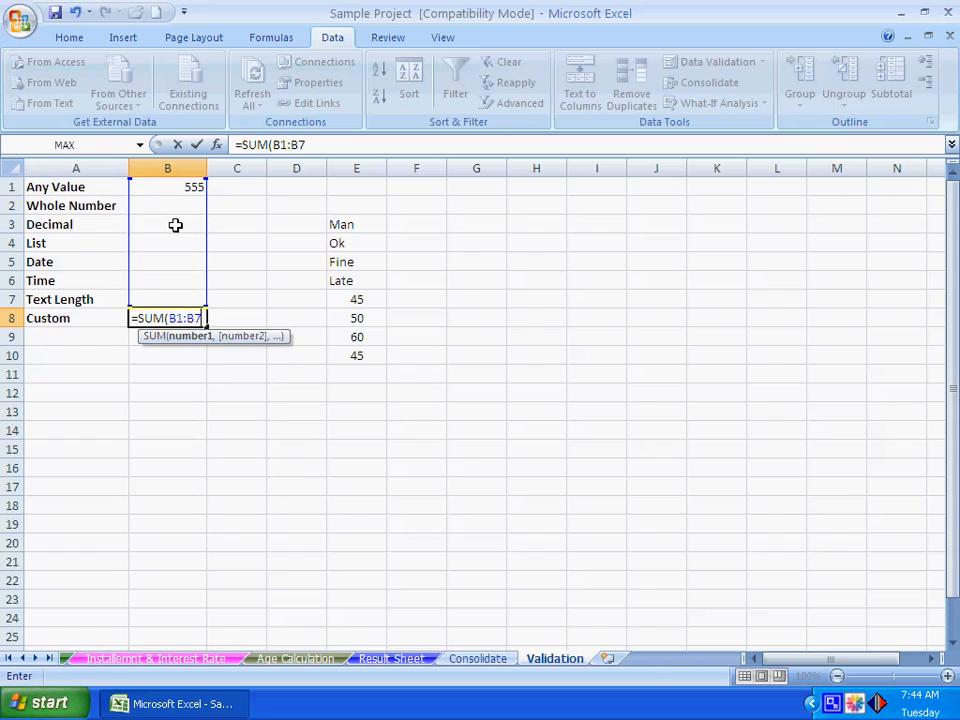
{"action": "key", "text": "Return"}
{"action": "key", "text": "Up"}
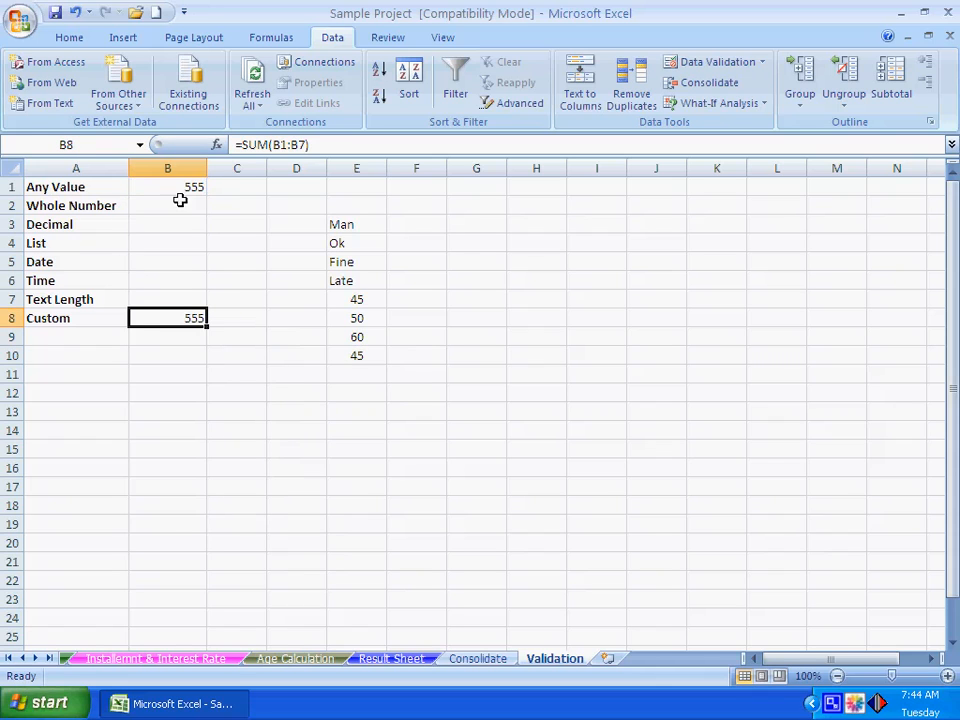
Clear the number in B1 and the SUM formula in B8
{"action": "left_click", "coordinate": [181, 189]}
{"action": "key", "text": "Delete"}
{"action": "key", "text": "Down"}
{"action": "key", "text": "Down"}
{"action": "key", "text": "Down"}
{"action": "key", "text": "Down"}
{"action": "key", "text": "Down"}
{"action": "key", "text": "Down"}
{"action": "key", "text": "Down"}
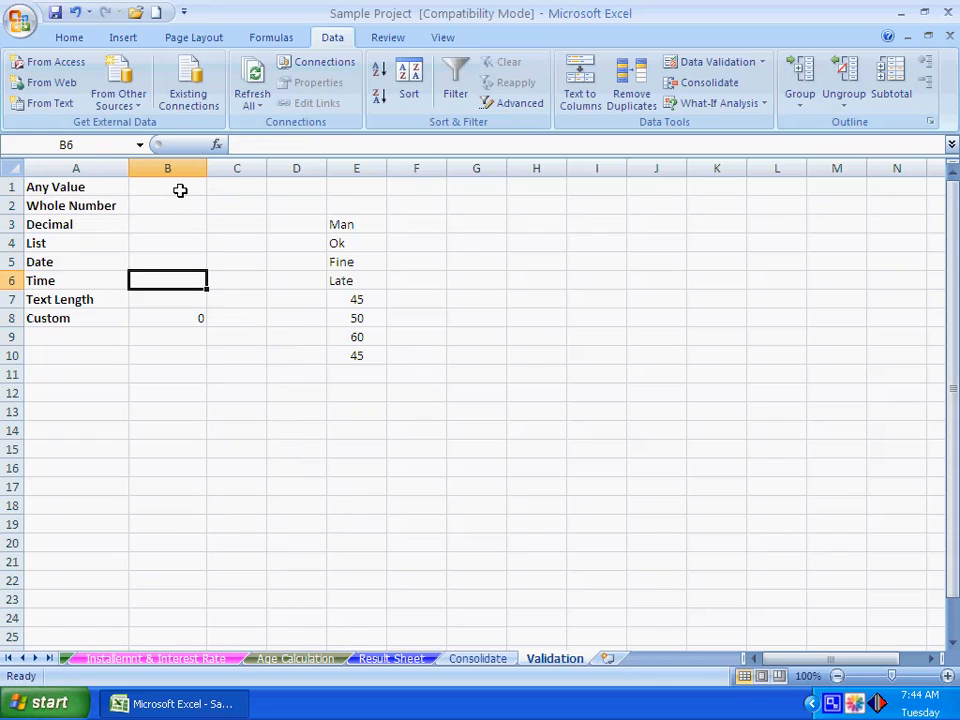
{"action": "key", "text": "Delete"}
Retest B8's custom rule with =SUM(B1:B7) while B1 is blank, cancelling the entry
{"action": "type", "text": "=SUM"}
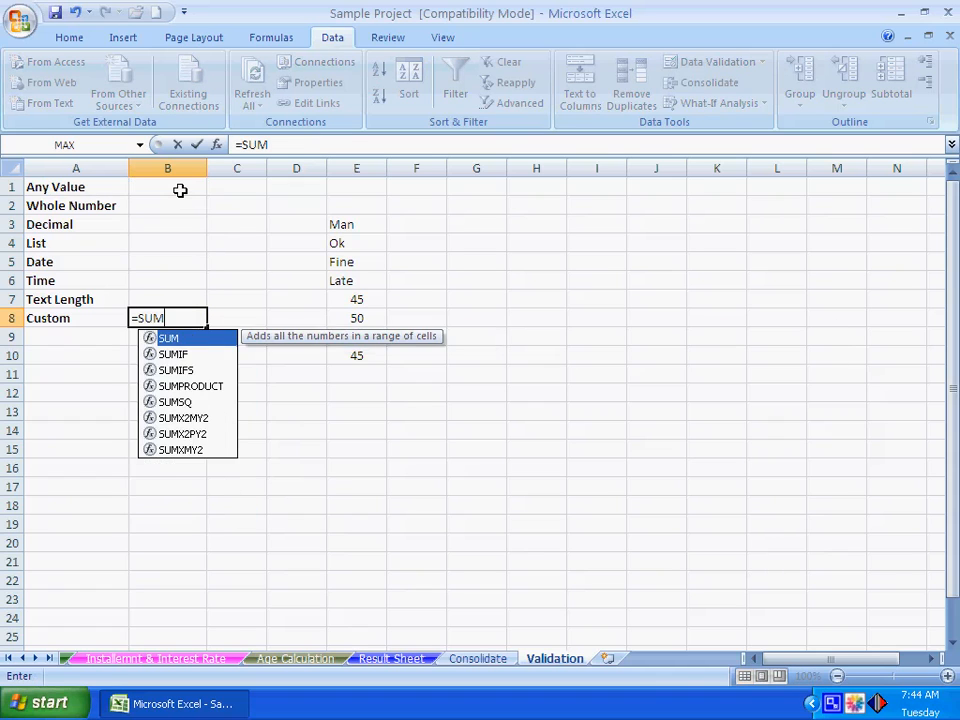
{"action": "type", "text": "(B1:B7)"}
{"action": "key", "text": "Return"}
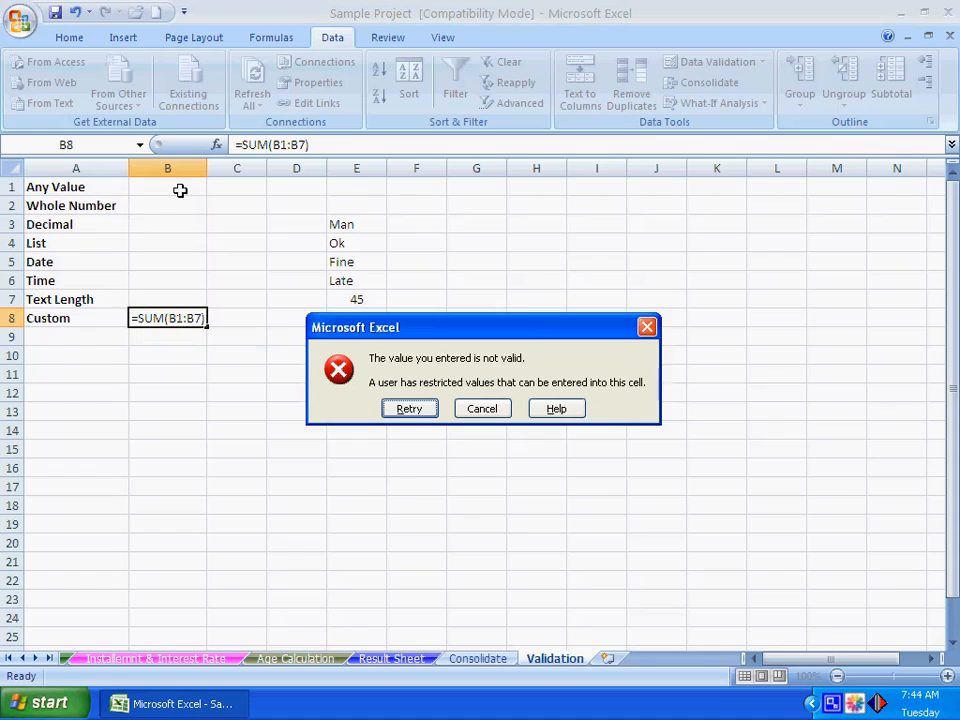
{"action": "key", "text": "Escape"}
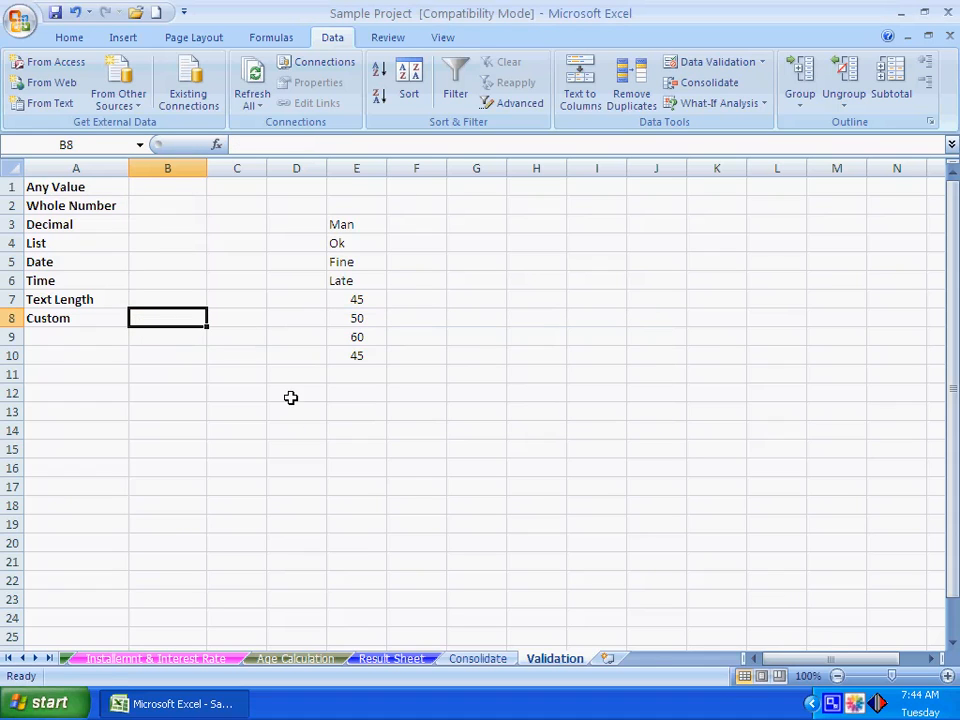
Erase the mixed validation rules from B1:B9 and set the range to allow Any value
{"action": "left_click", "coordinate": [356, 543]}
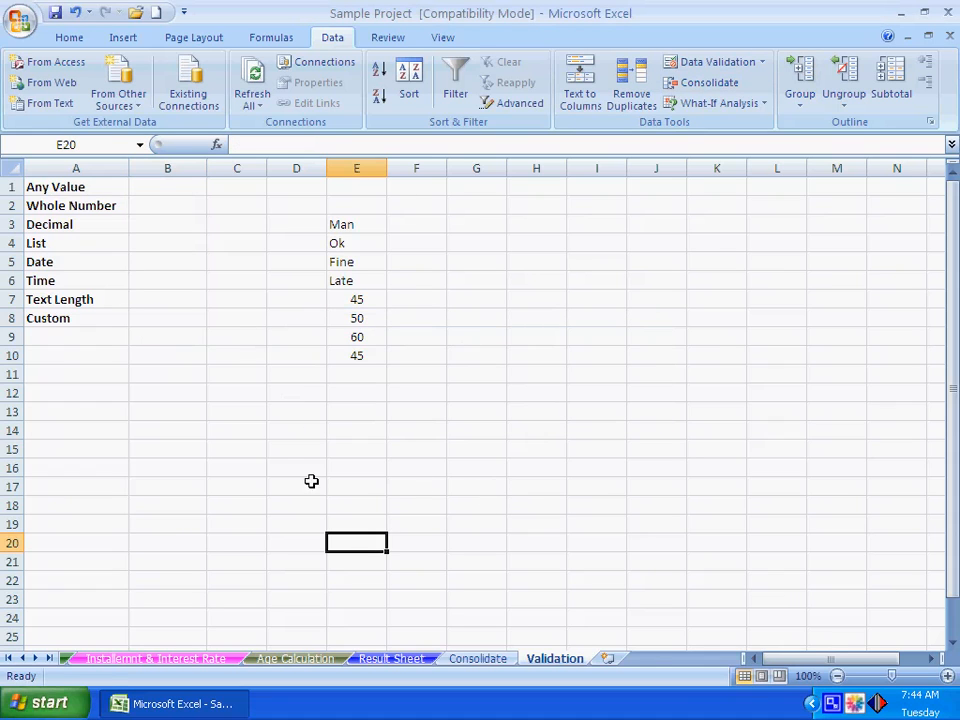
{"action": "left_click", "coordinate": [172, 334]}
{"action": "left_click_drag", "start_coordinate": [172, 334], "coordinate": [184, 193]}
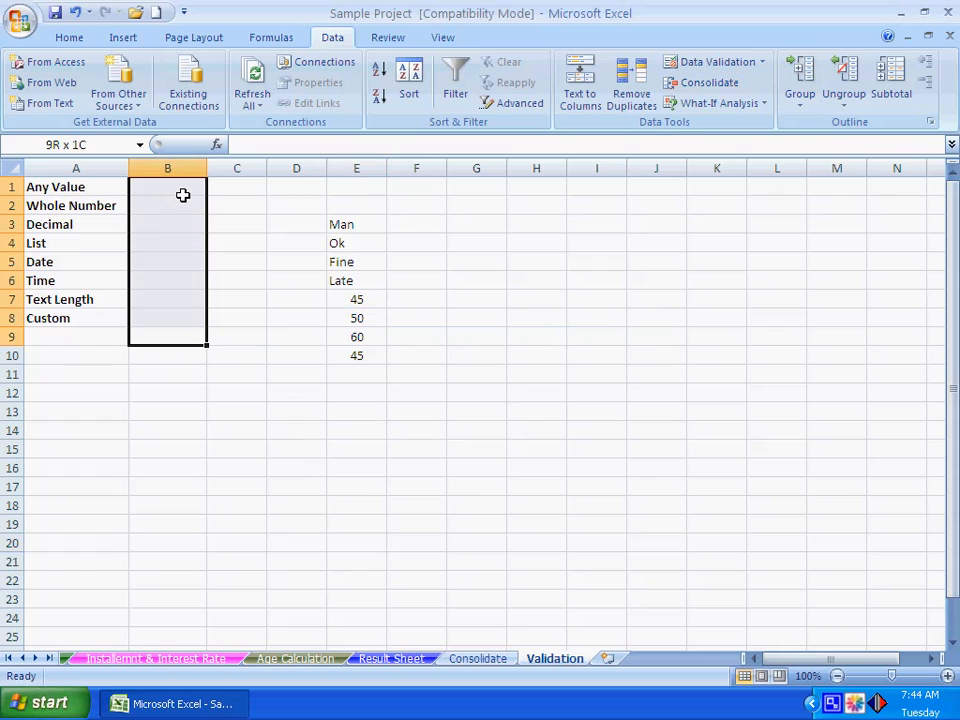
{"action": "left_click", "coordinate": [692, 63]}
{"action": "left_click", "coordinate": [446, 409]}
{"action": "left_click", "coordinate": [541, 314]}
{"action": "left_click", "coordinate": [541, 330]}
{"action": "left_click", "coordinate": [731, 487]}
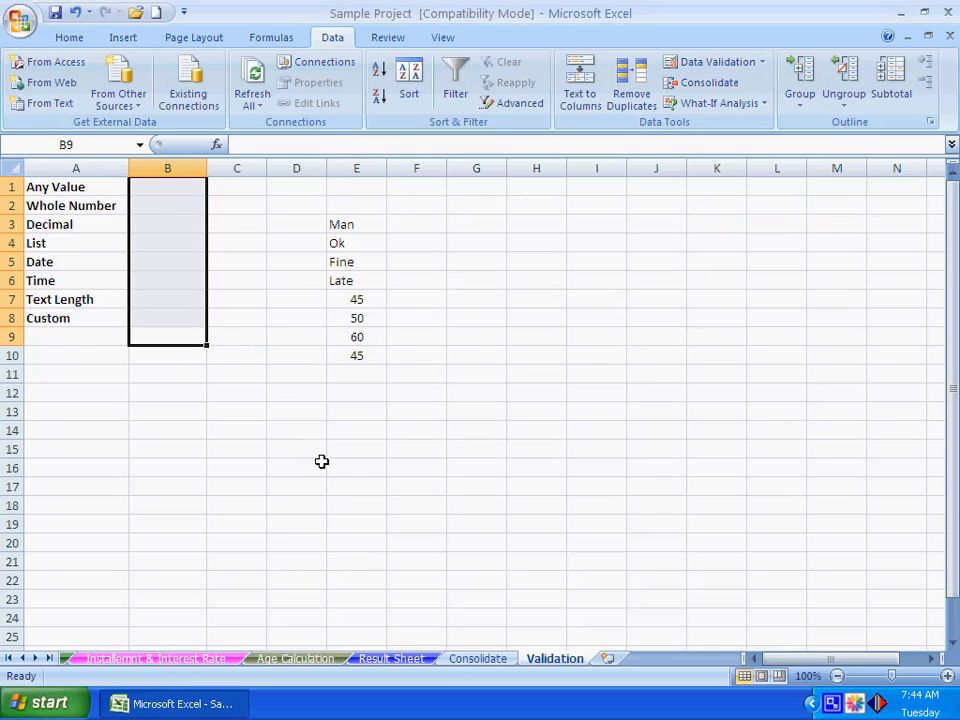